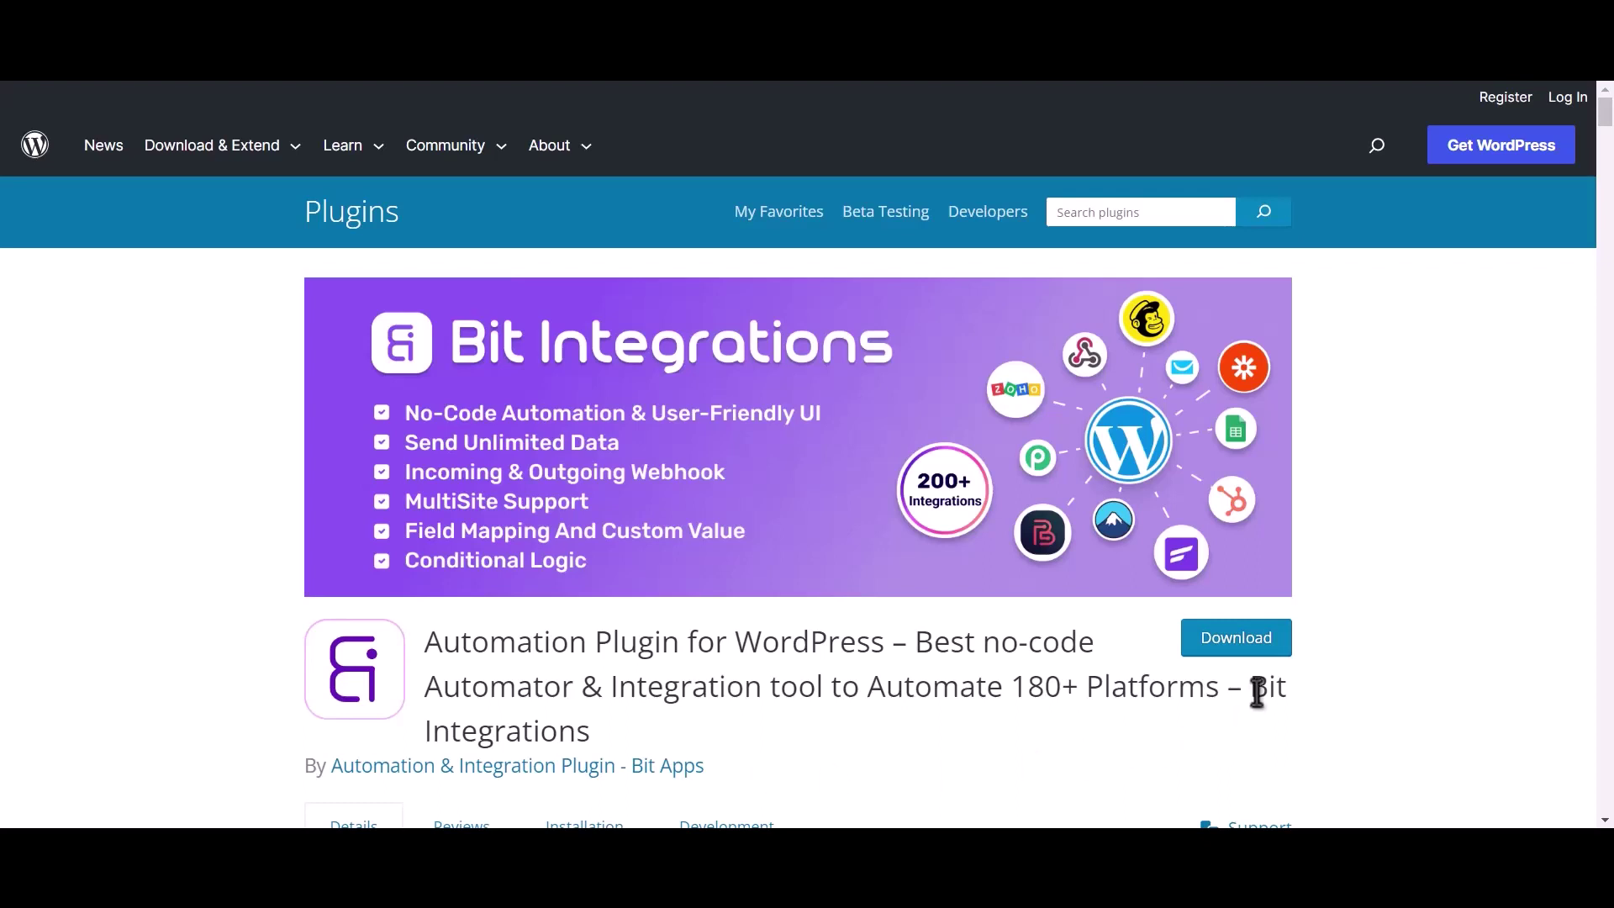
- Highlight the Bit Integrations plugin name, then start a new integration in the WordPress admin
left_click_drag(1250, 685, 1262, 714)
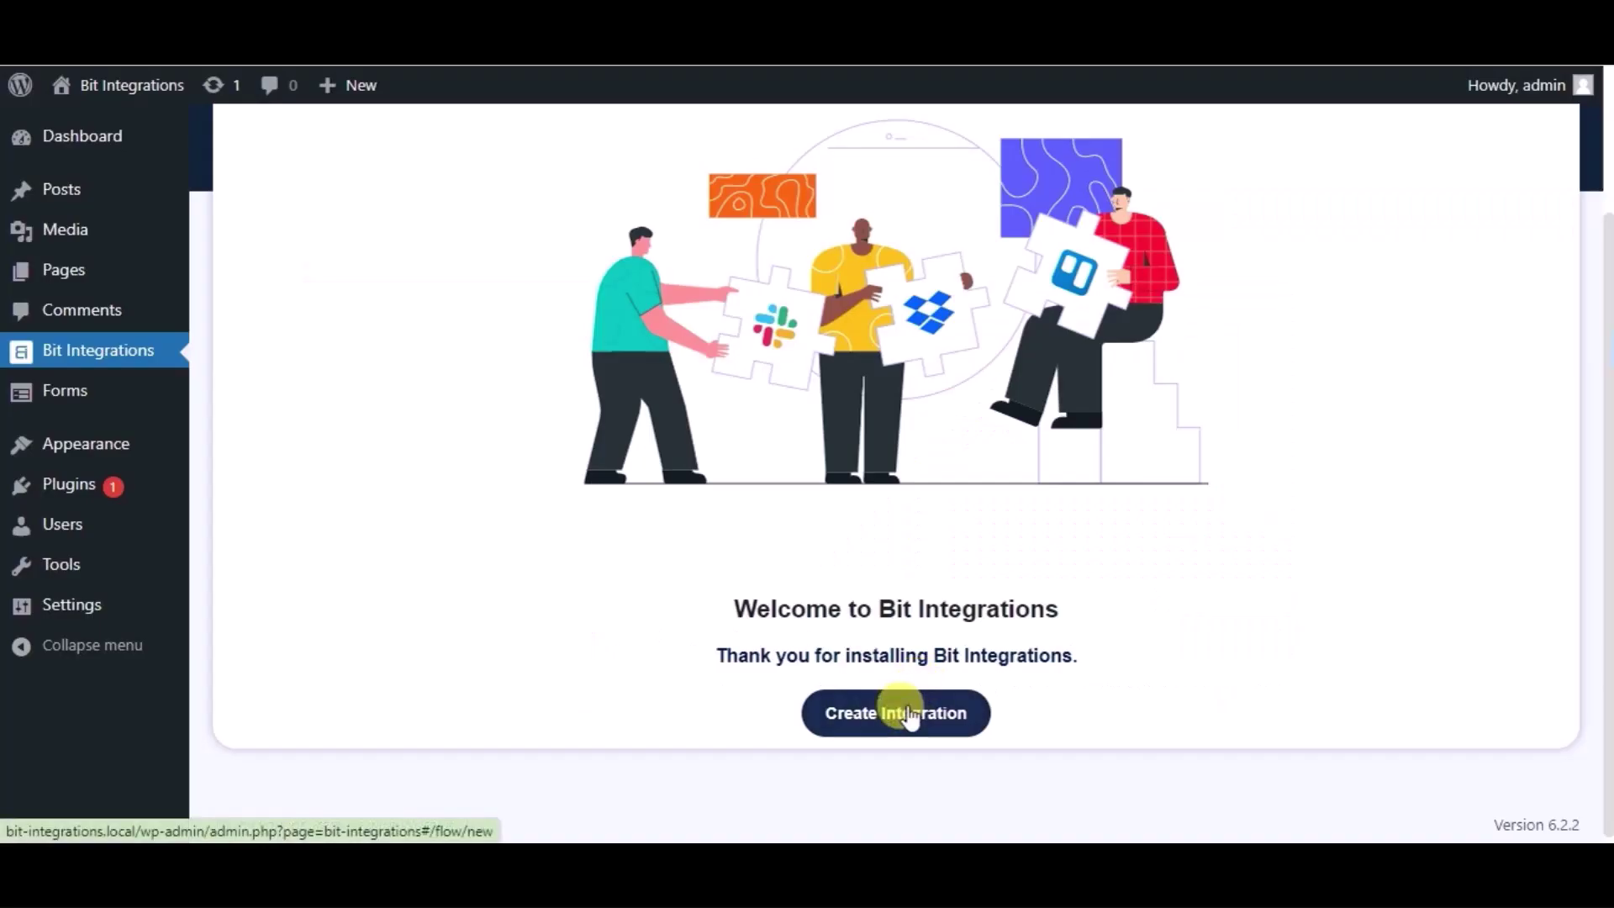
left_click(907, 709)
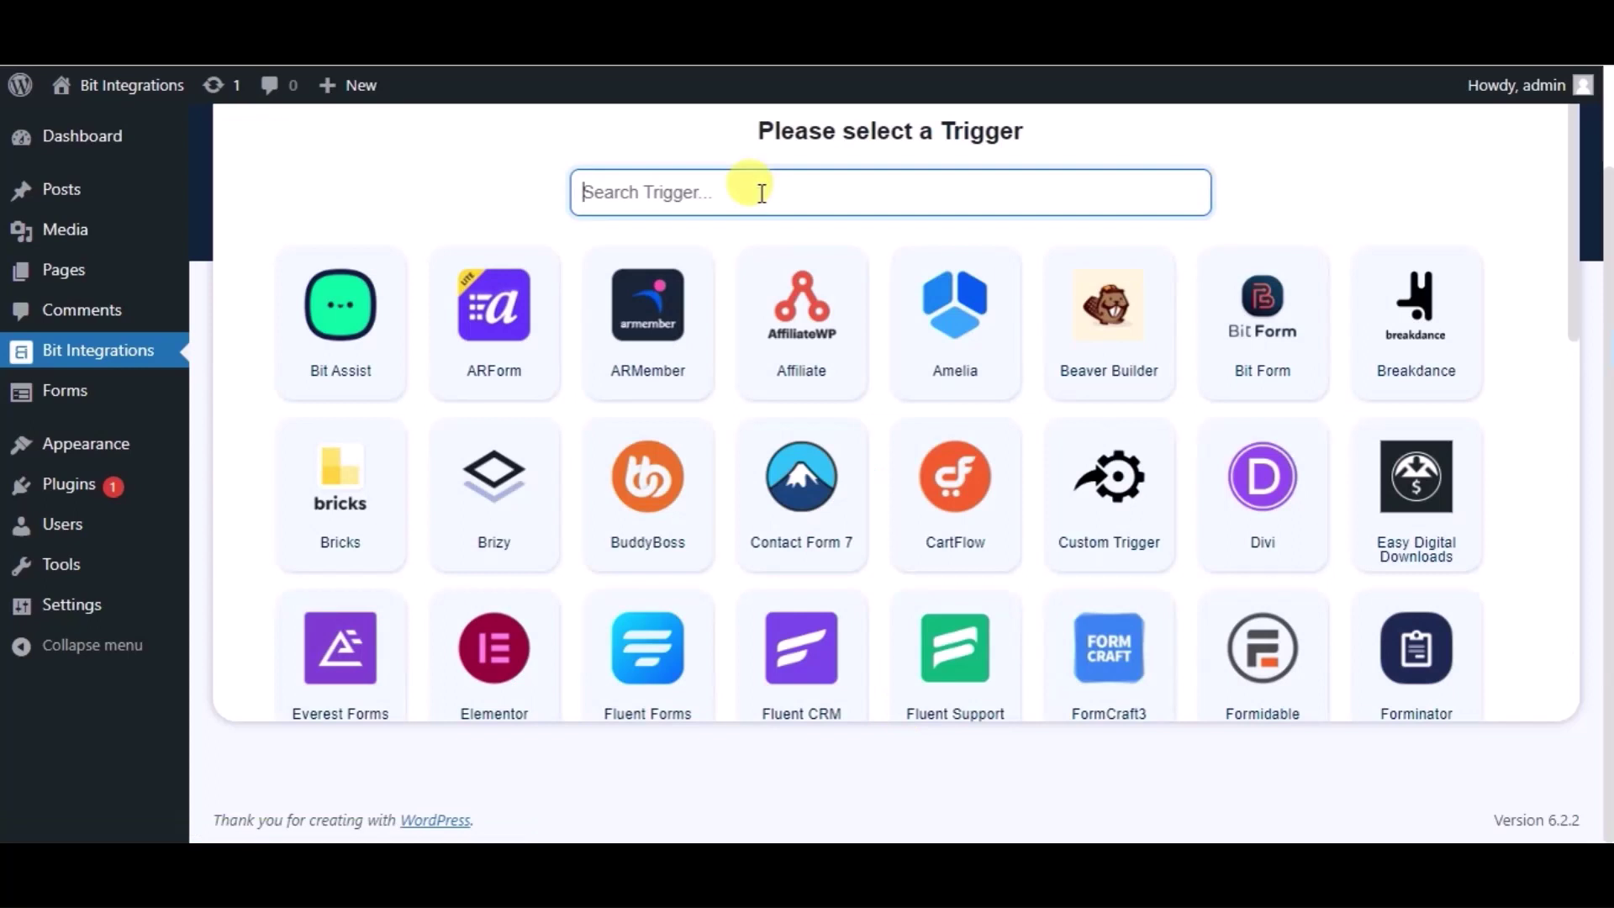
- Pick Happy Forms as the trigger with Sample Form as its form, then continue
type("ha")
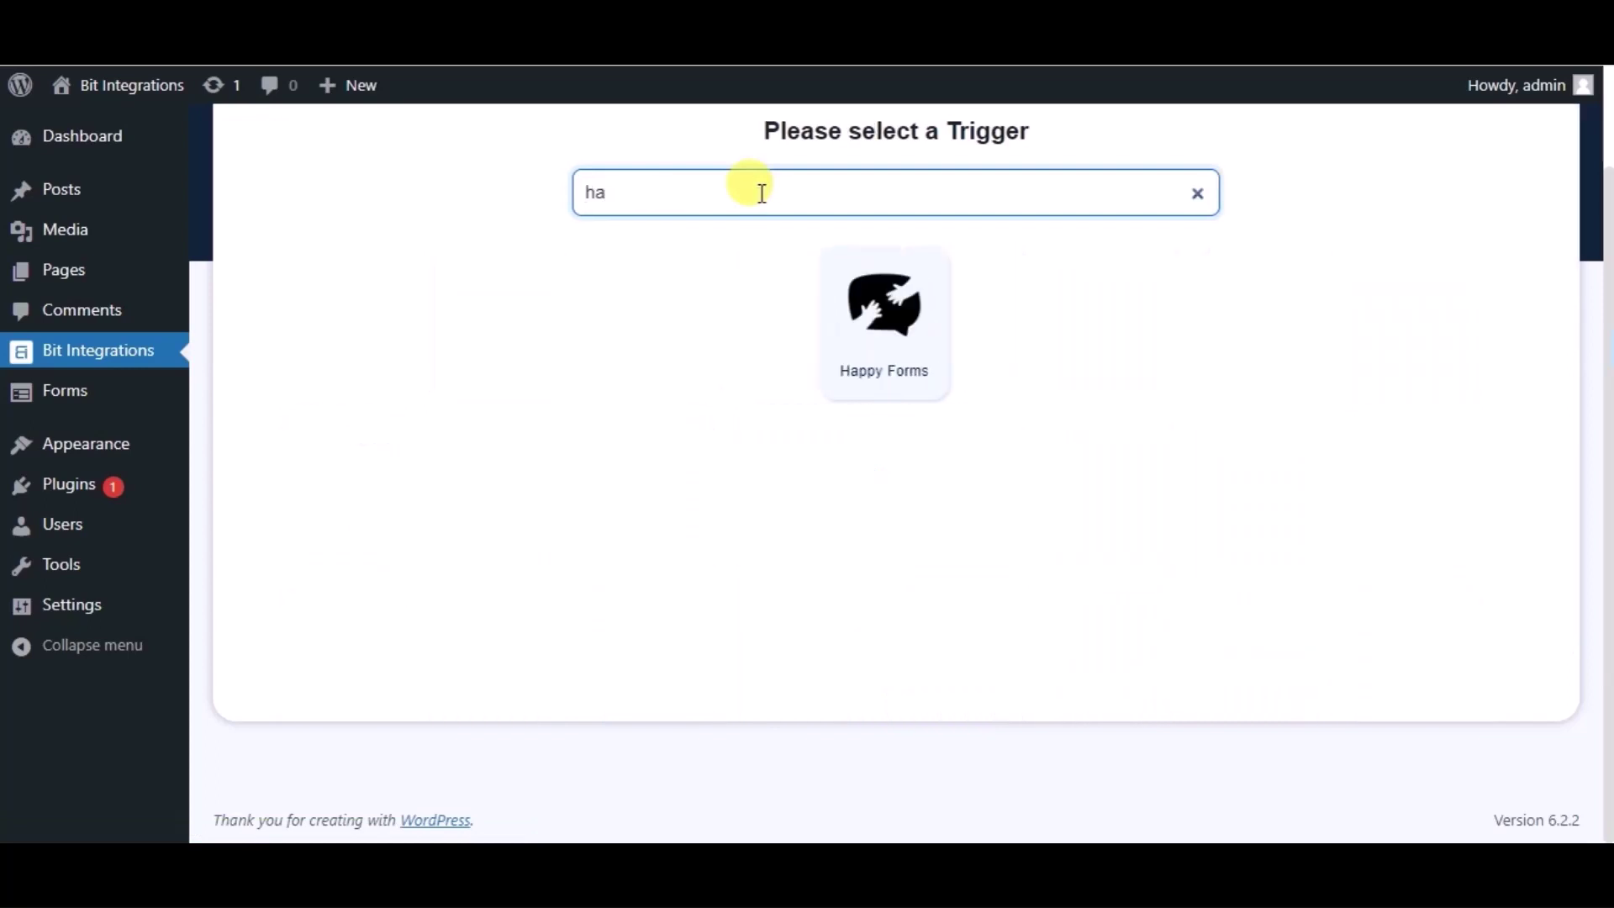
left_click(870, 269)
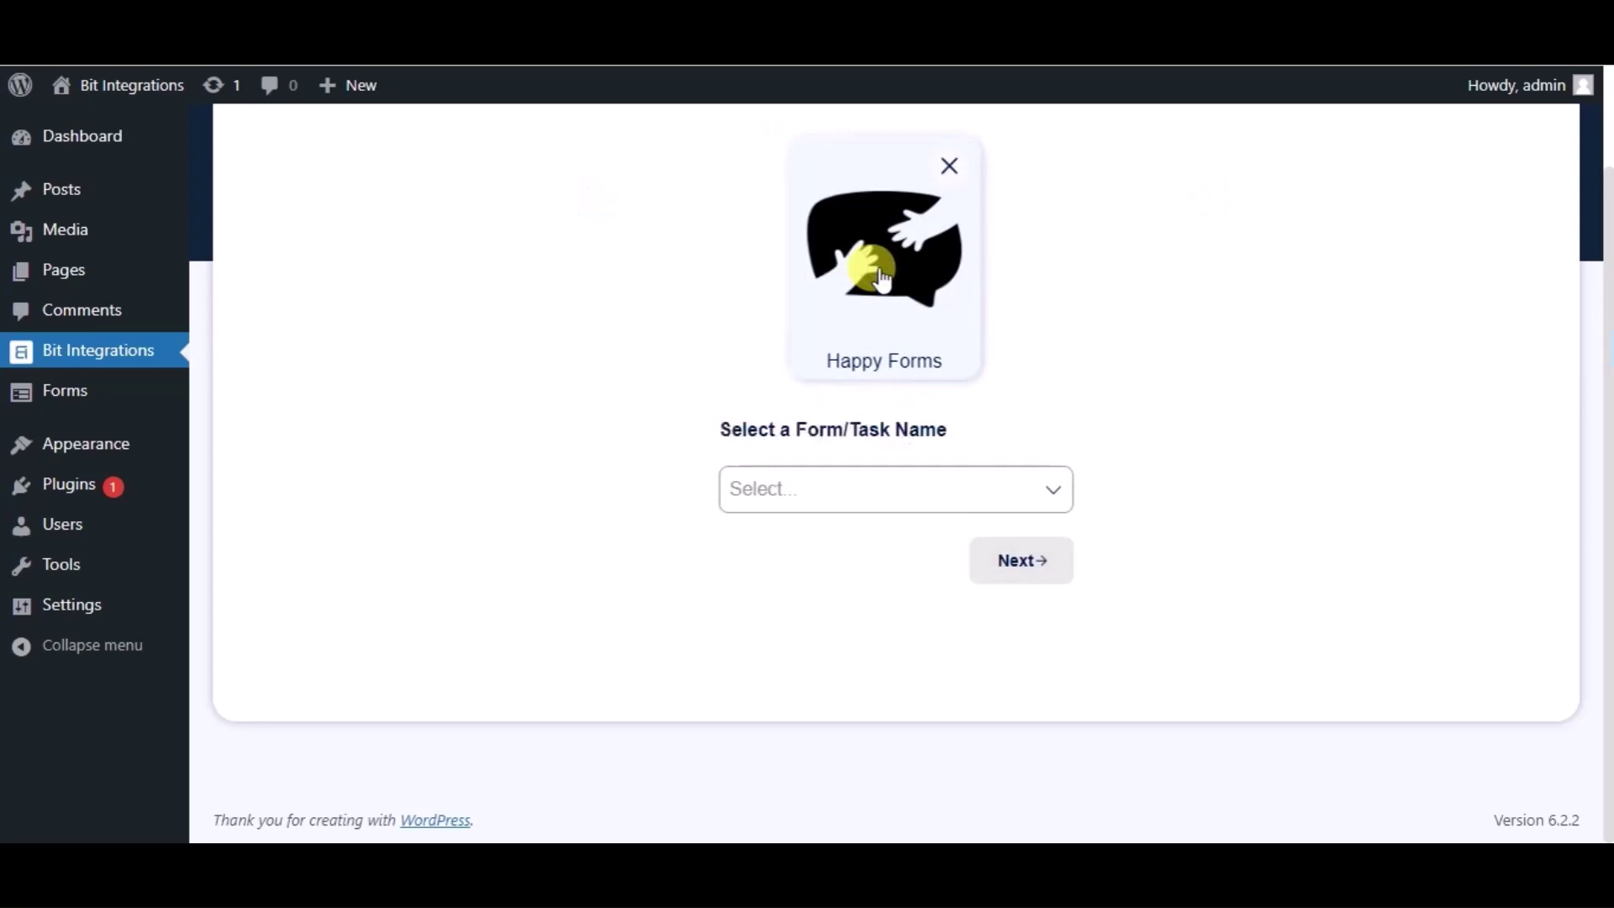
left_click(765, 496)
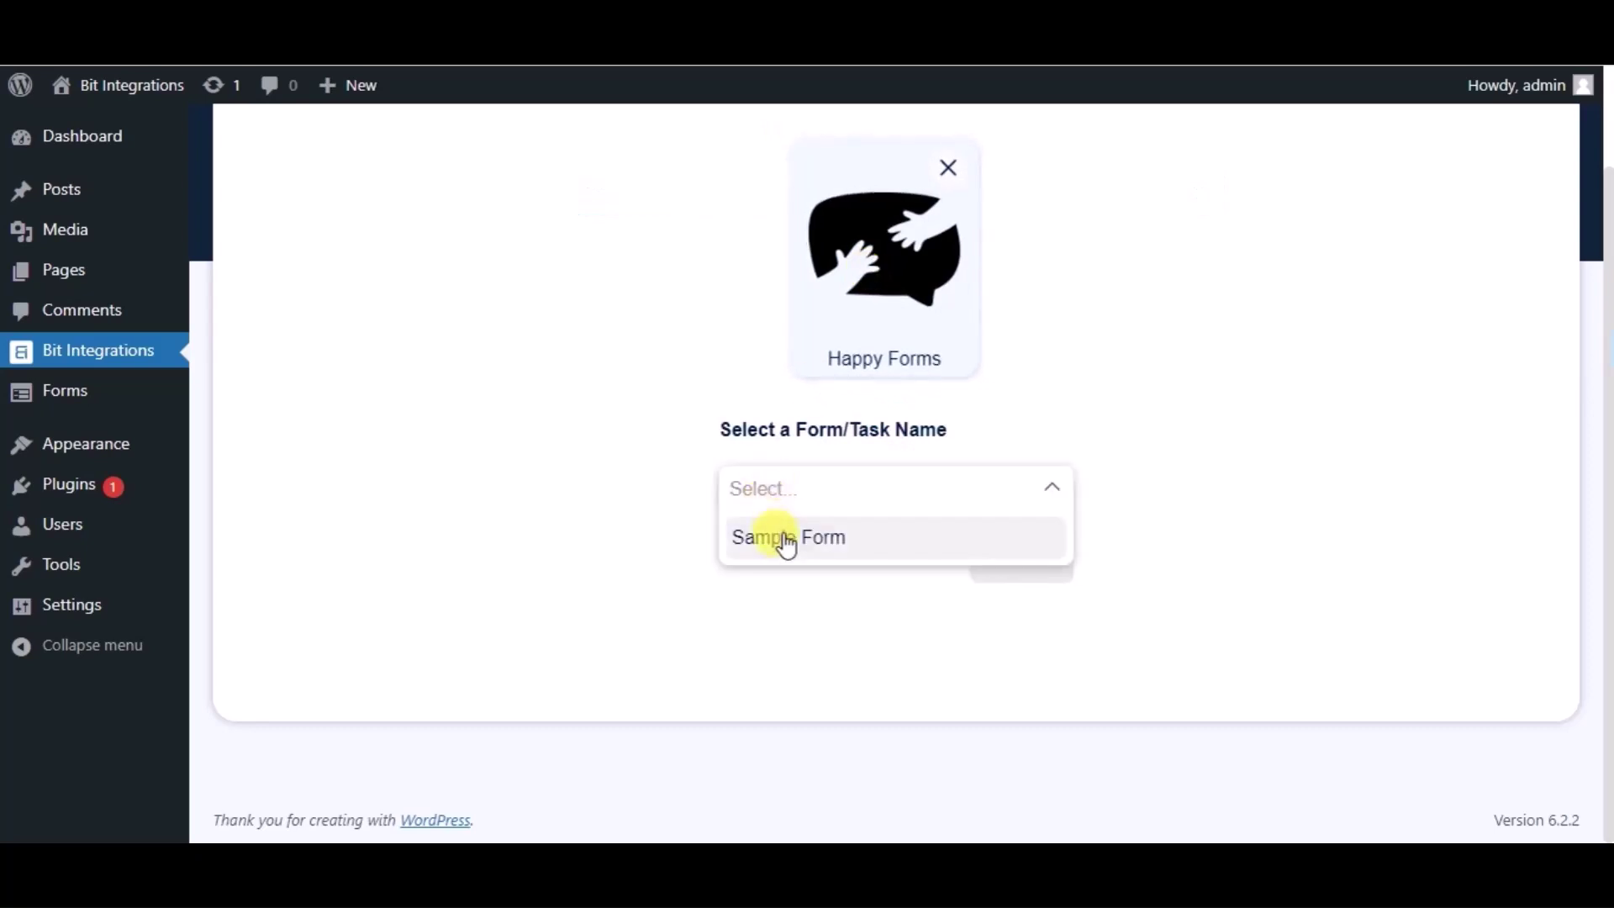
left_click(788, 545)
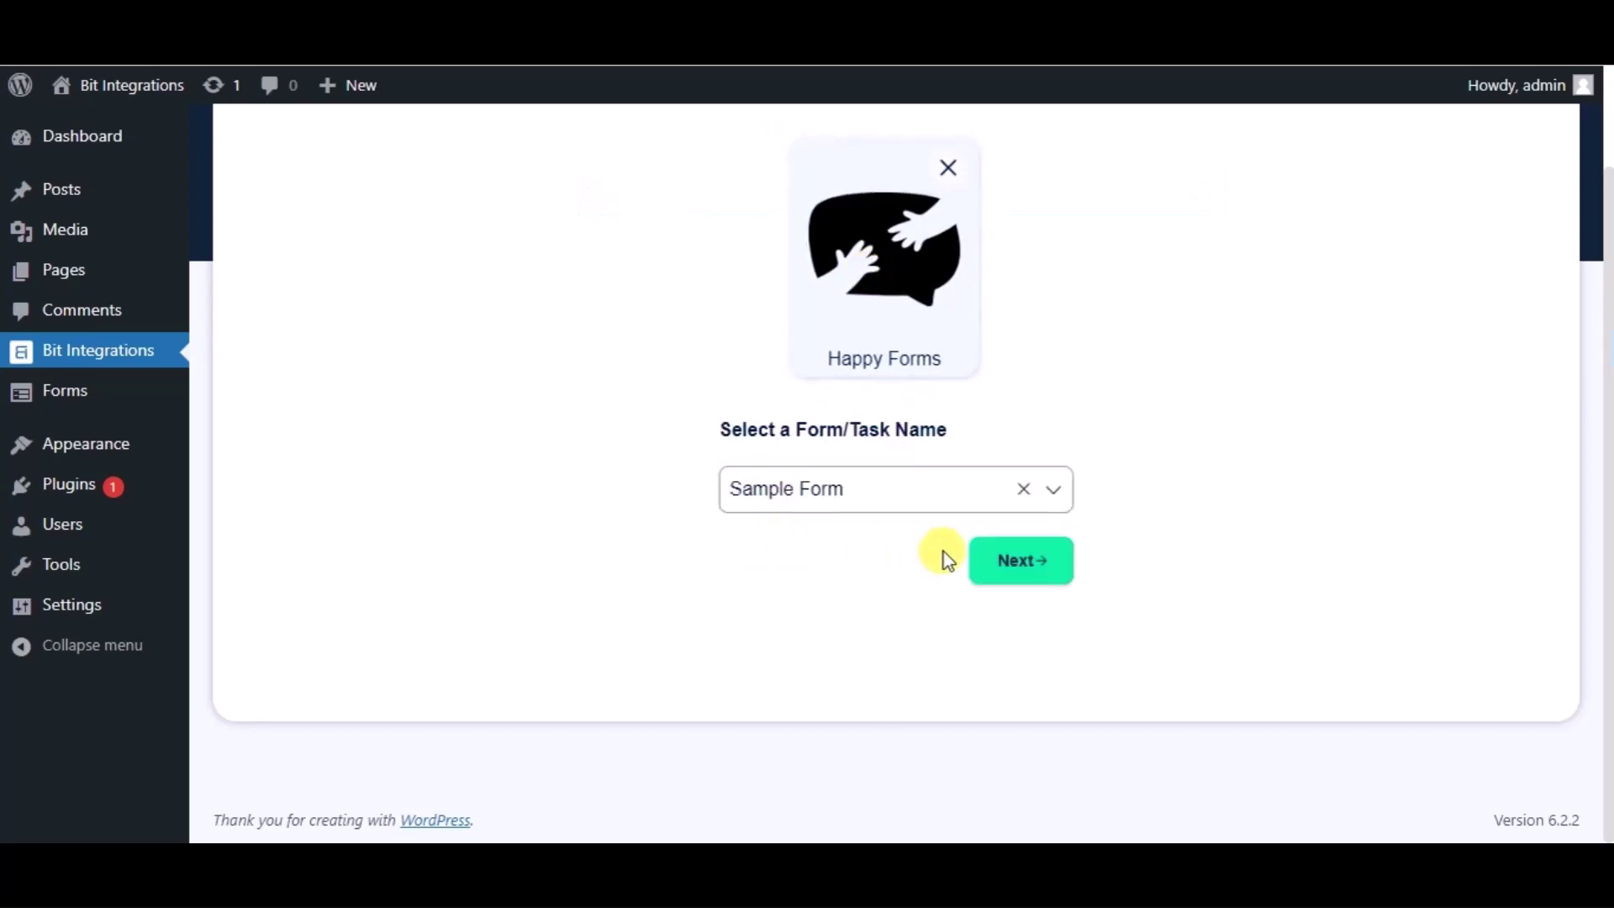
left_click(994, 562)
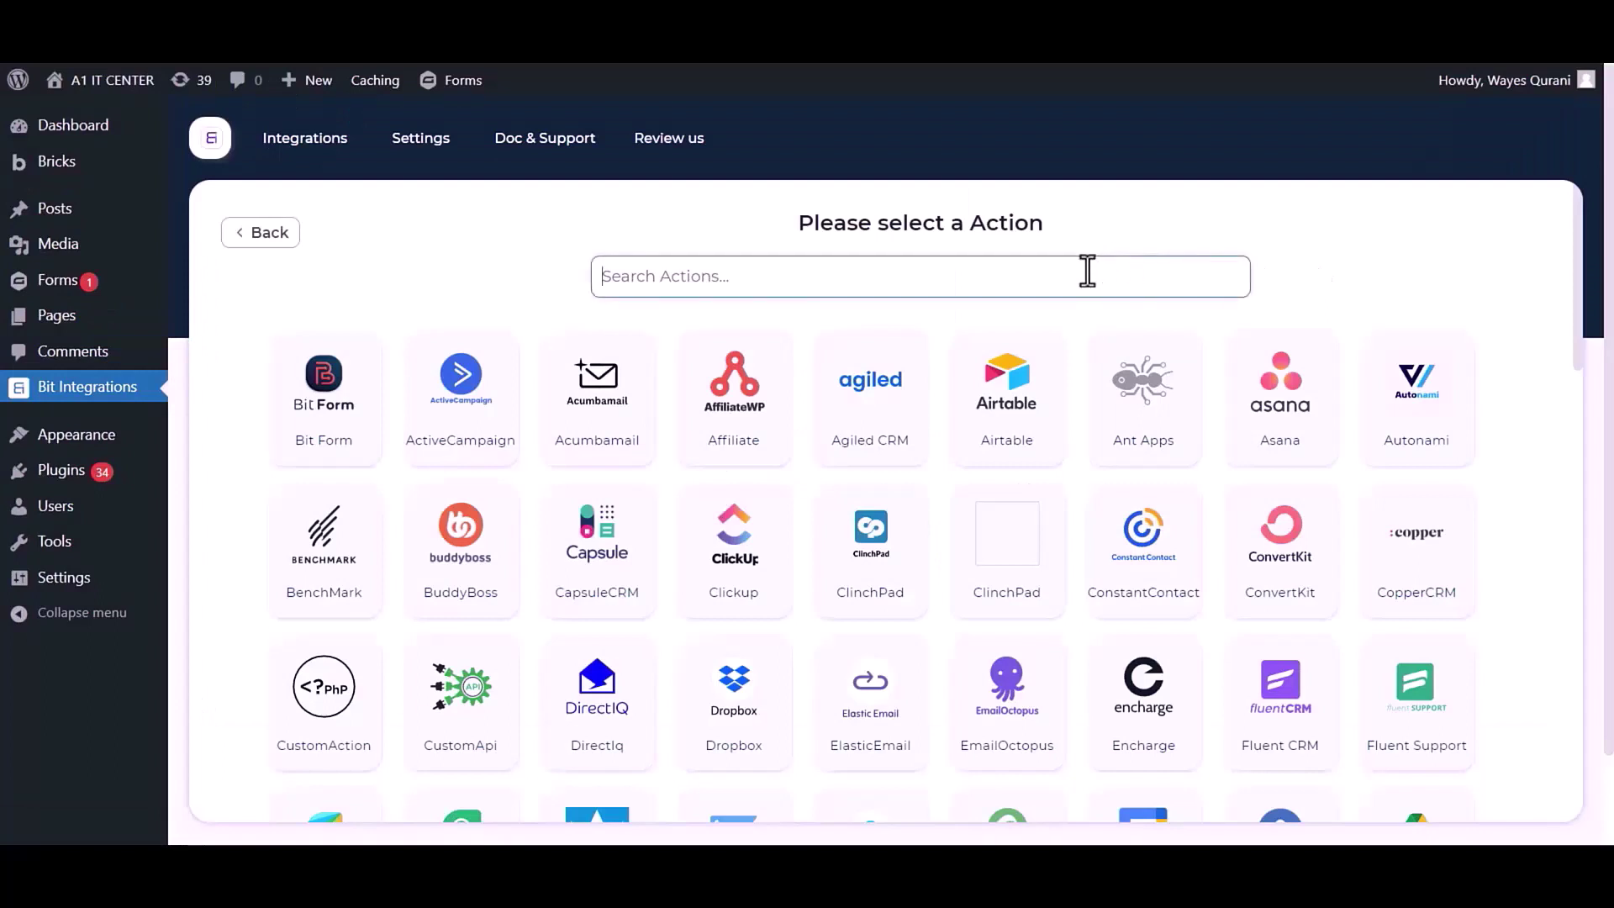
- Choose WhatsApp as the action and point out the Integration Name and Access Token fields
type("Whatsa")
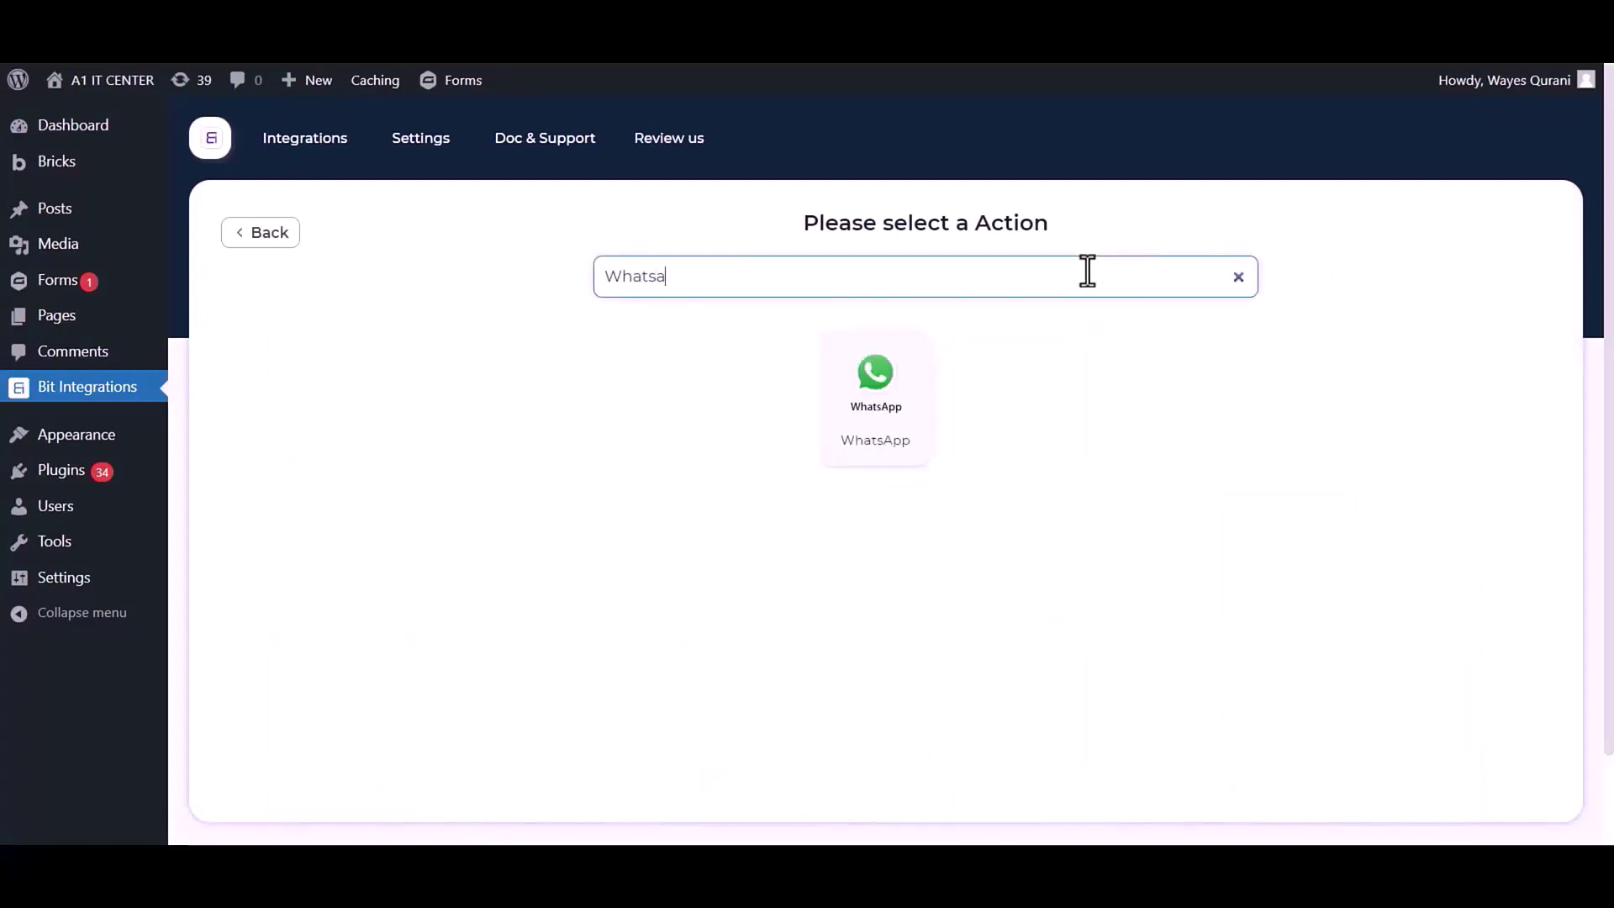
type("pp")
left_click(893, 414)
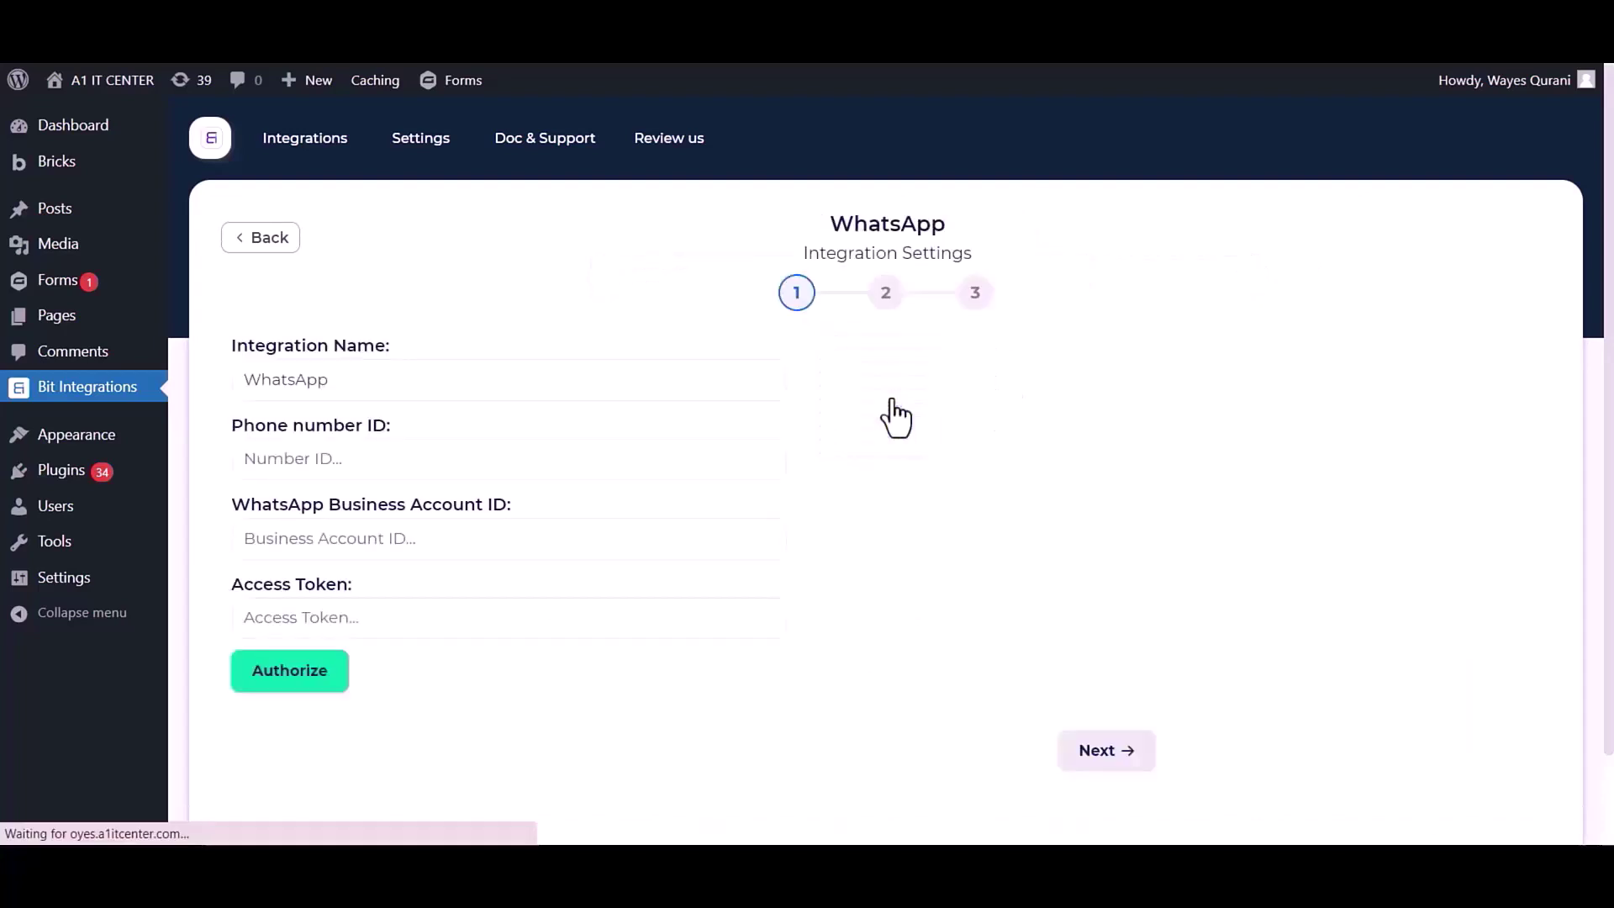
left_click_drag(390, 345, 230, 345)
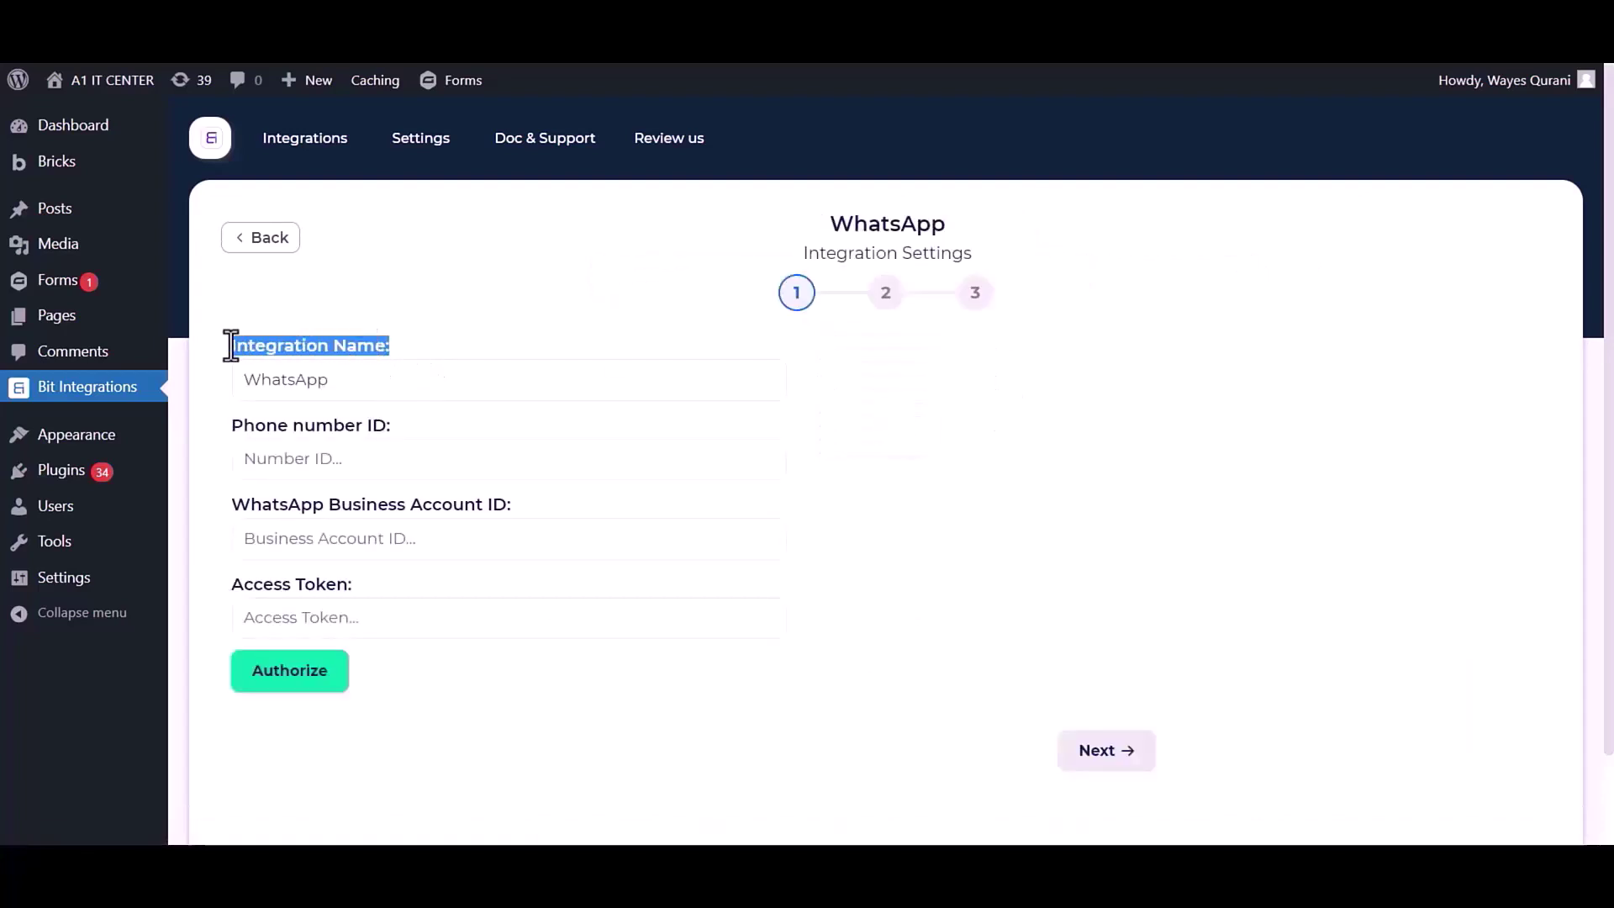
left_click_drag(320, 378, 507, 504)
left_click(235, 443)
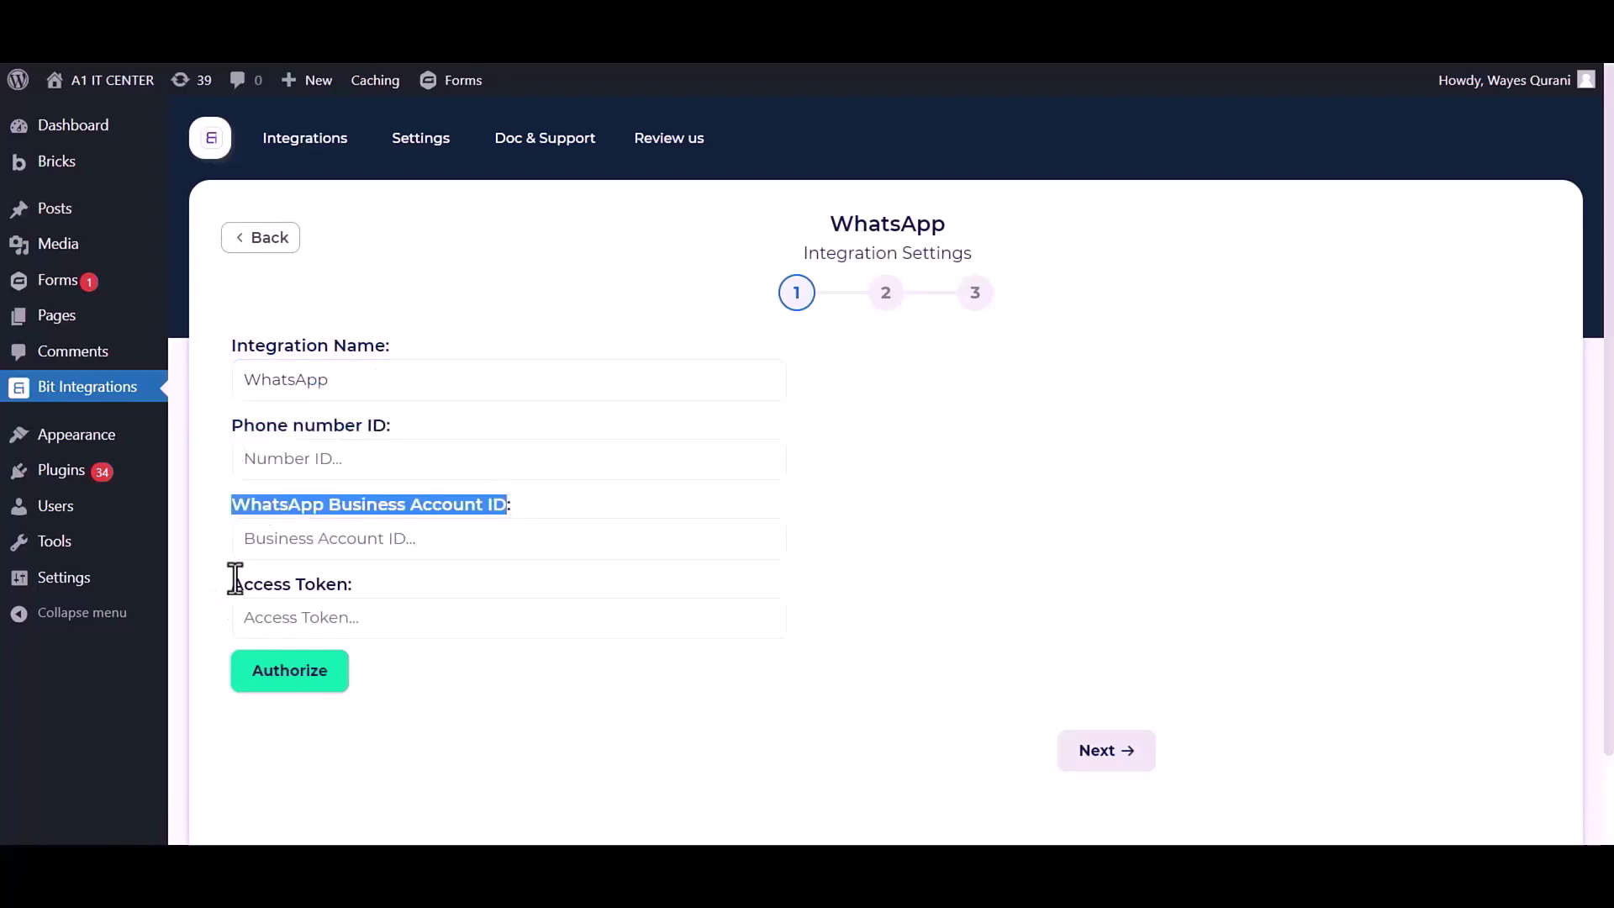
left_click_drag(235, 580, 379, 583)
left_click(509, 683)
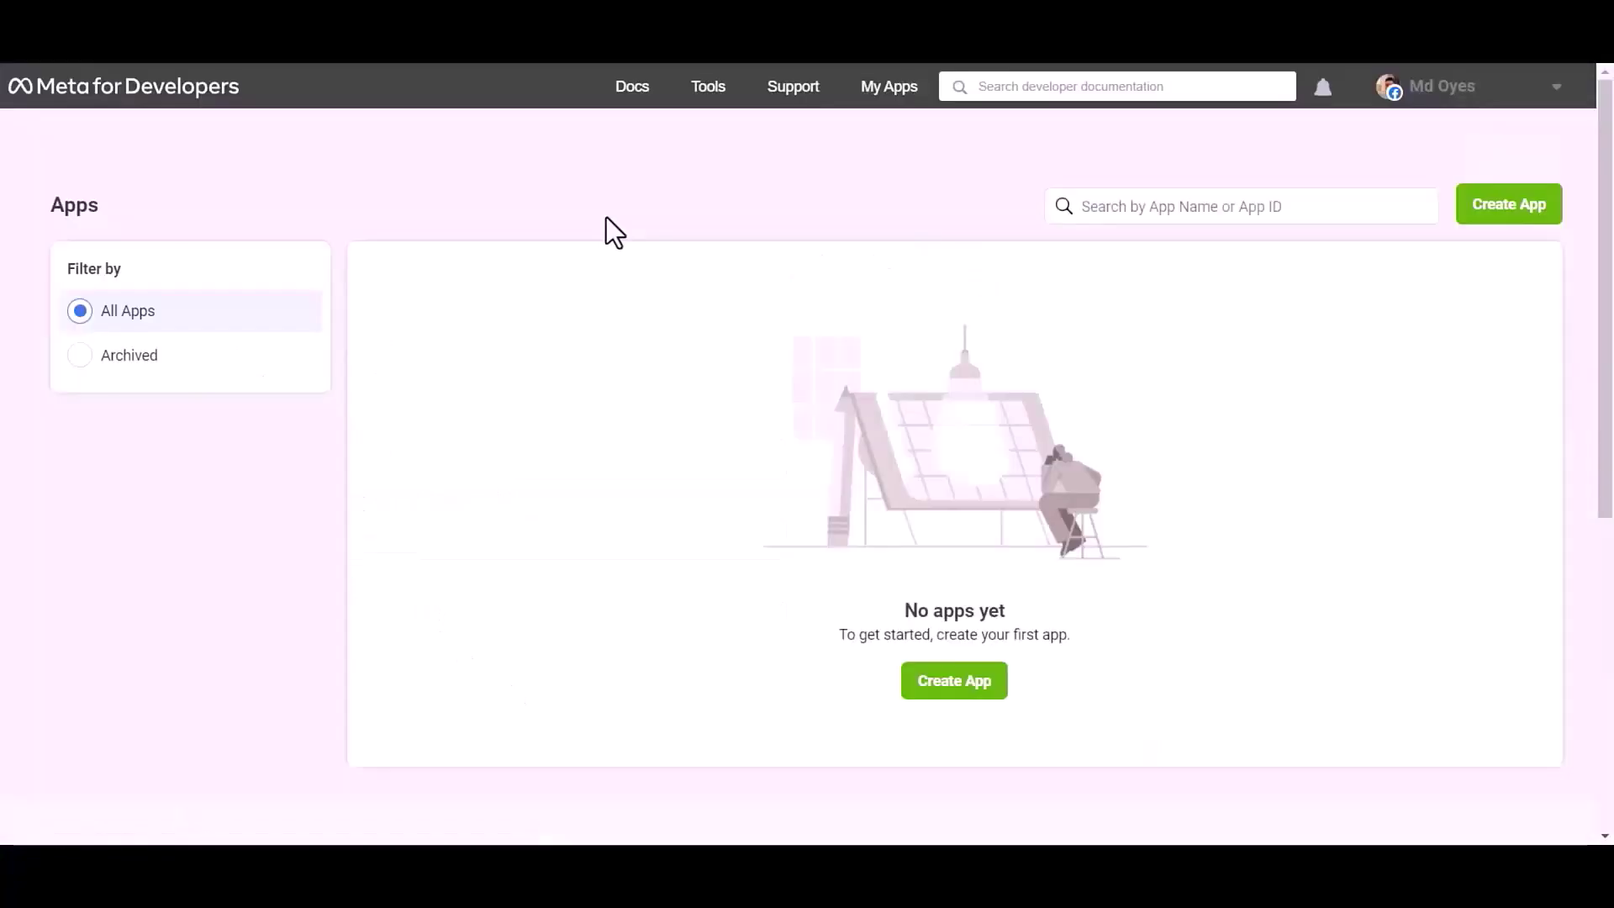
- Start a new Meta app with the Other use case and Business app type
left_click(1513, 212)
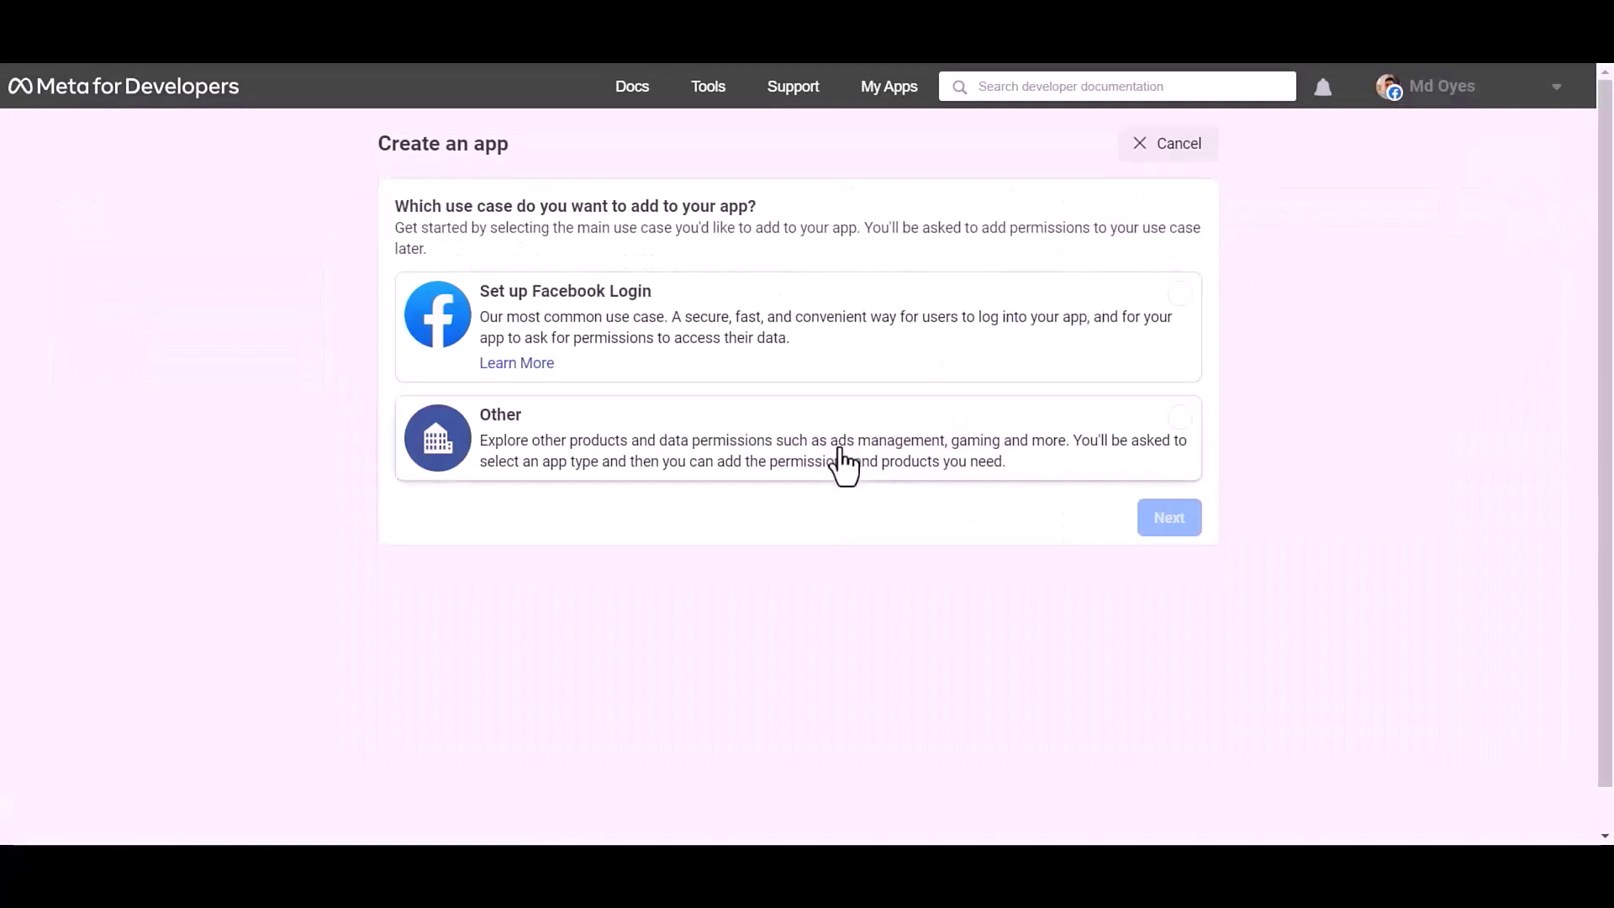
left_click(843, 467)
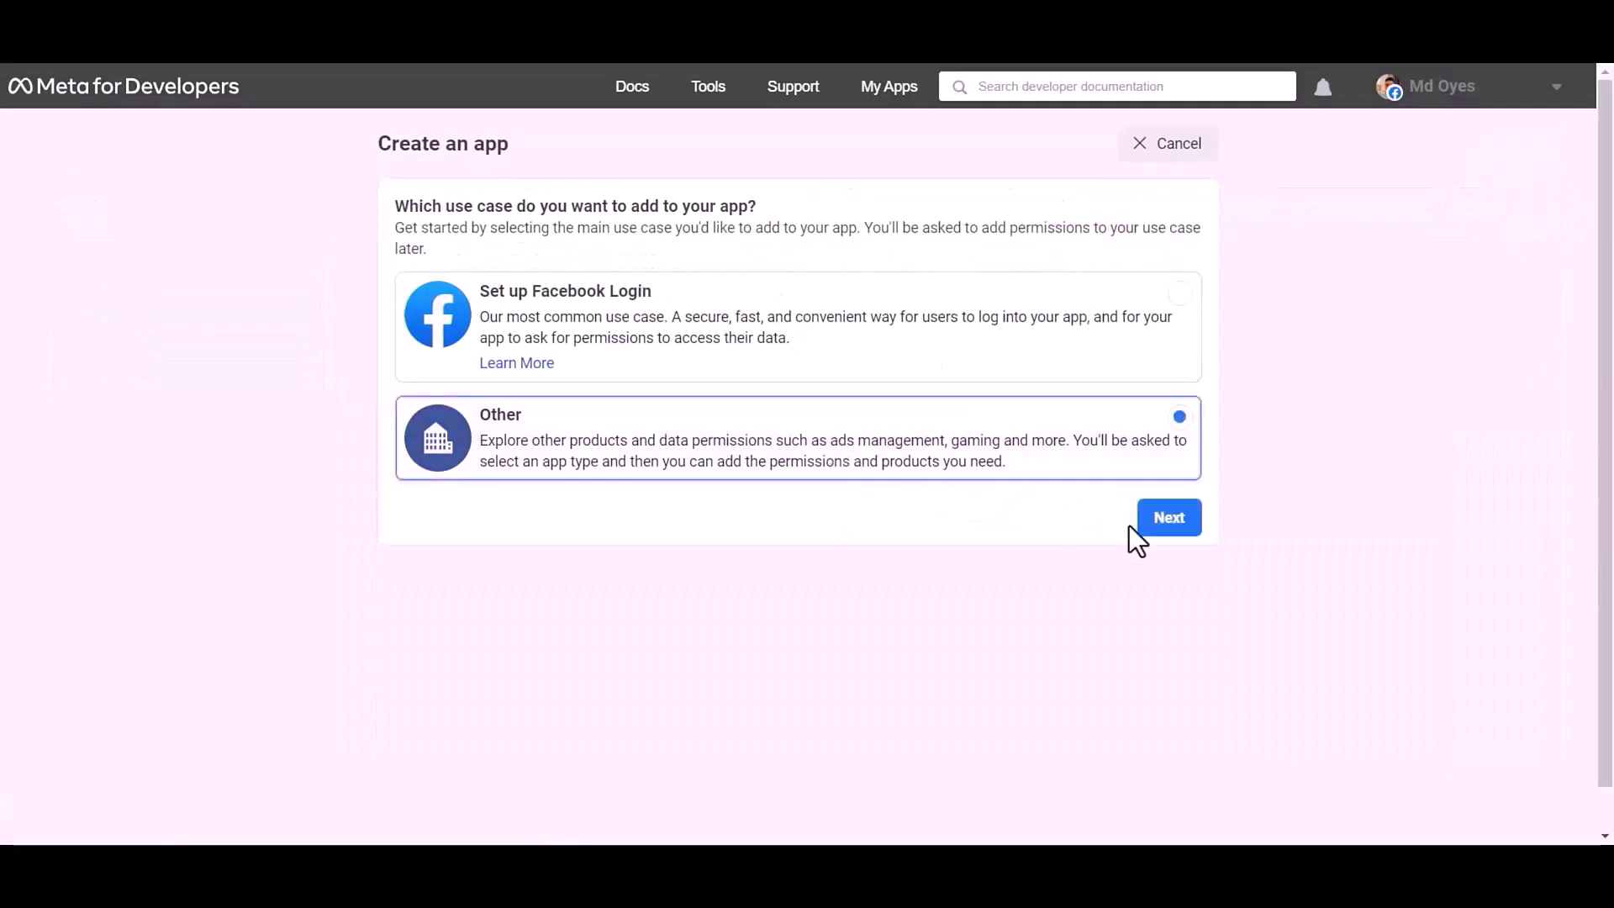
left_click(1173, 528)
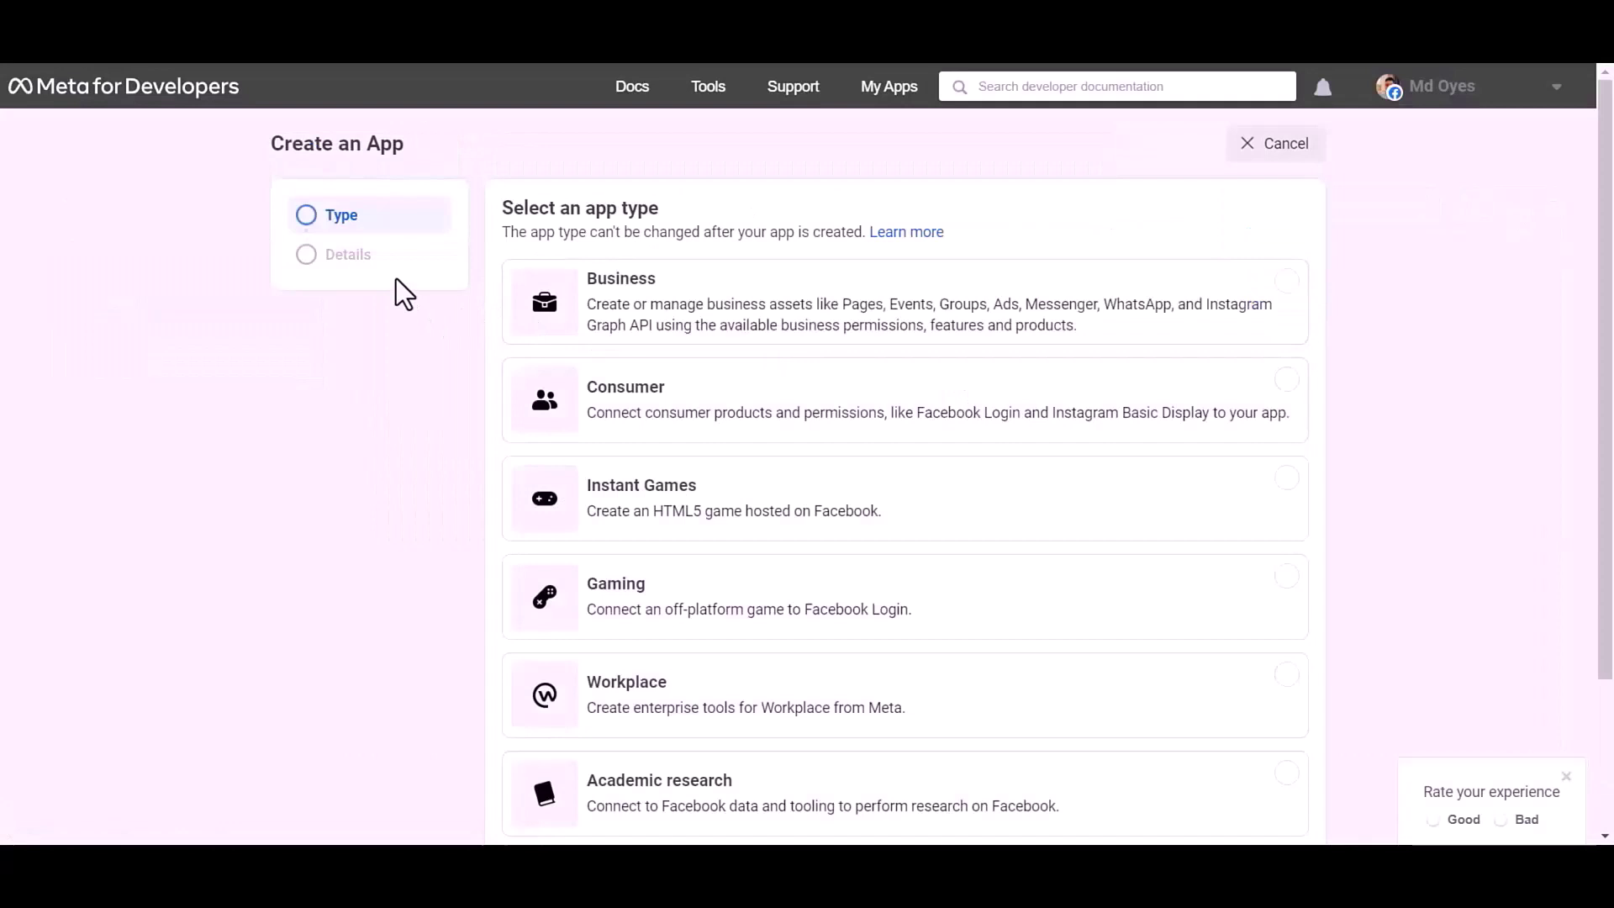
left_click(706, 325)
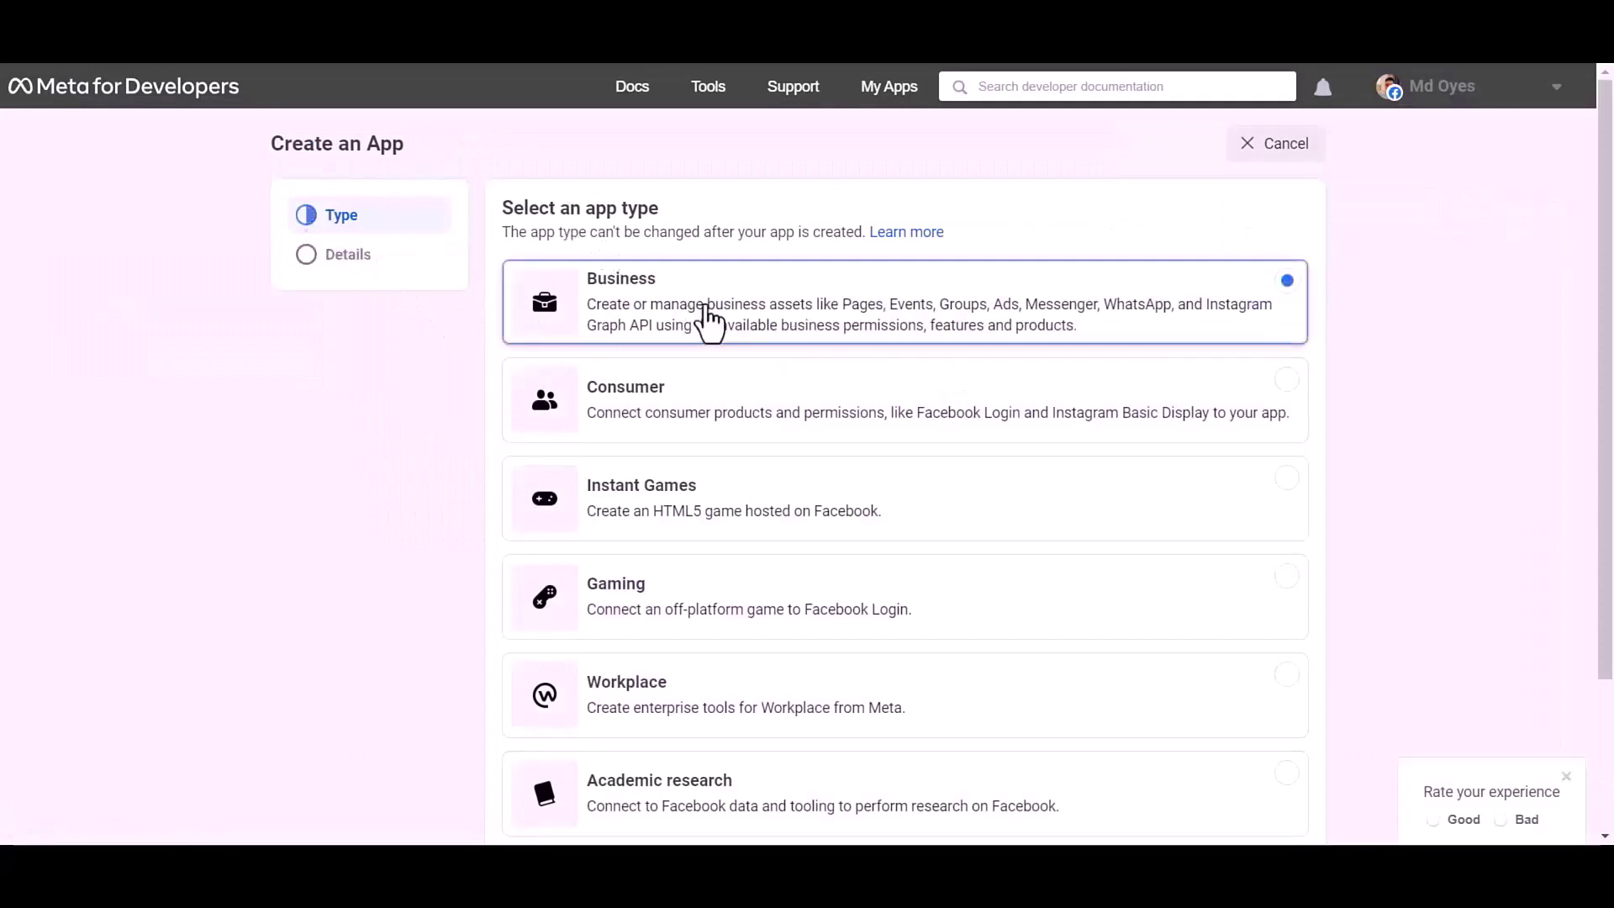
scroll(1156, 324, "down", 2)
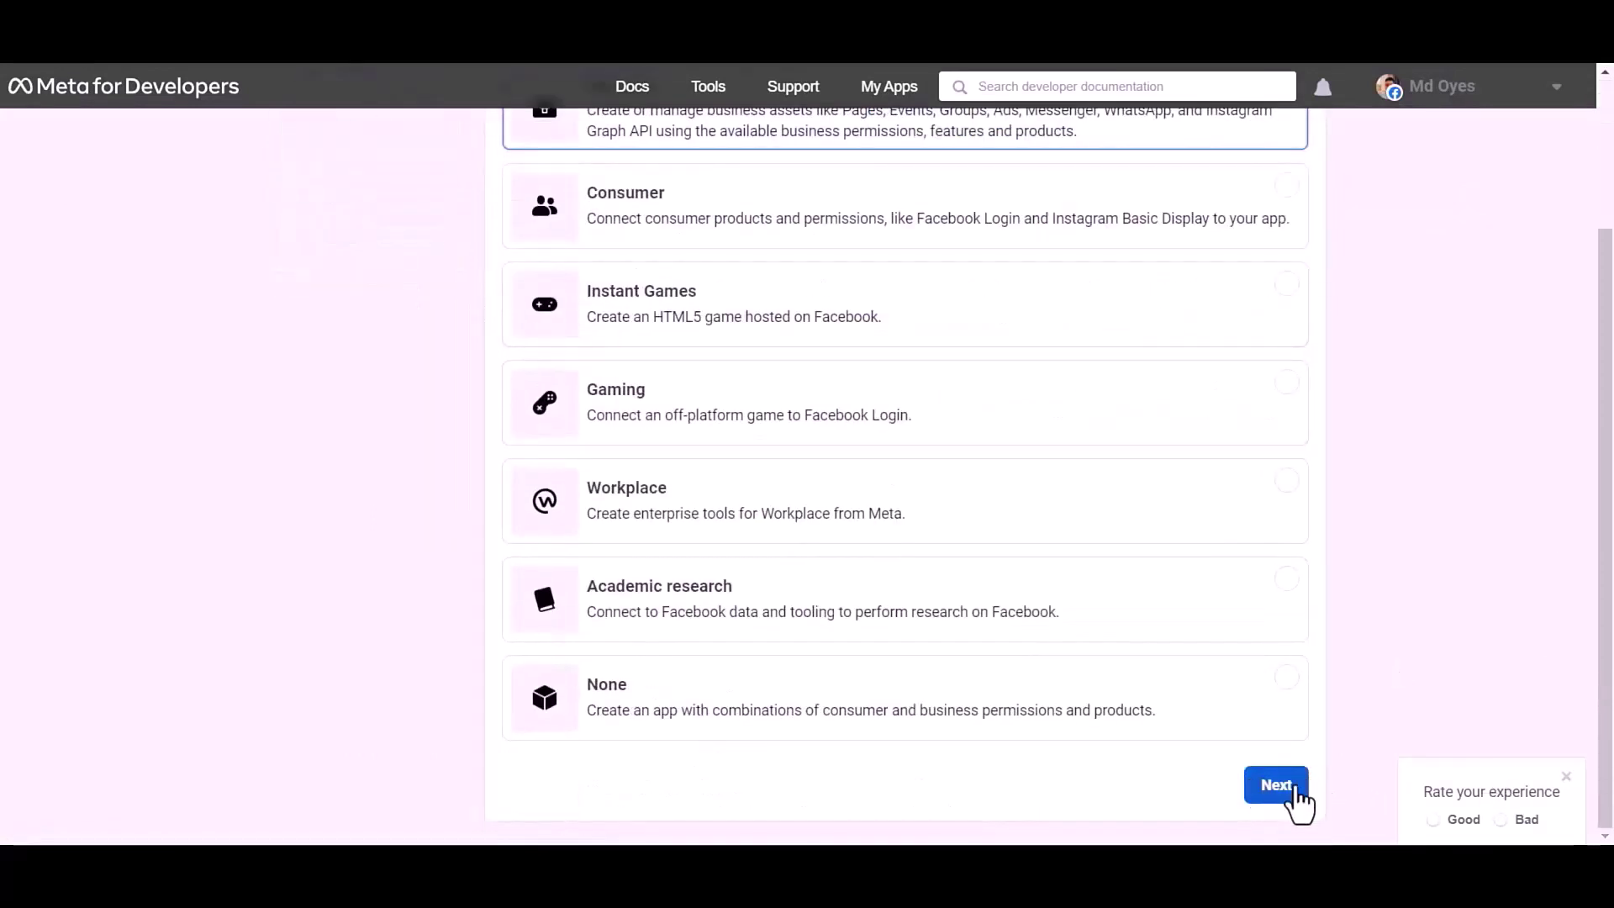
left_click(1271, 790)
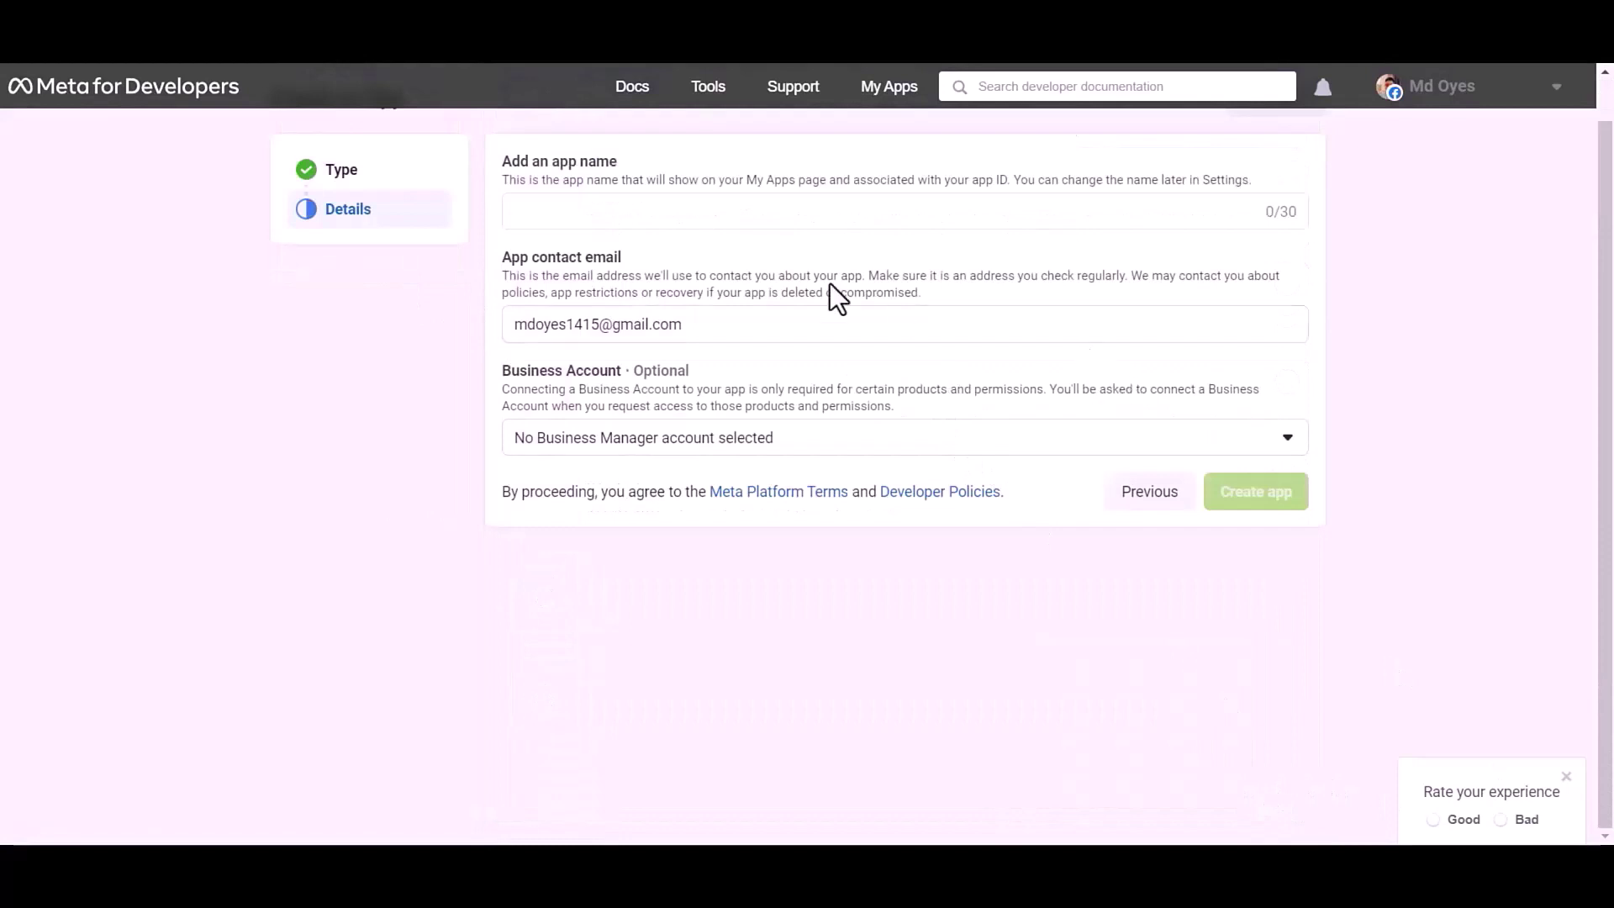
- Name the app Bit Integrations, create it, and fill in the saved account password
left_click(649, 208)
type("Bit Integrations")
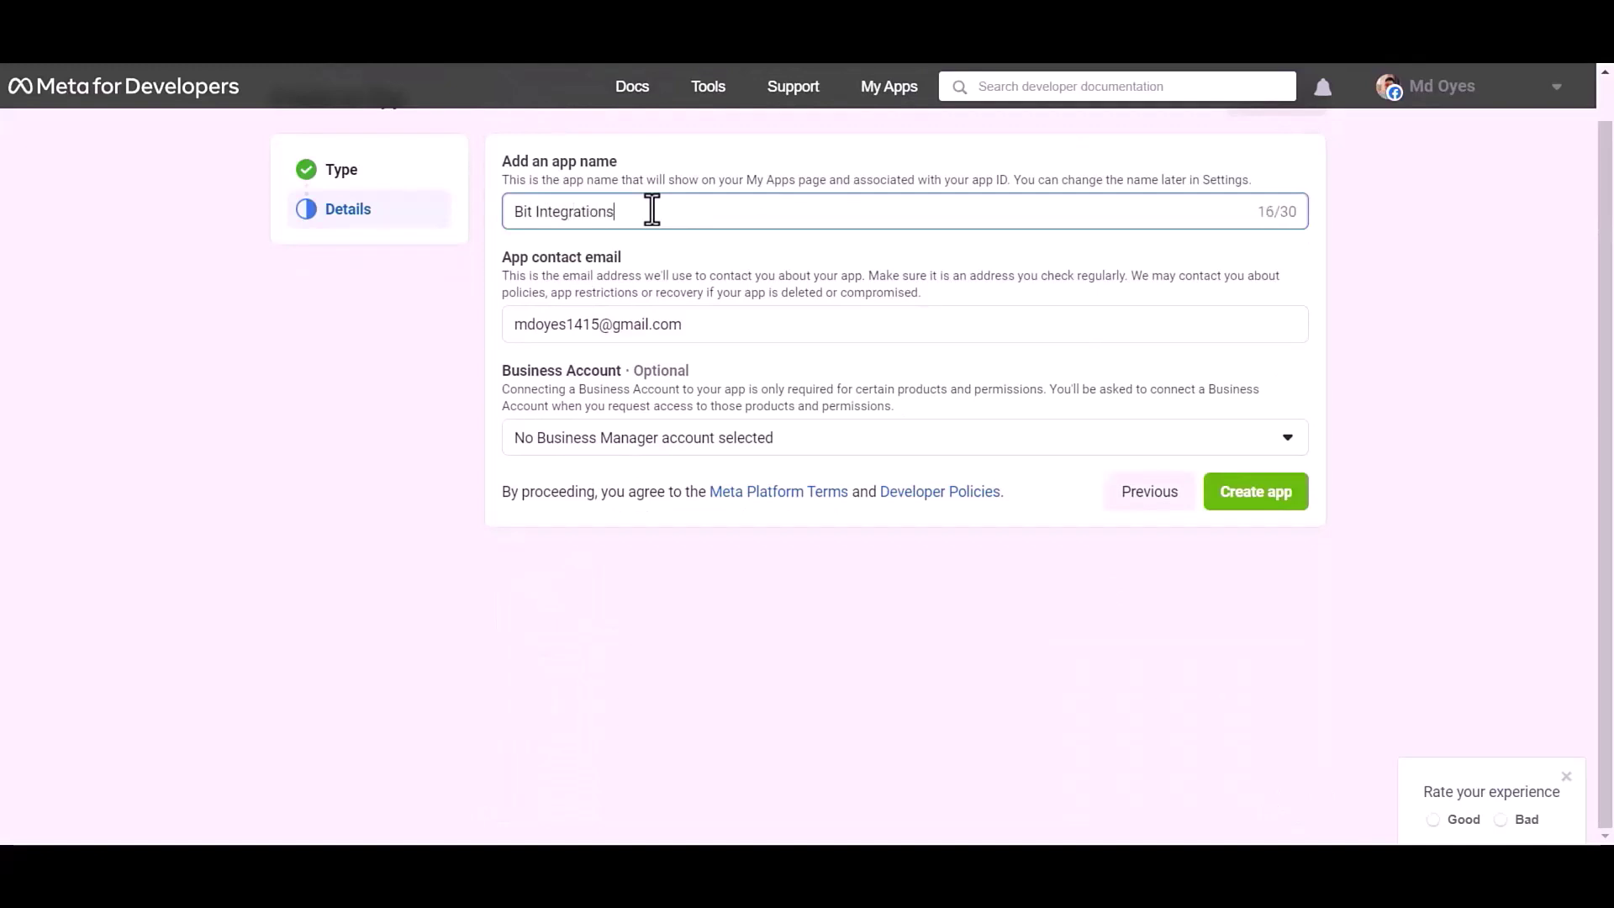
left_click(1255, 491)
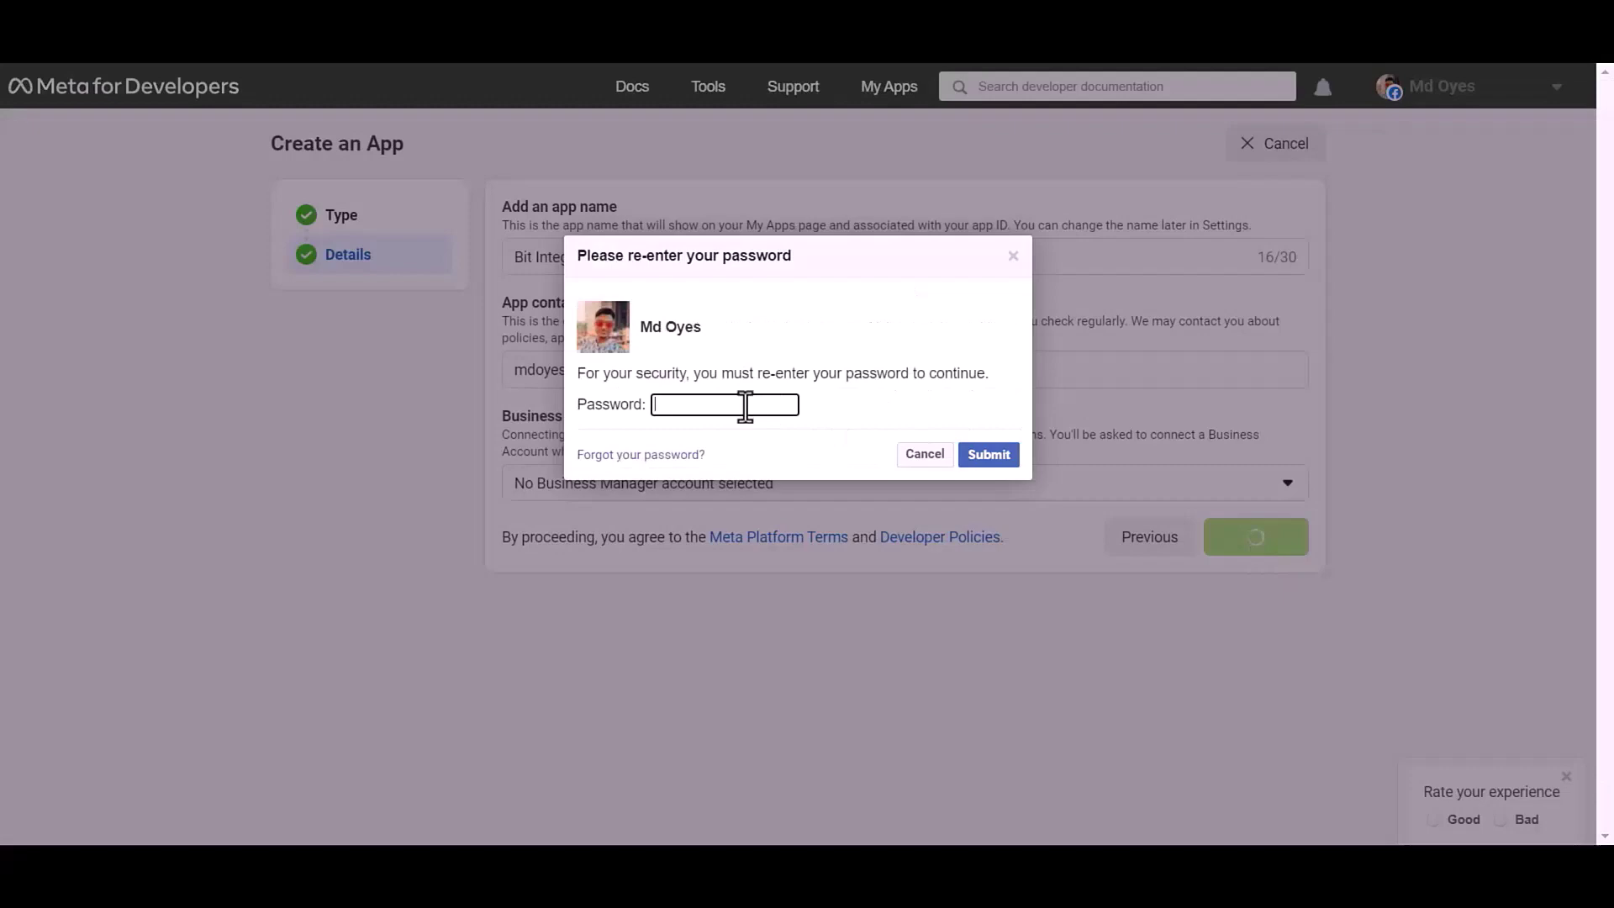
left_click(746, 404)
left_click(765, 461)
- Confirm the password, add the WhatsApp product under Test Business, and open Getting started
left_click(988, 454)
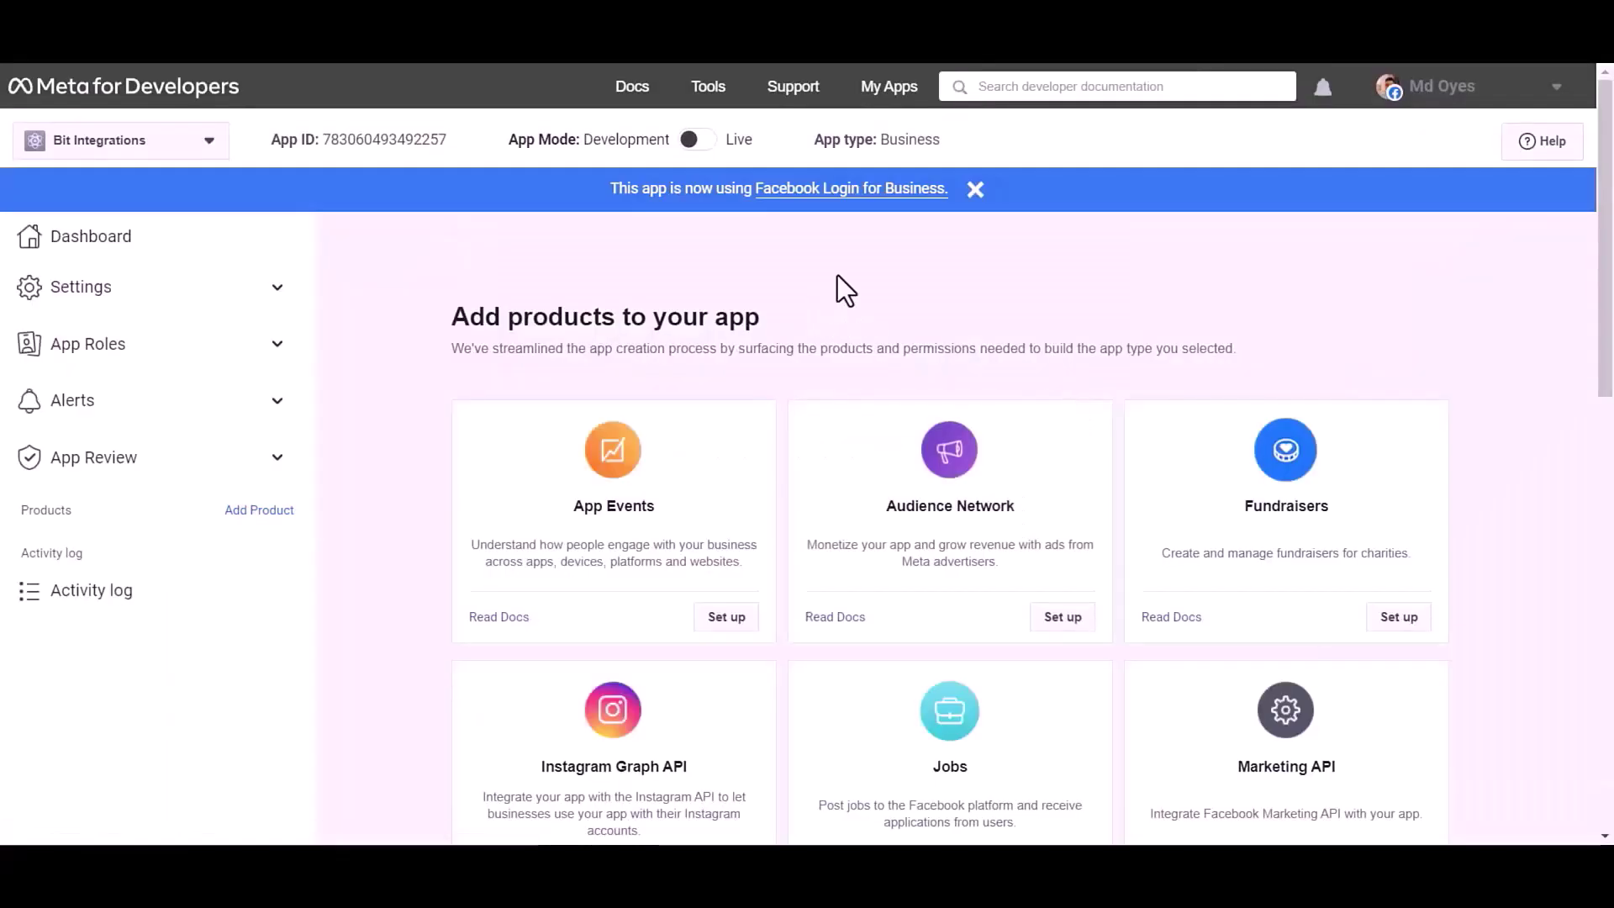
scroll(874, 264, "down", 10)
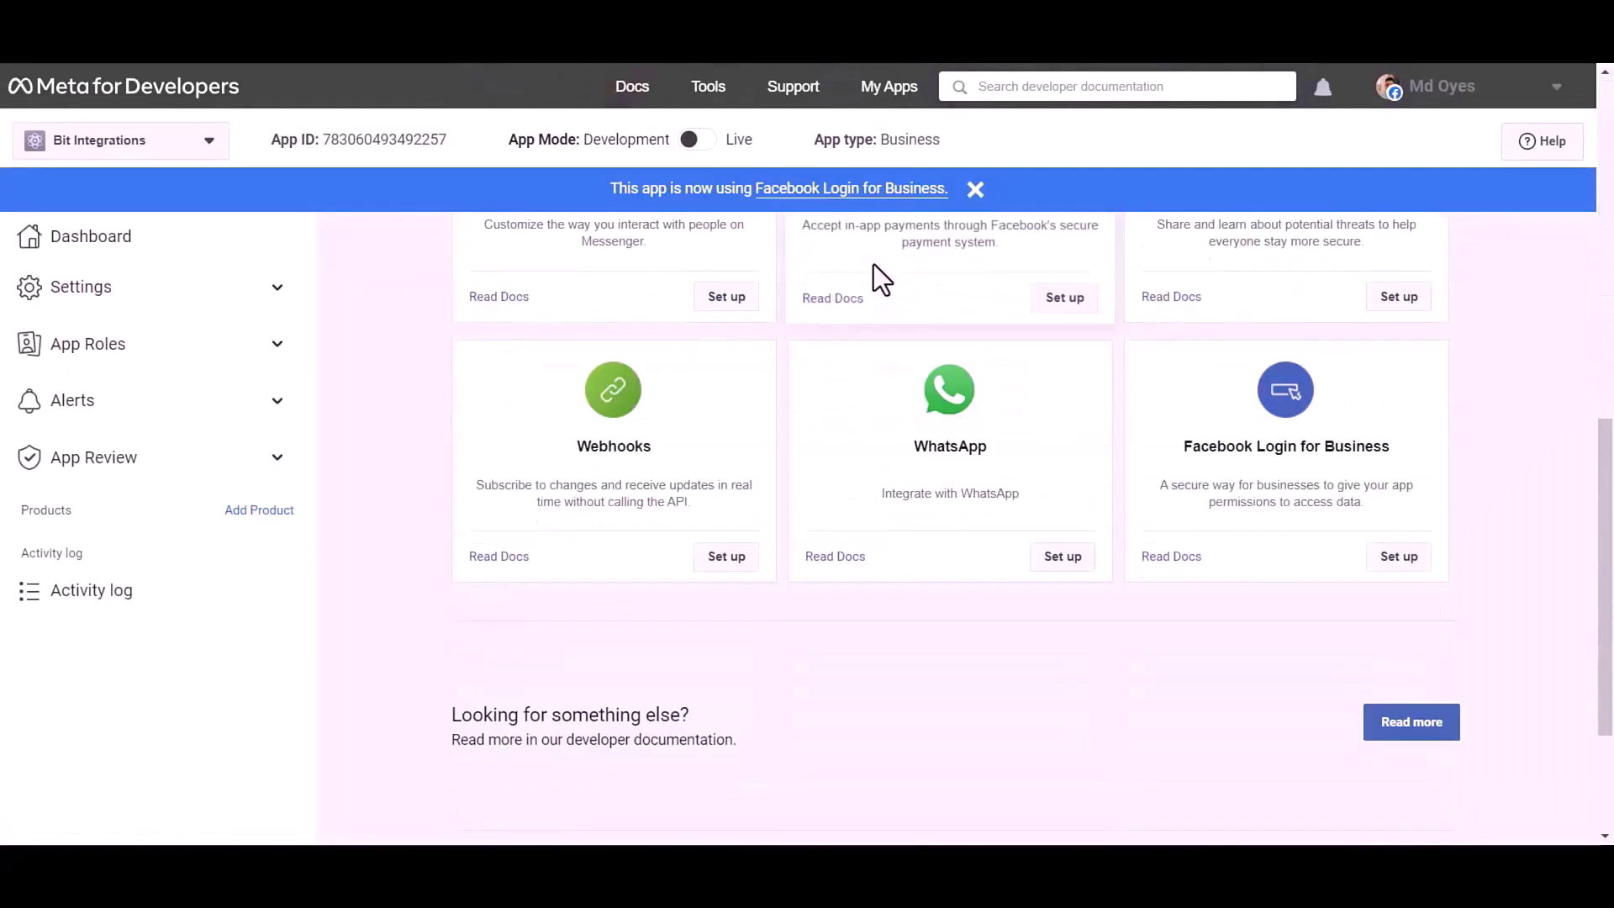
left_click(1060, 568)
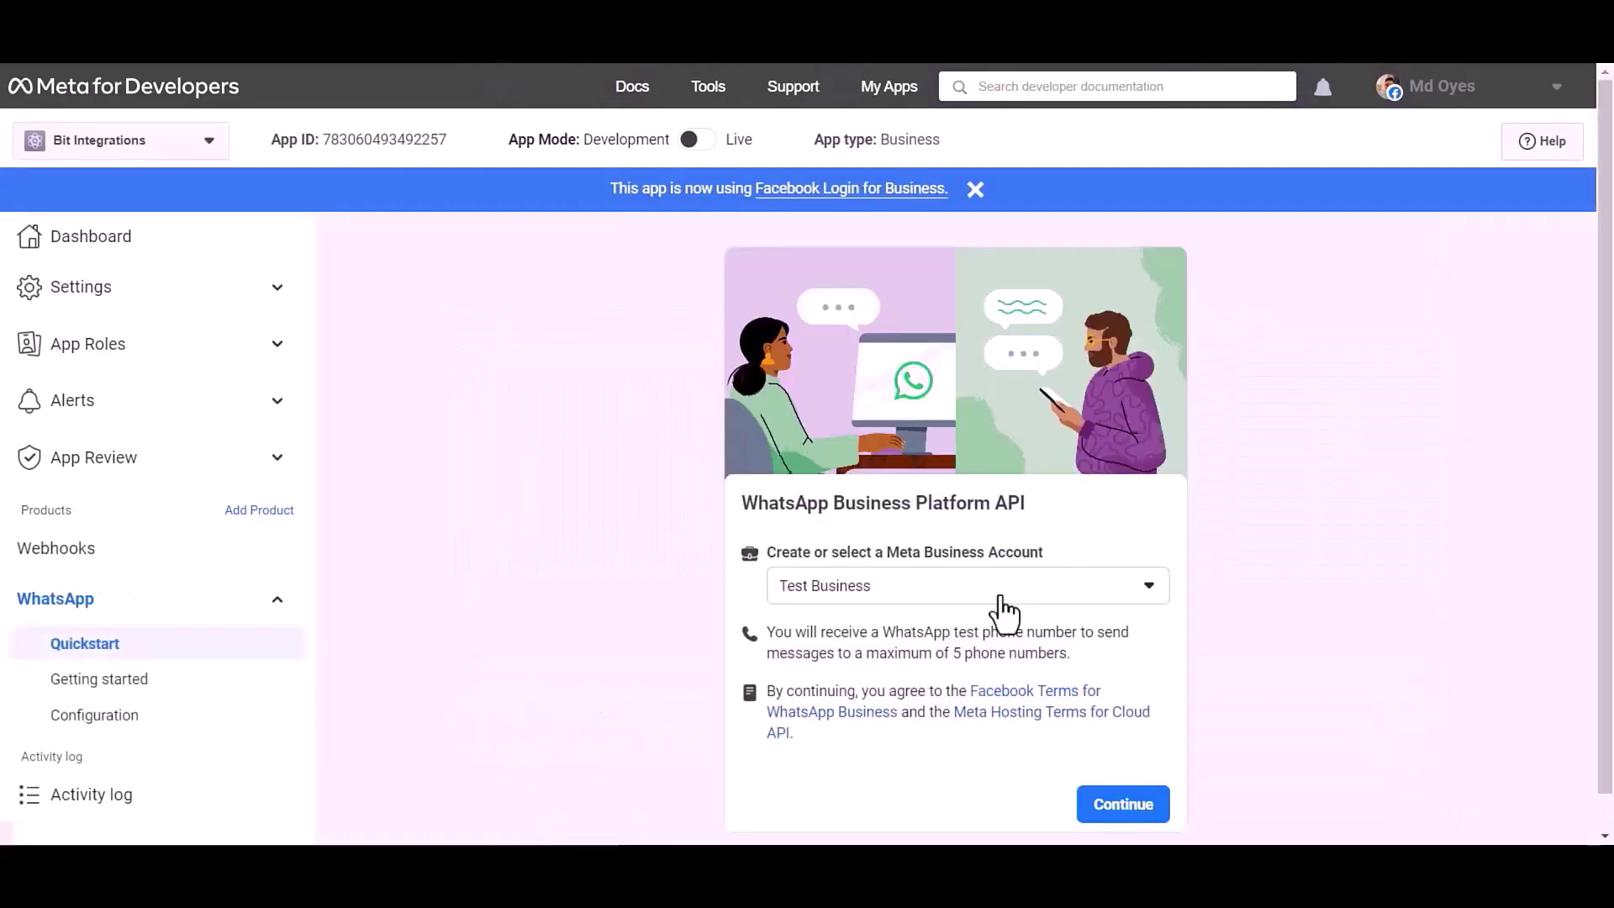
left_click(1125, 807)
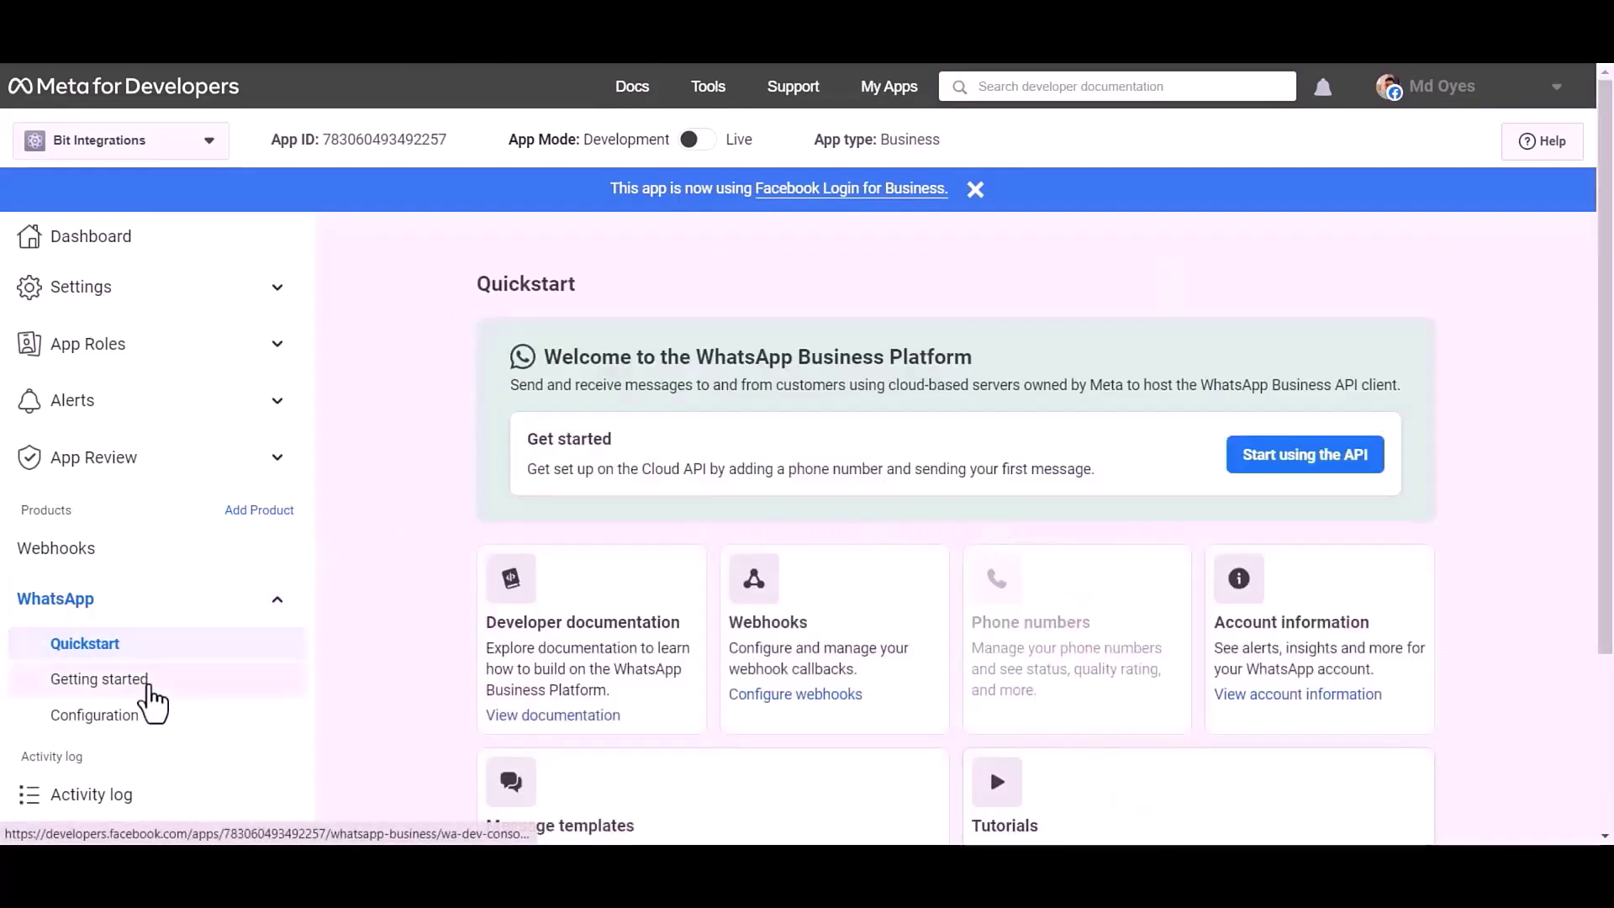
left_click(149, 682)
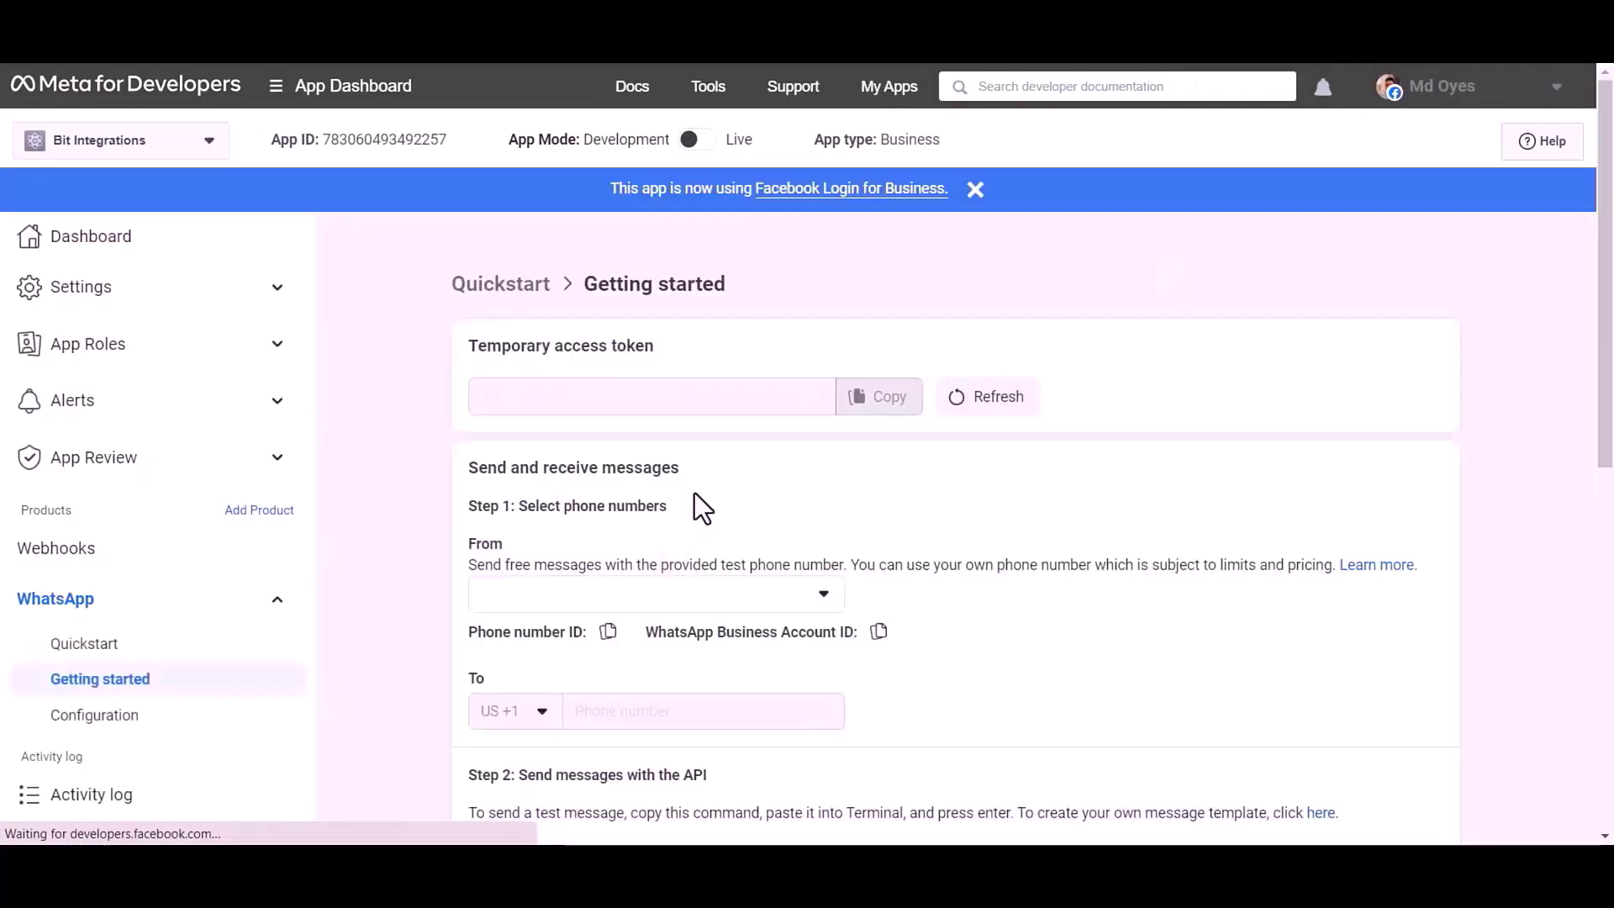
- Point out the Phone number ID and WhatsApp Business Account ID labels
scroll(697, 500, "down", 1)
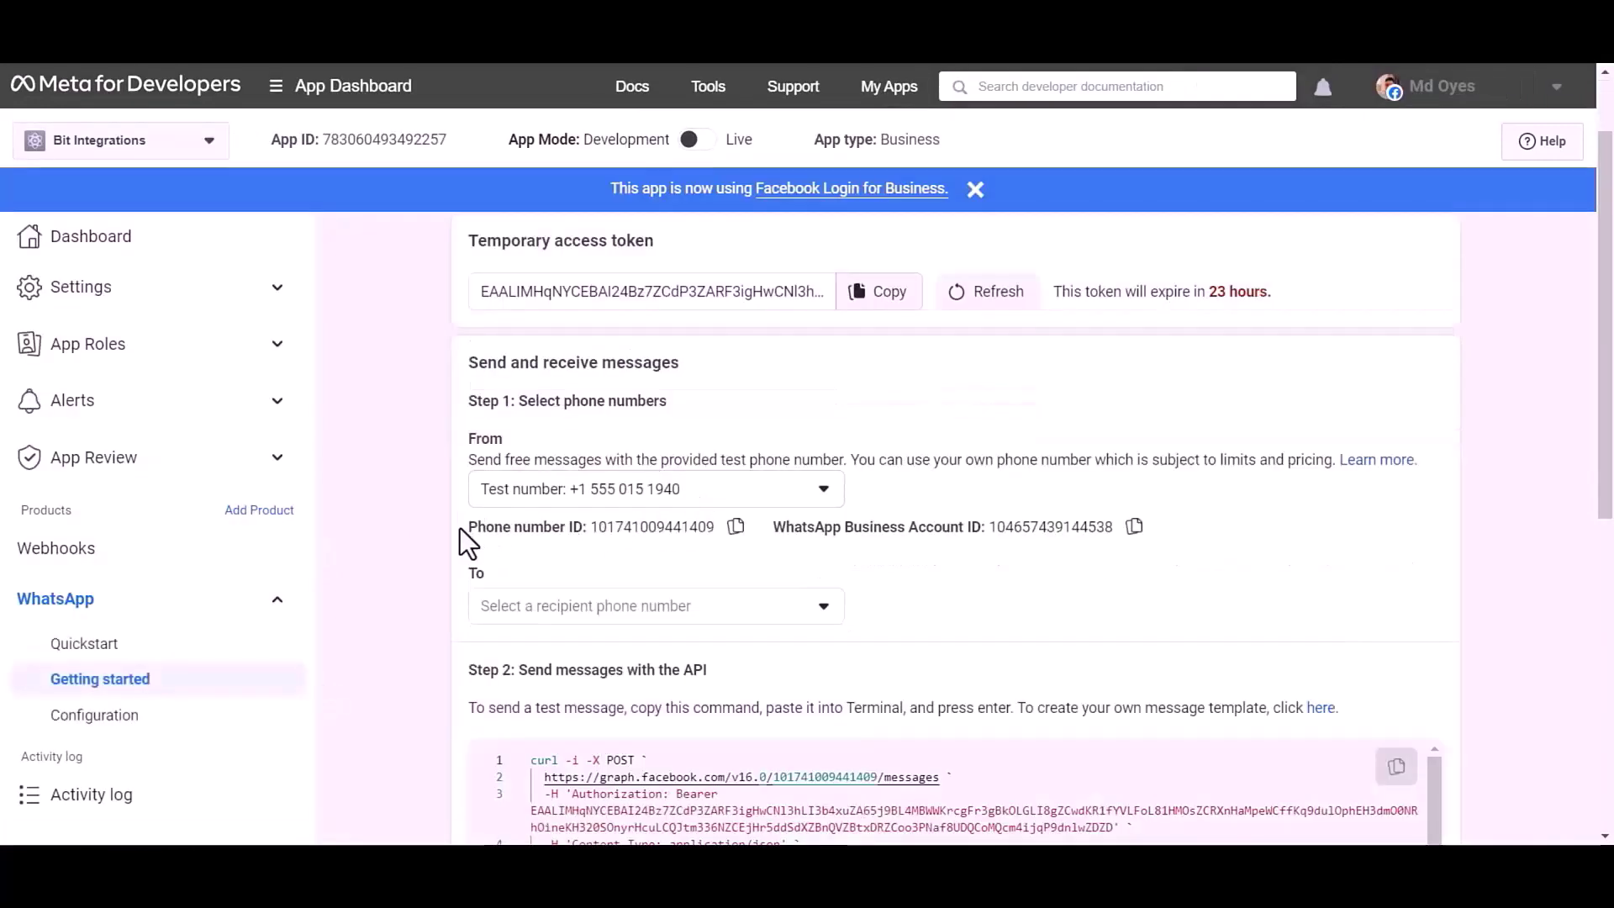
left_click_drag(465, 528, 582, 535)
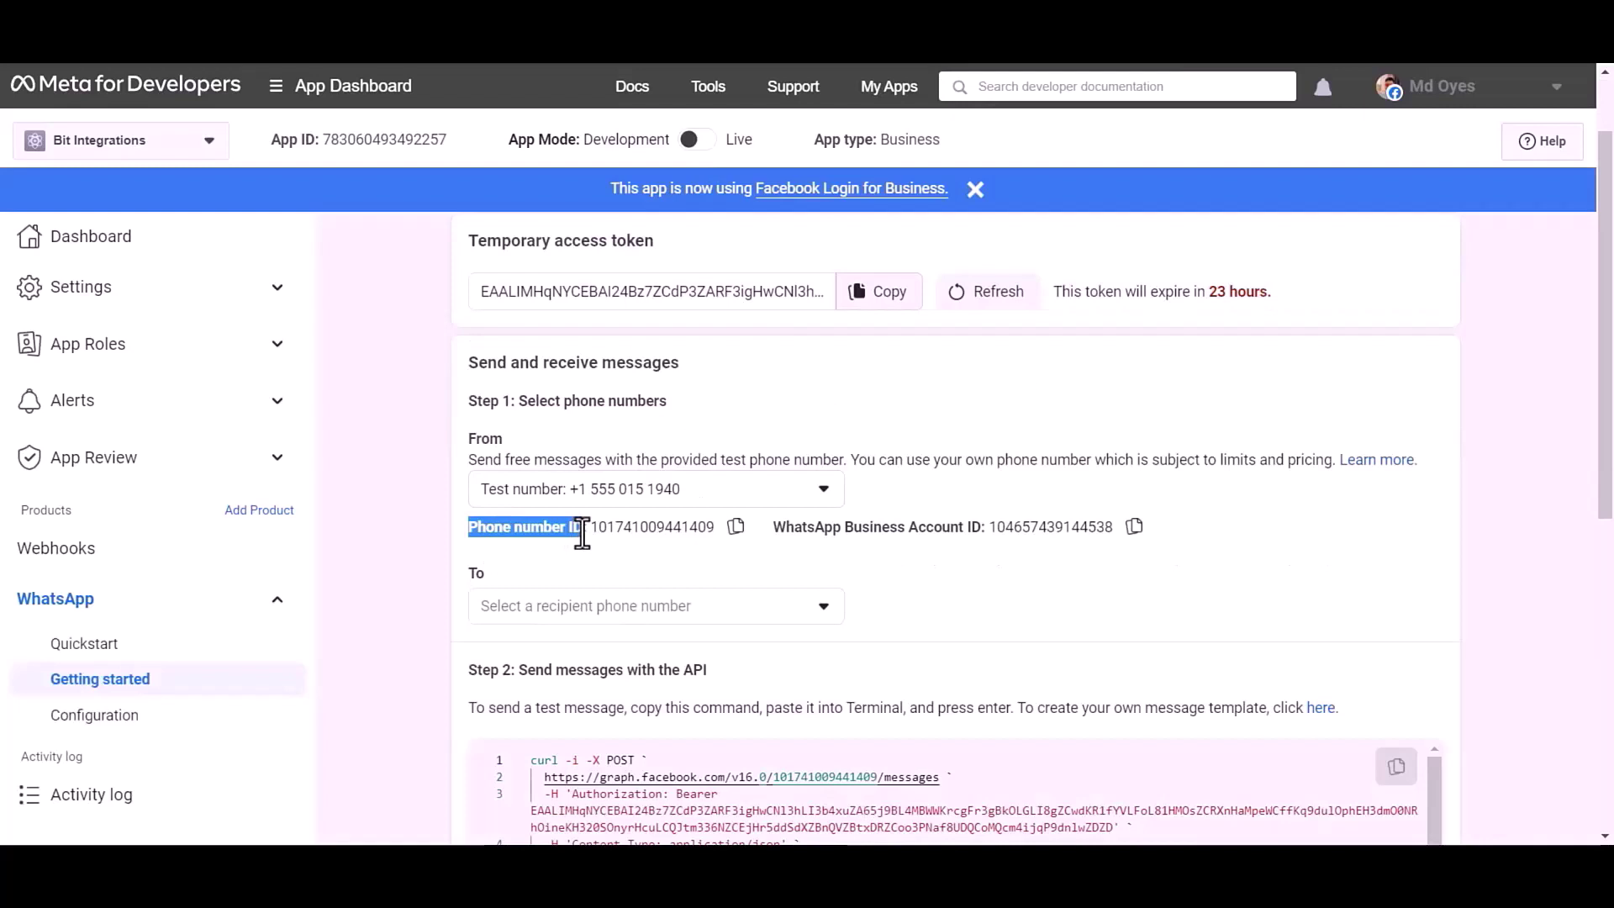
left_click_drag(768, 527, 980, 535)
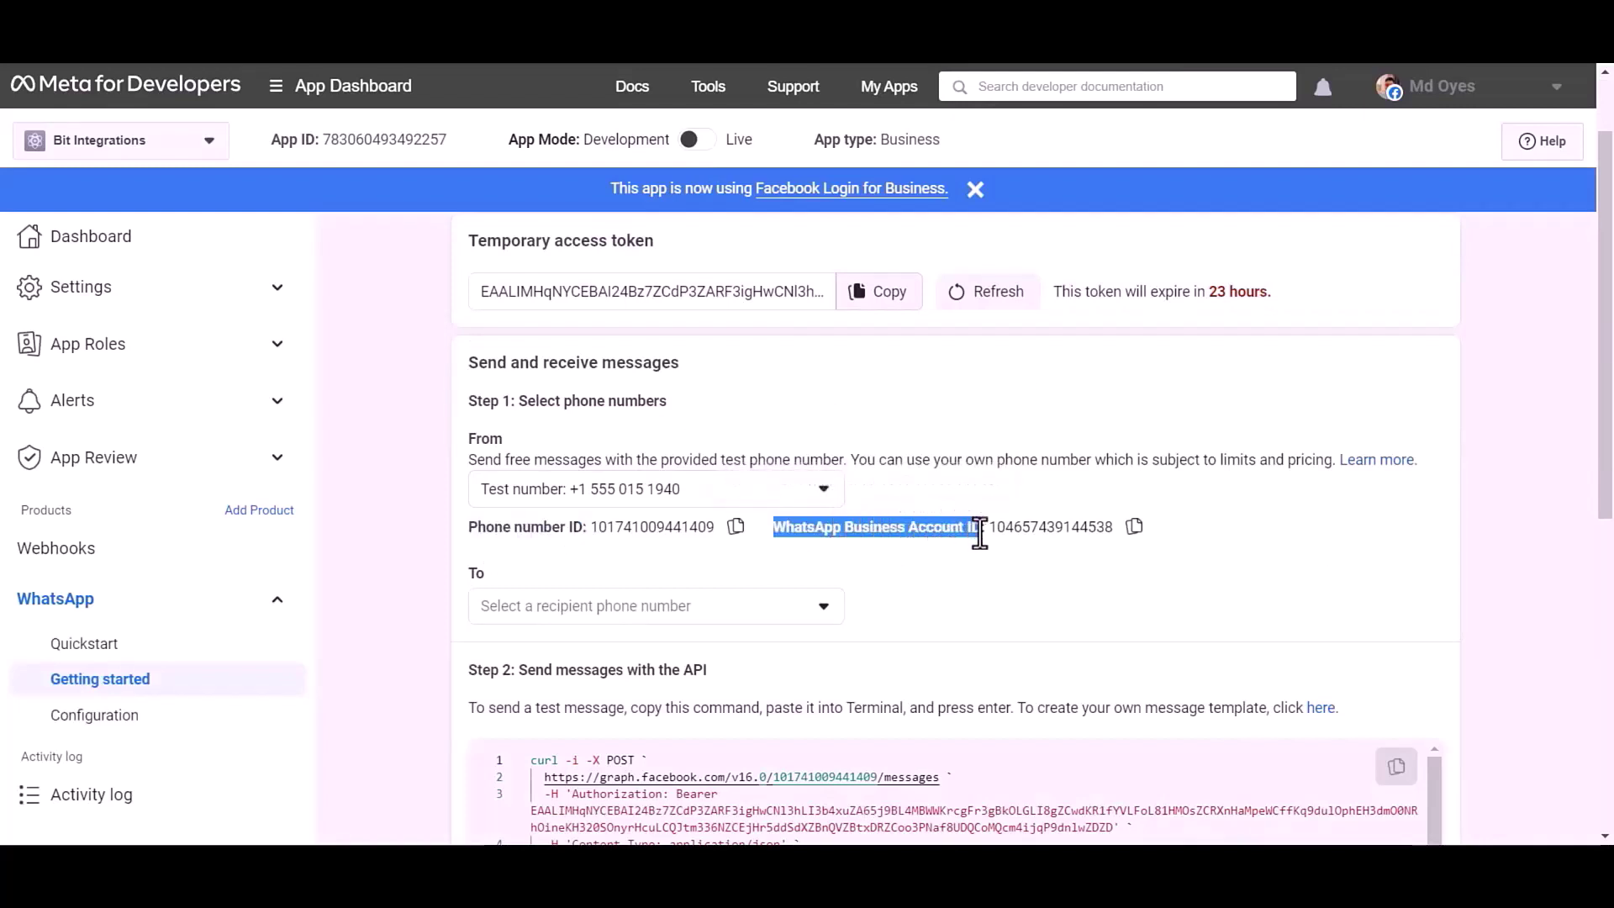
left_click(1061, 563)
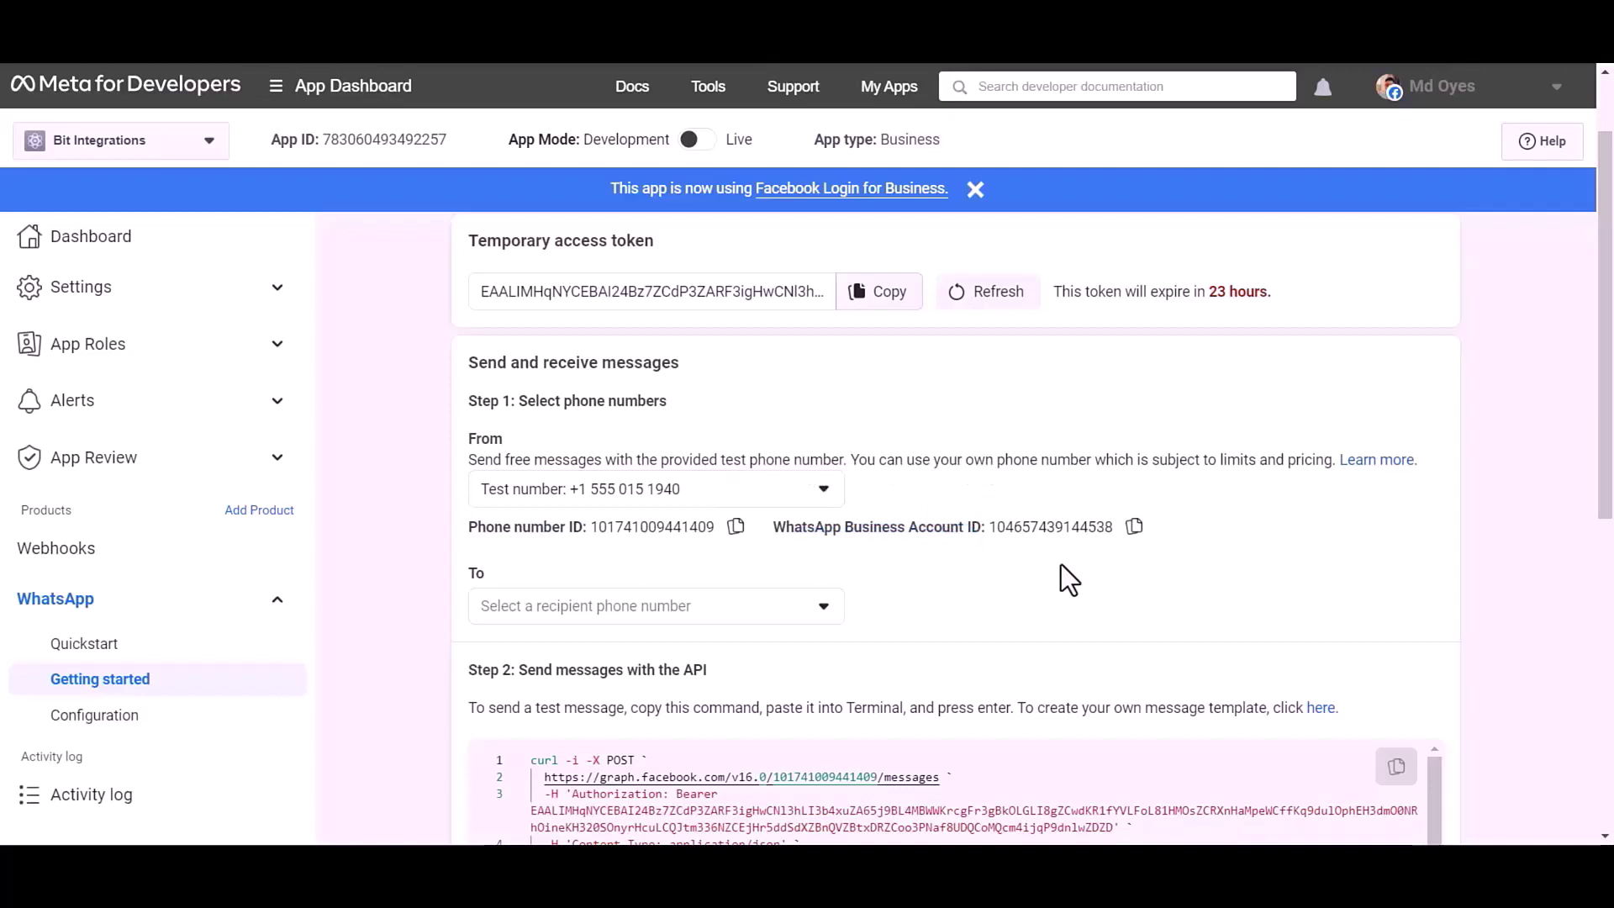
- Paste the Phone number ID into Bit Integrations and copy the Business Account ID
left_click(735, 527)
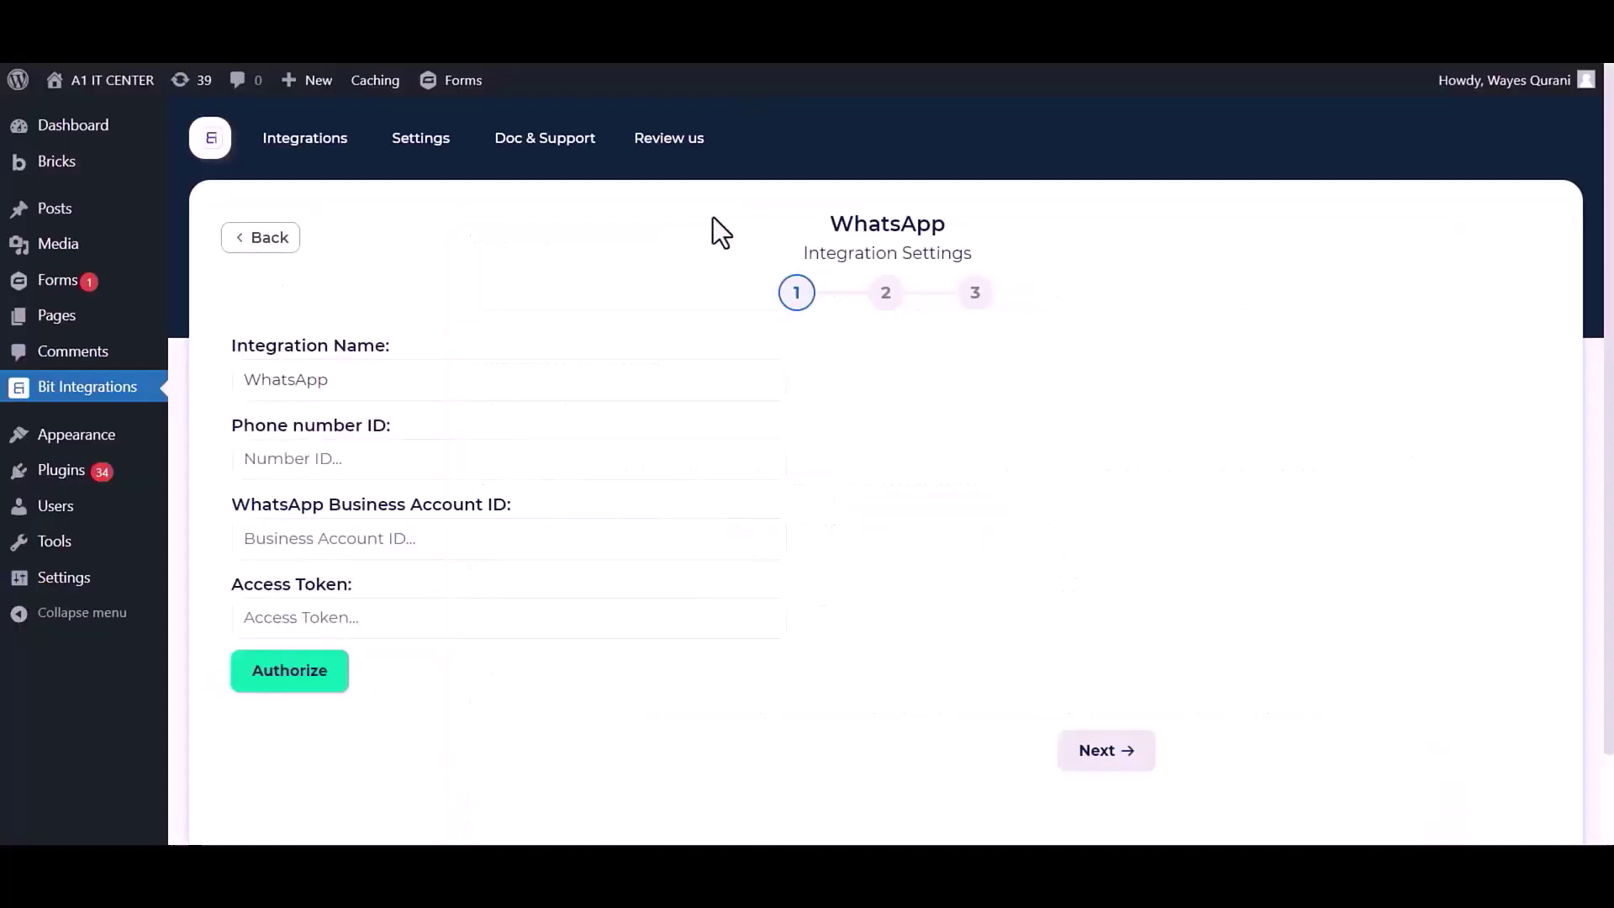
left_click(522, 473)
key("ctrl+v")
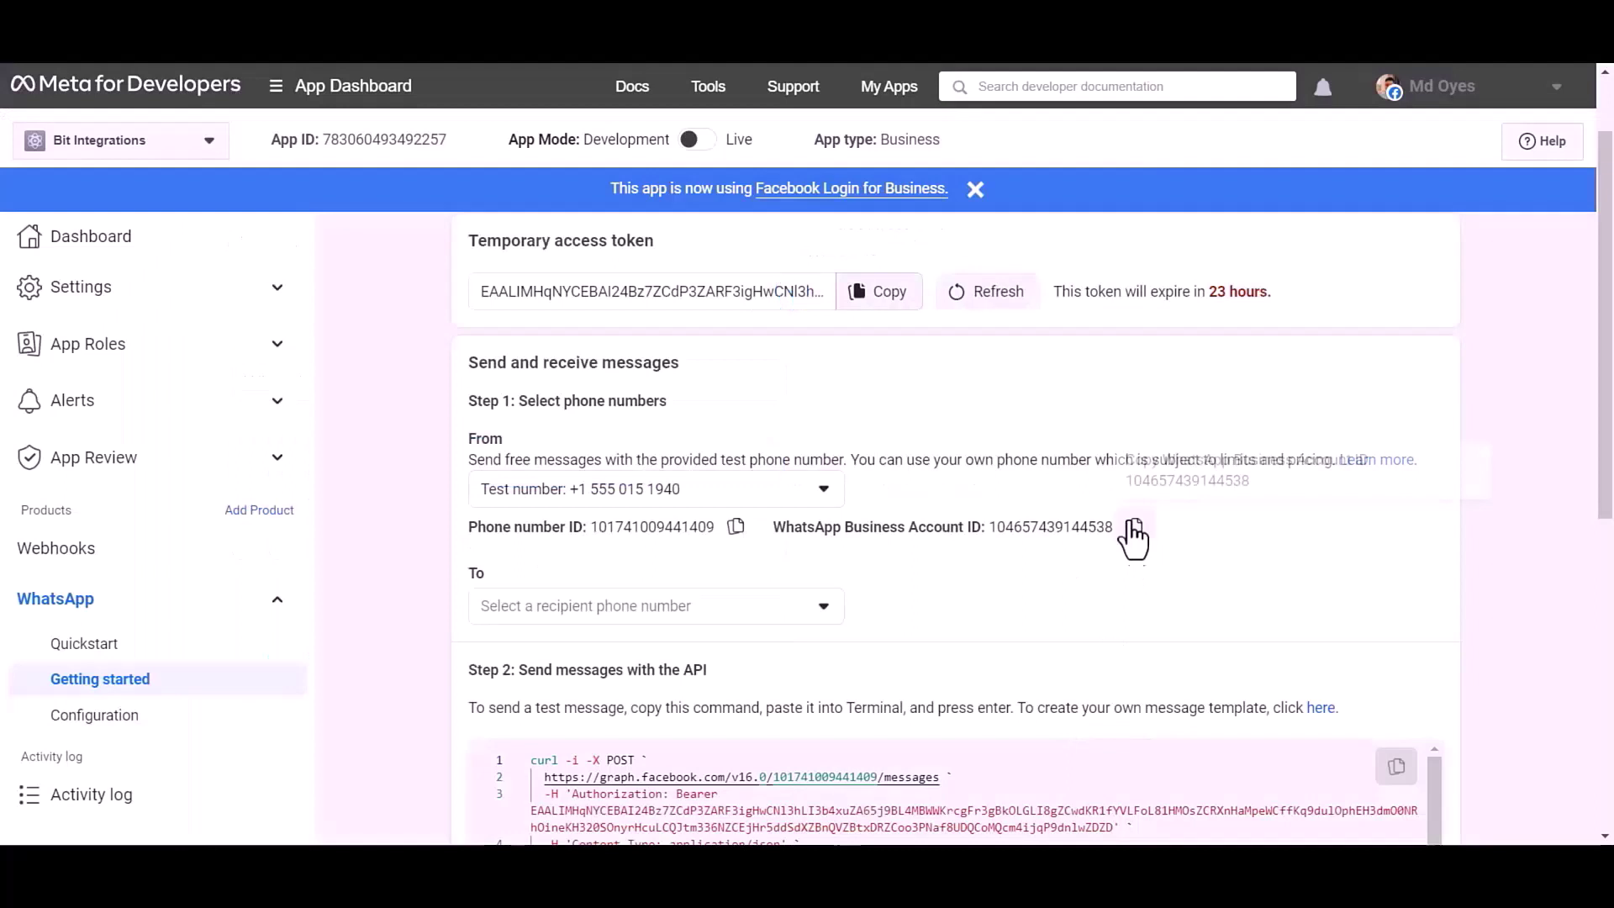
left_click(1133, 529)
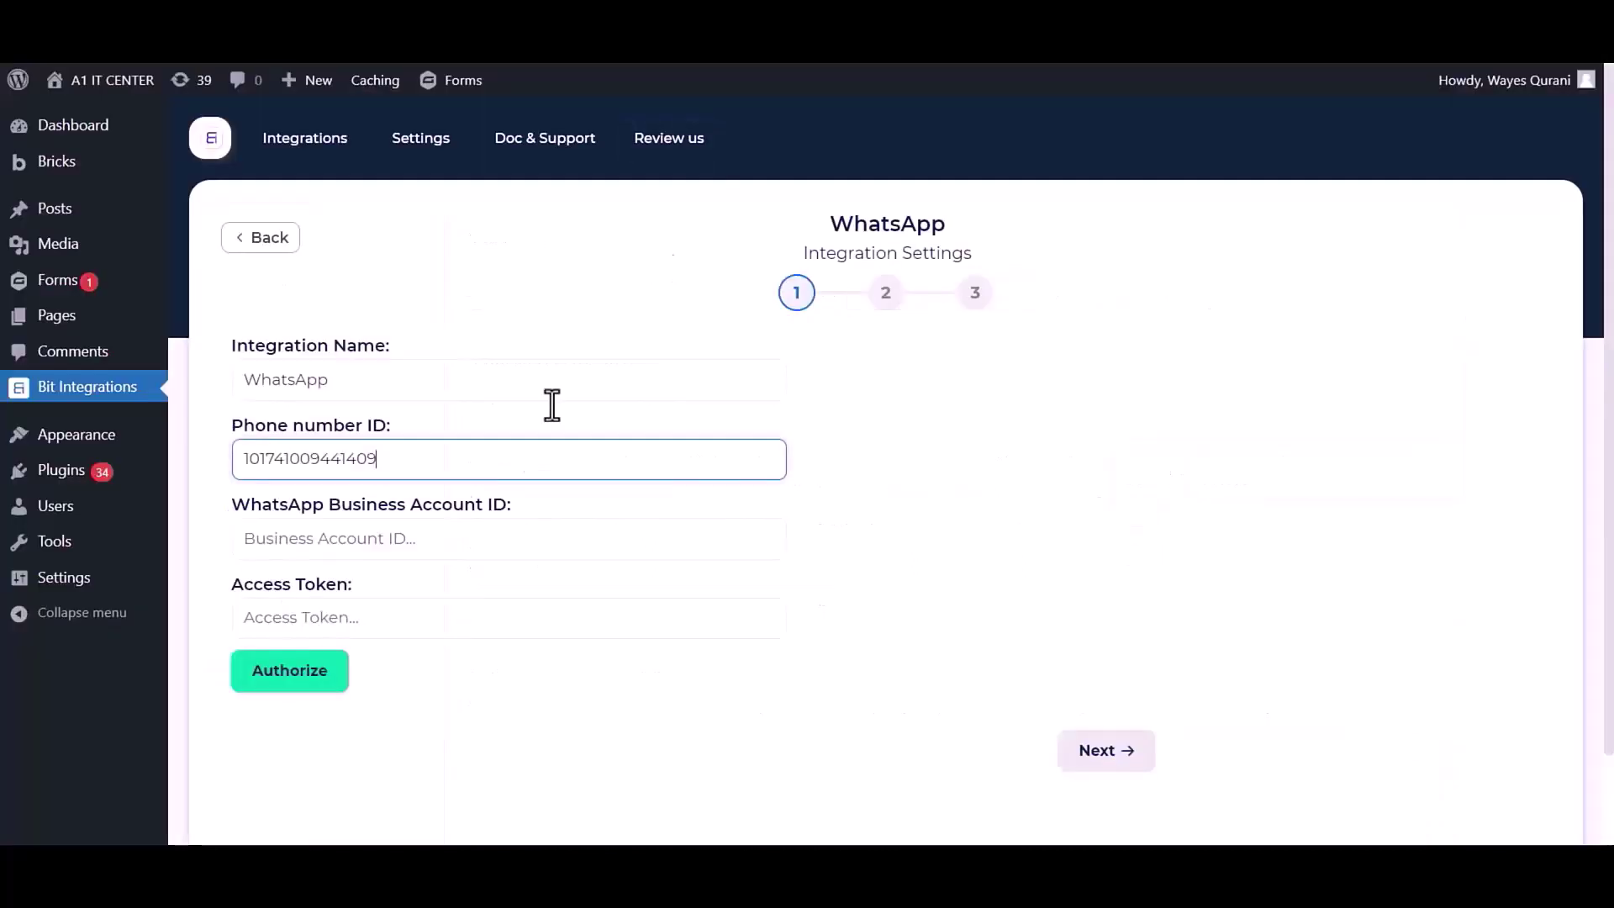
left_click(438, 537)
- Paste the Business Account ID and point out the temporary token's 23-hour expiry
key("ctrl+v")
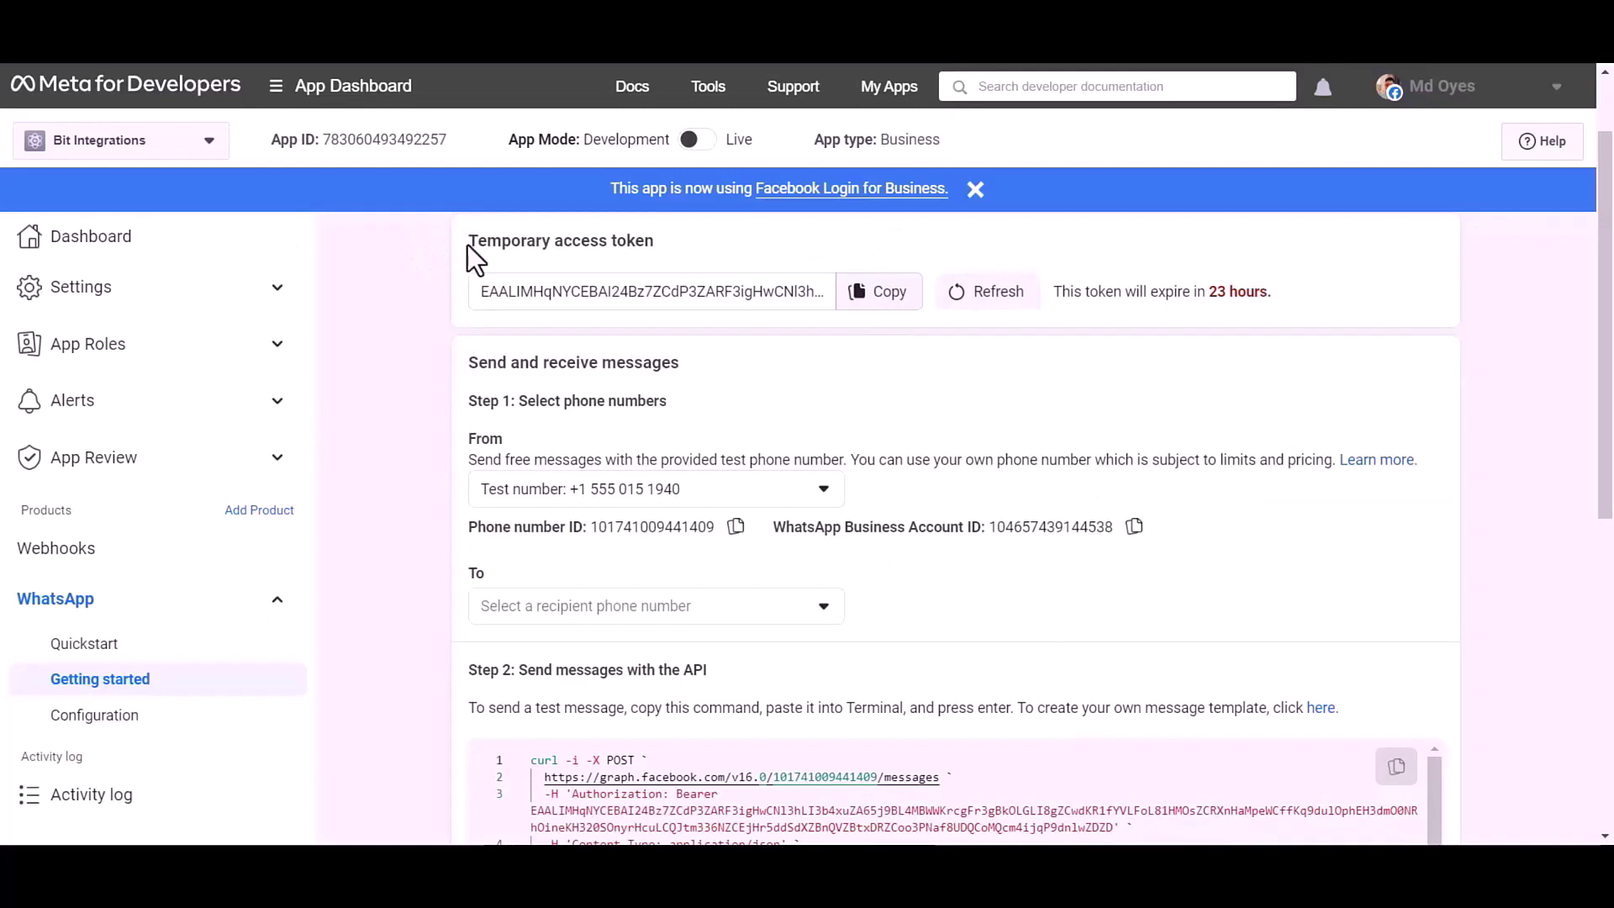
left_click_drag(468, 245, 672, 261)
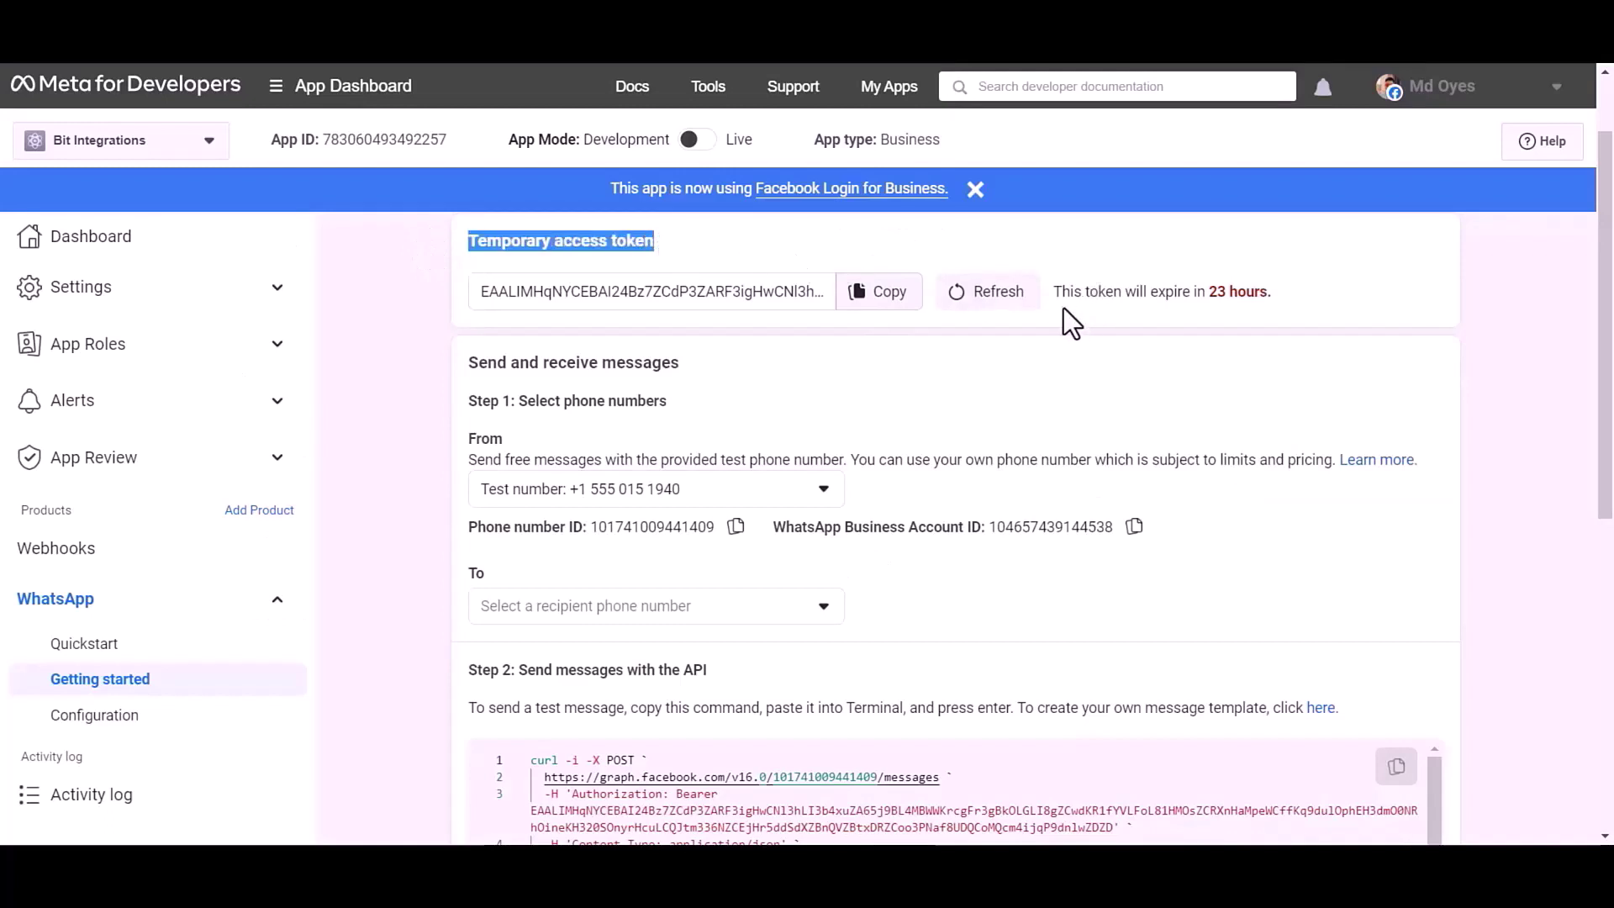
left_click_drag(1052, 292, 1277, 290)
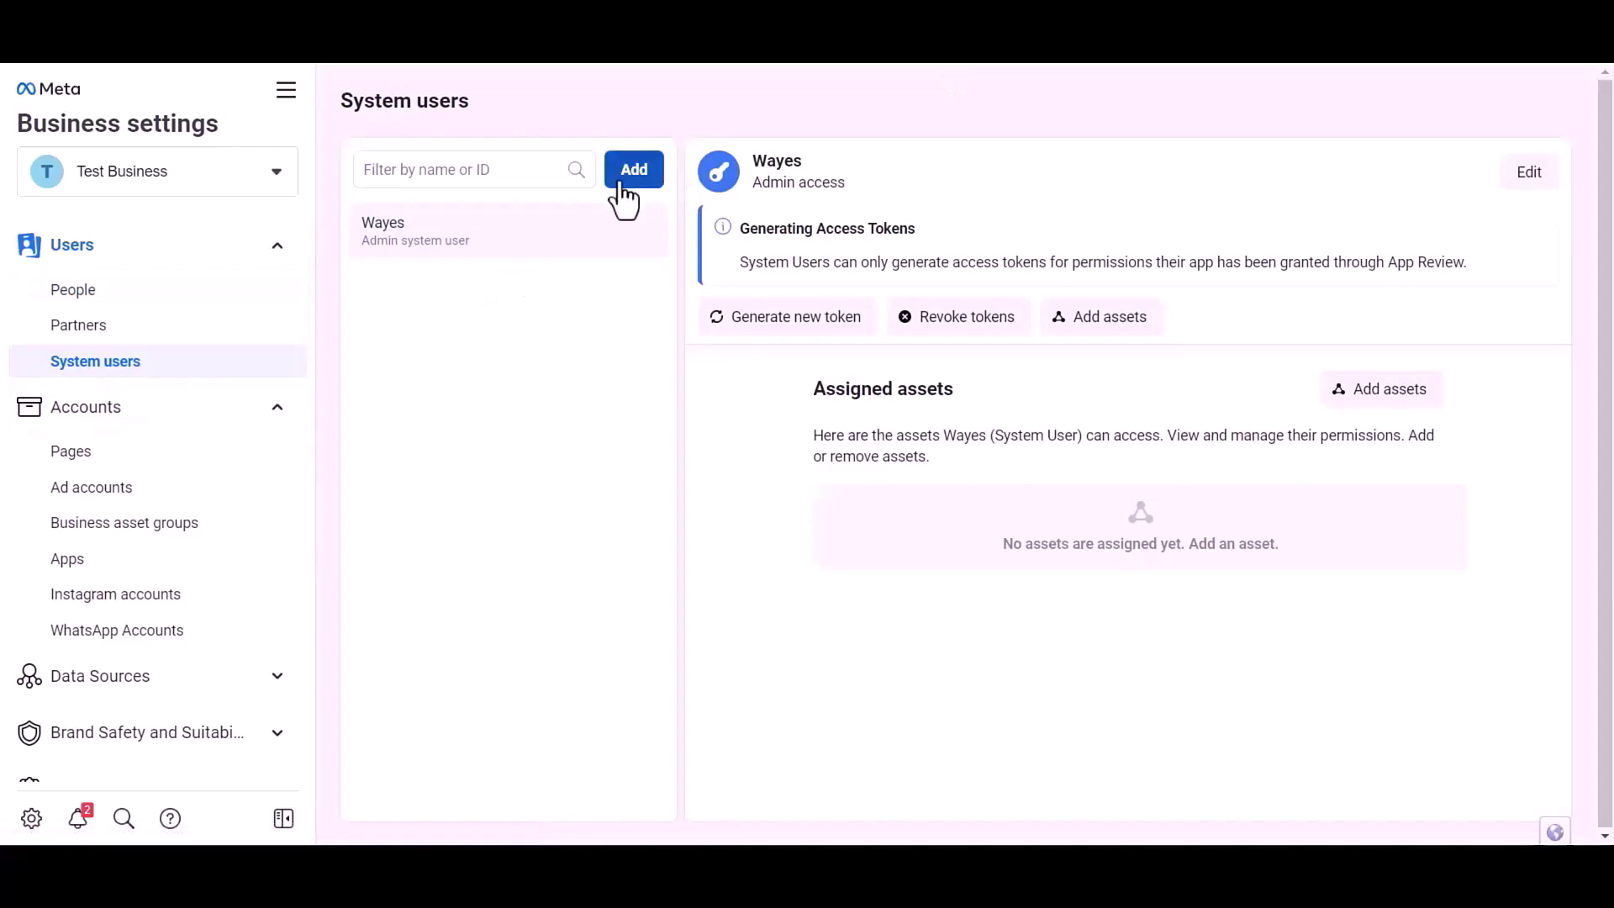
left_click(632, 195)
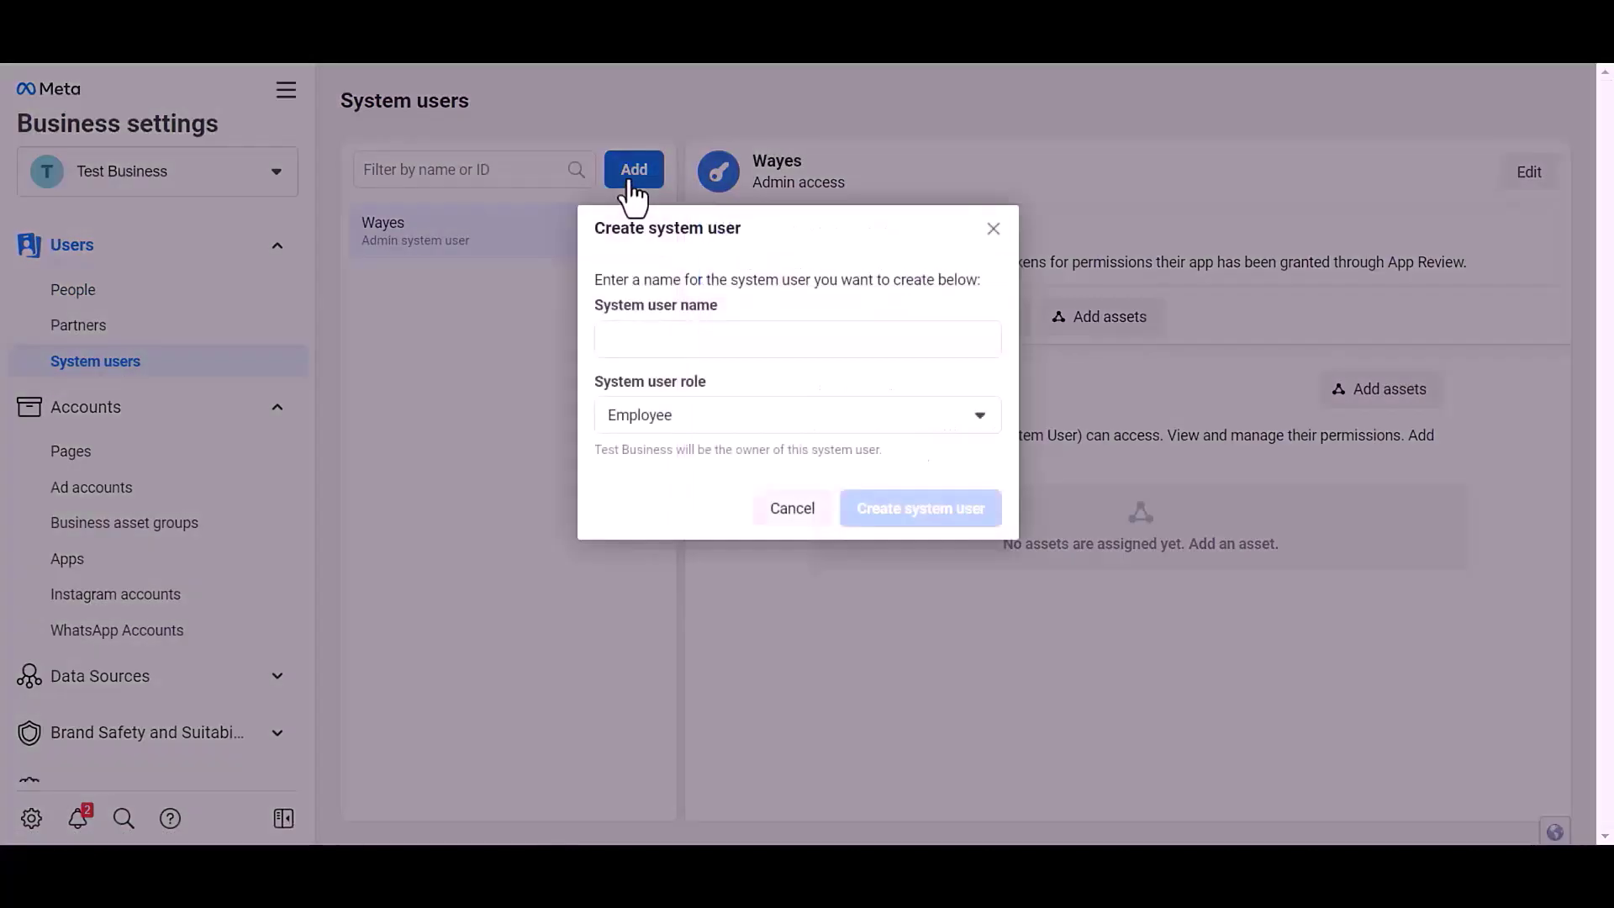
left_click(664, 336)
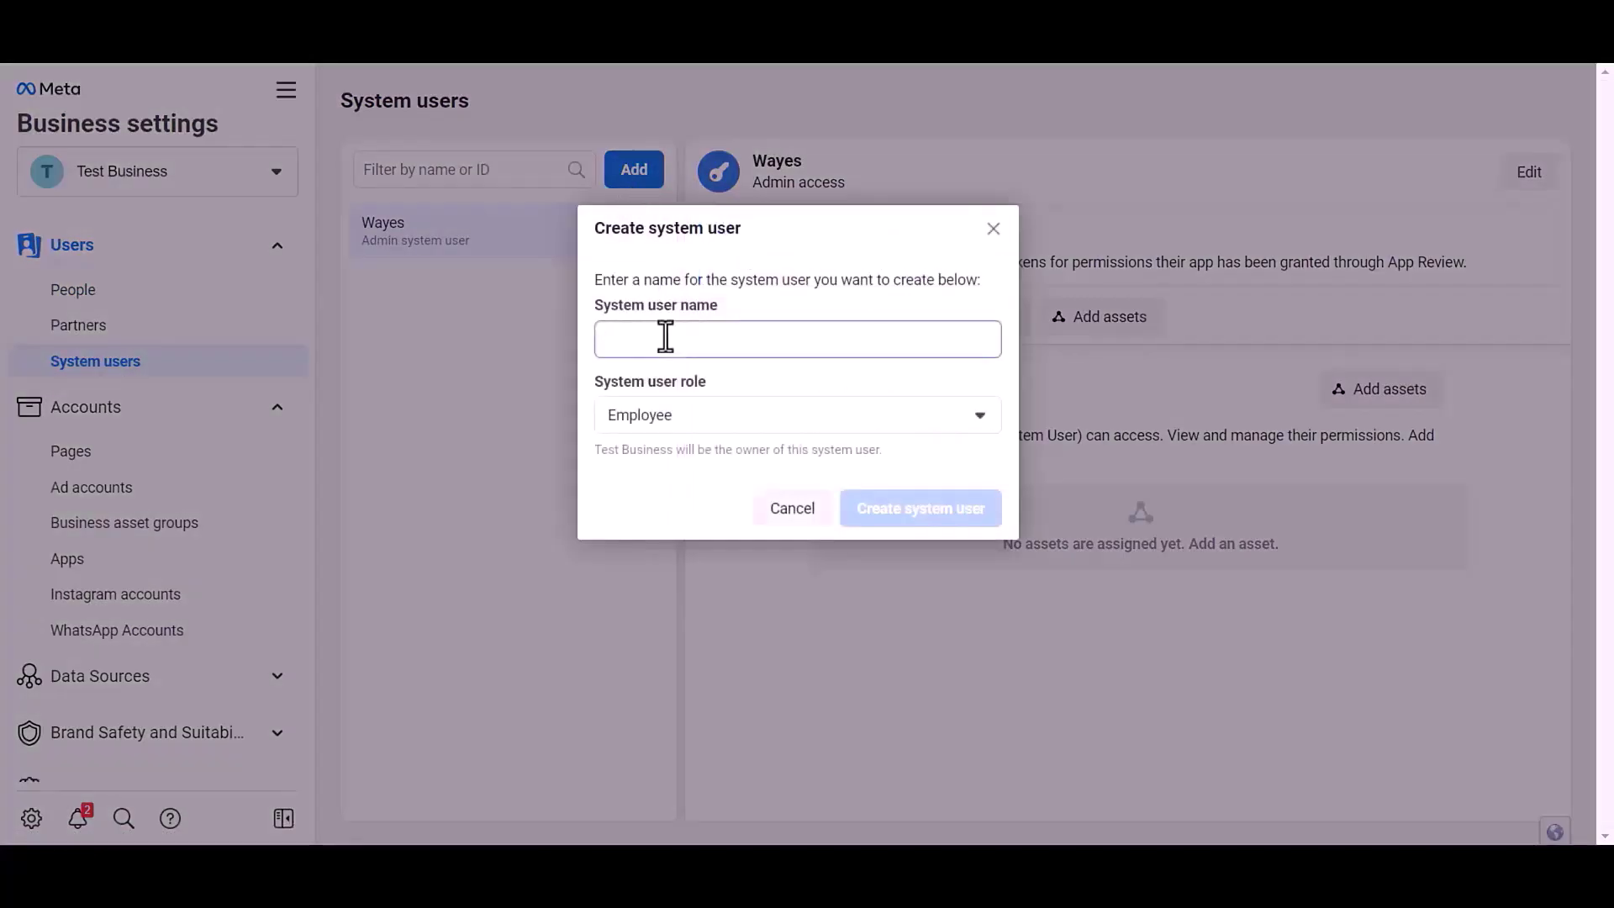
type("q")
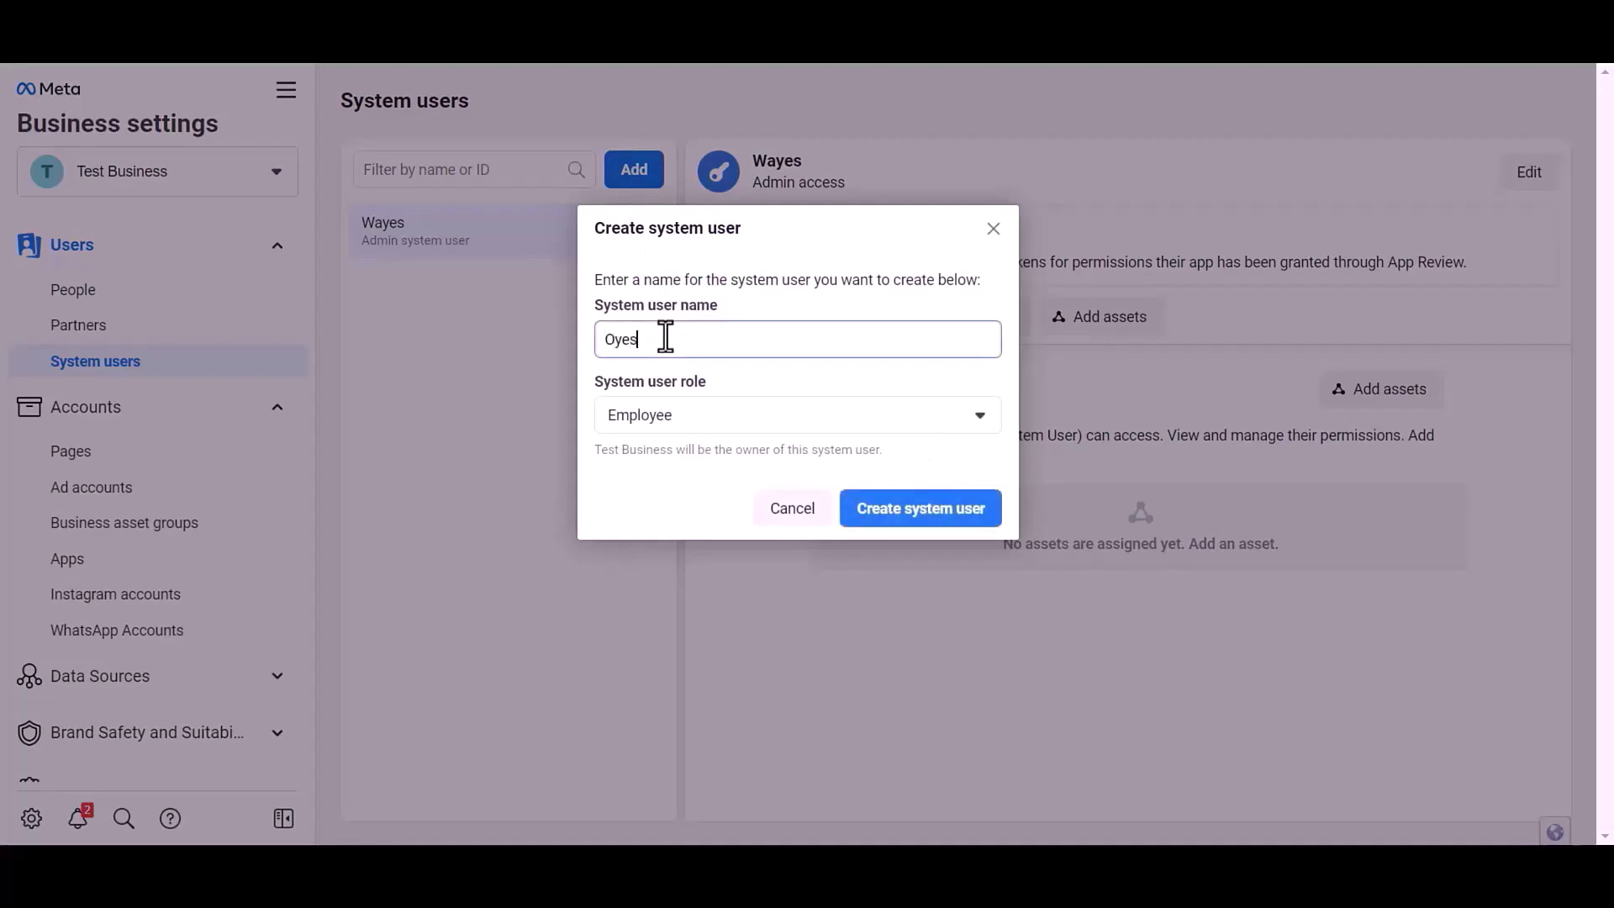
left_click(664, 413)
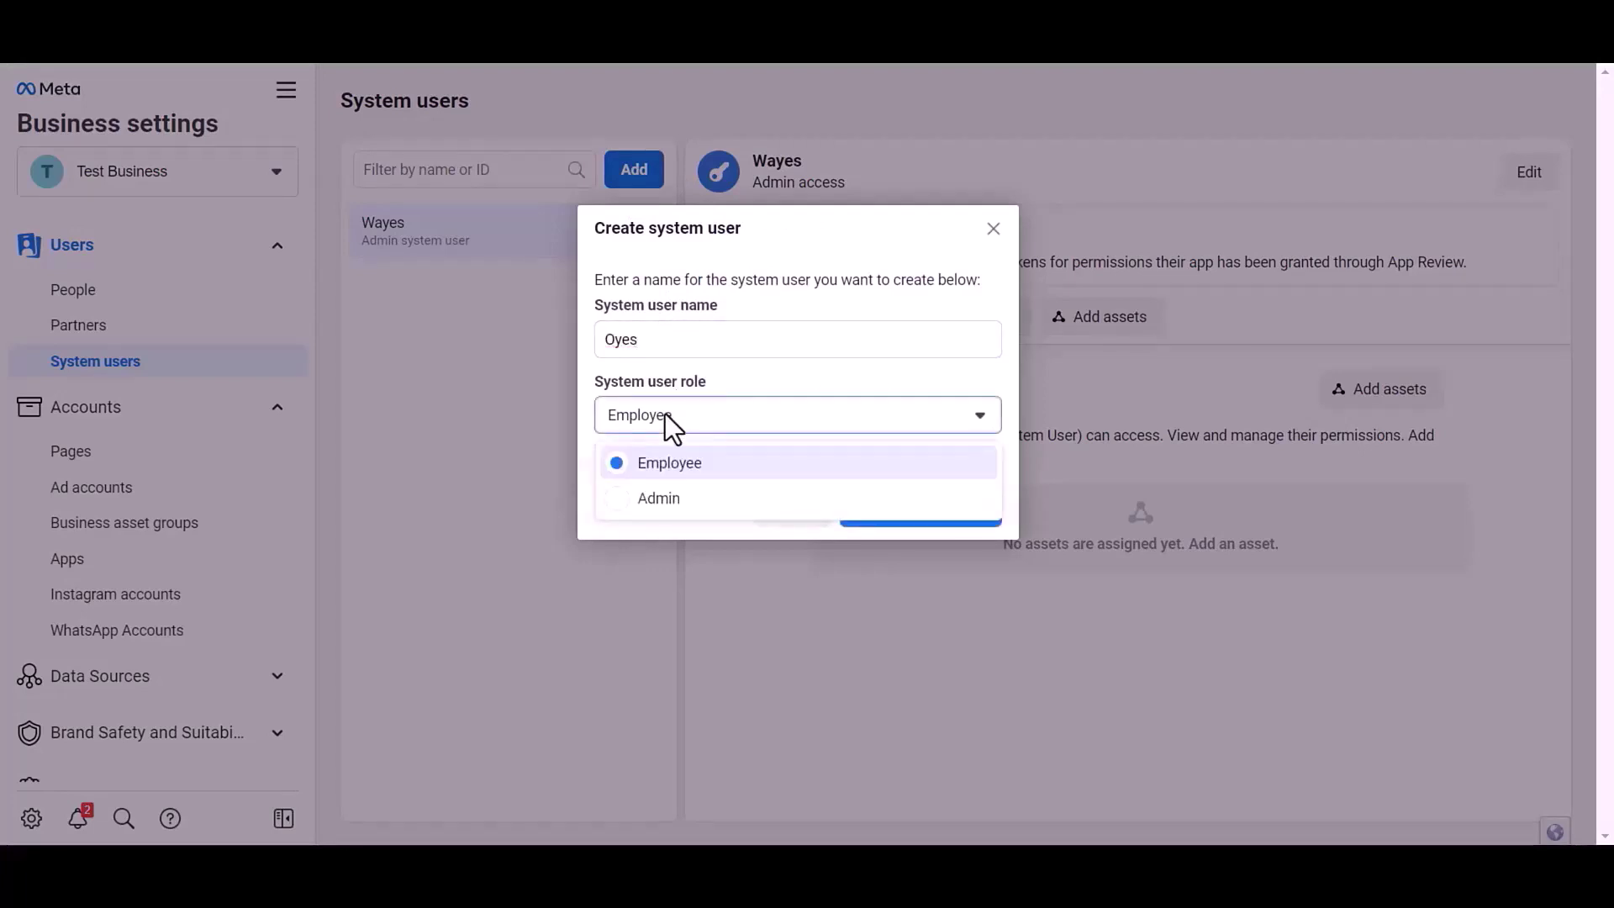
left_click(658, 504)
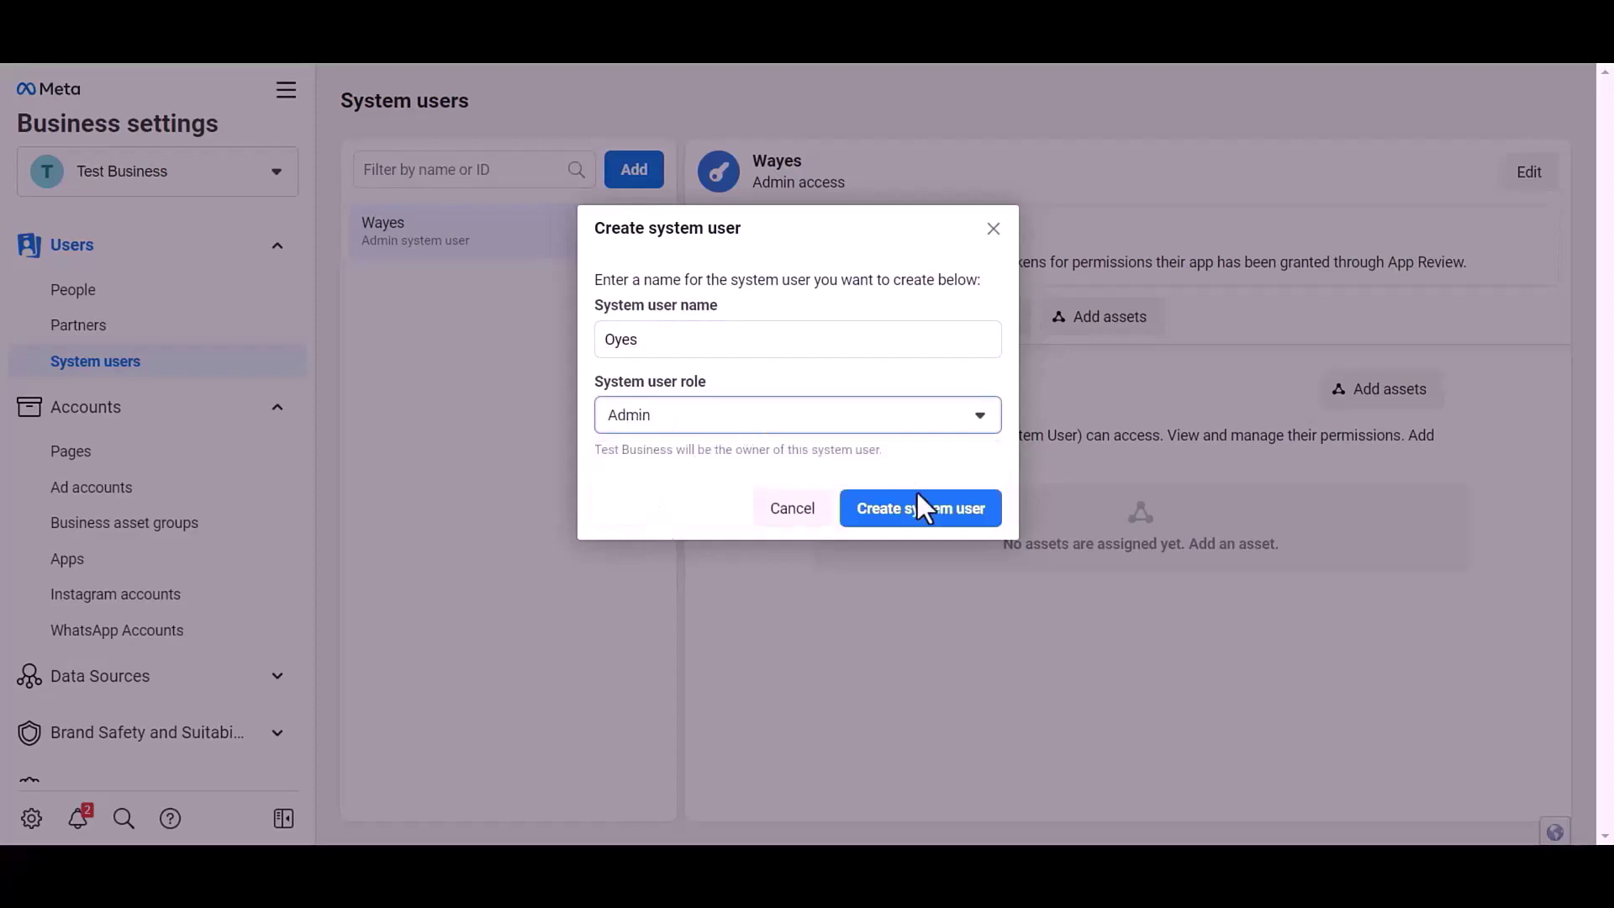
left_click(947, 525)
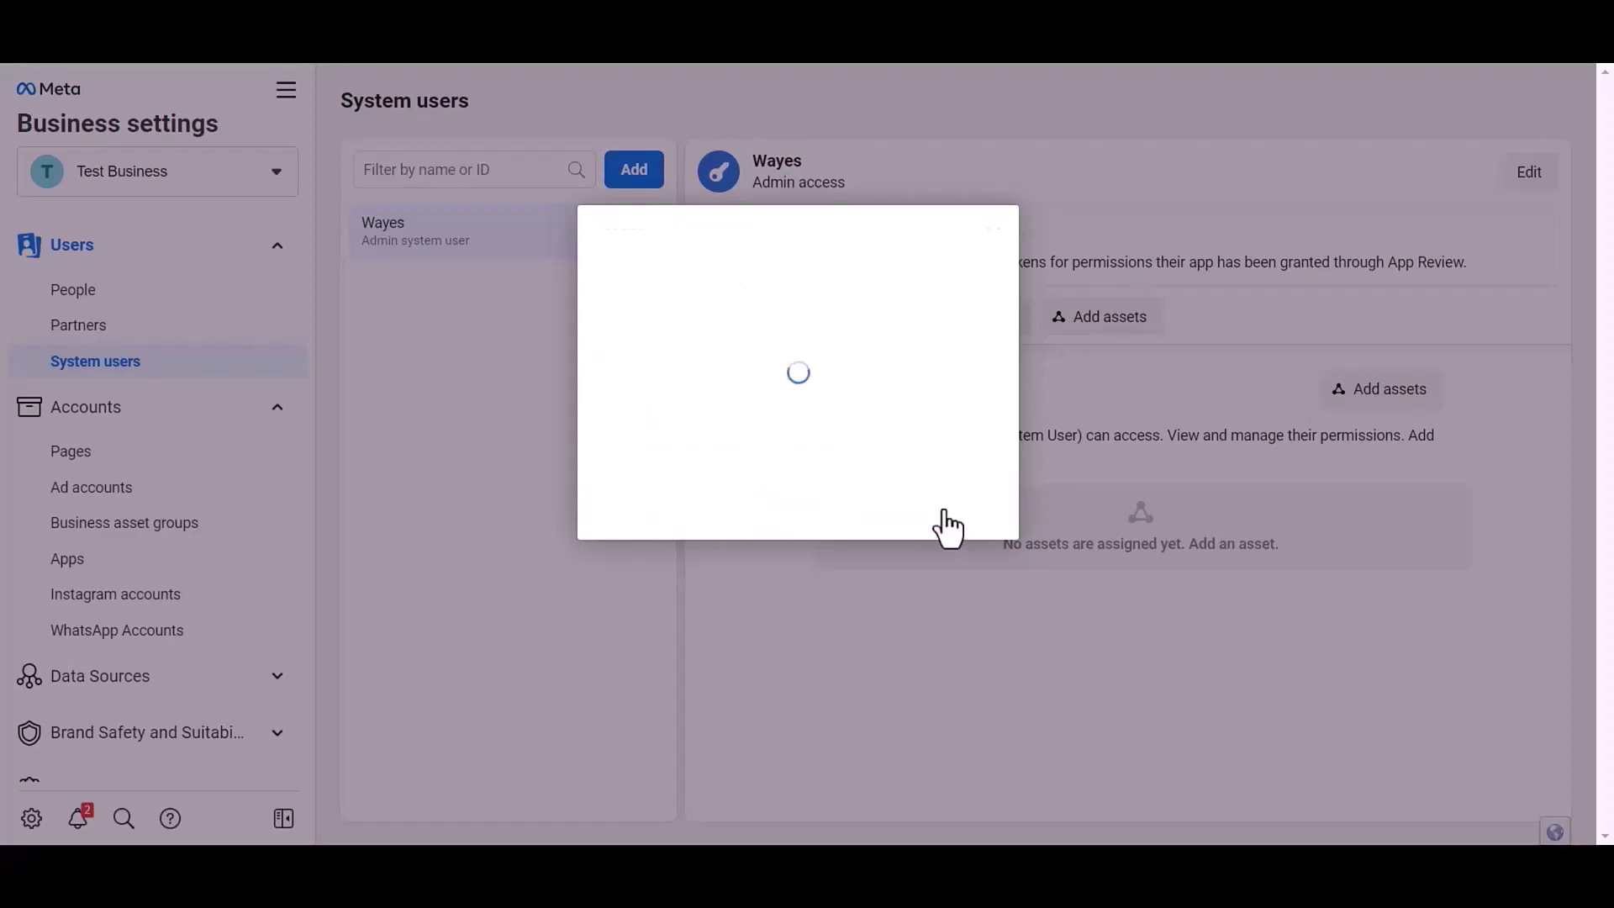
left_click(975, 425)
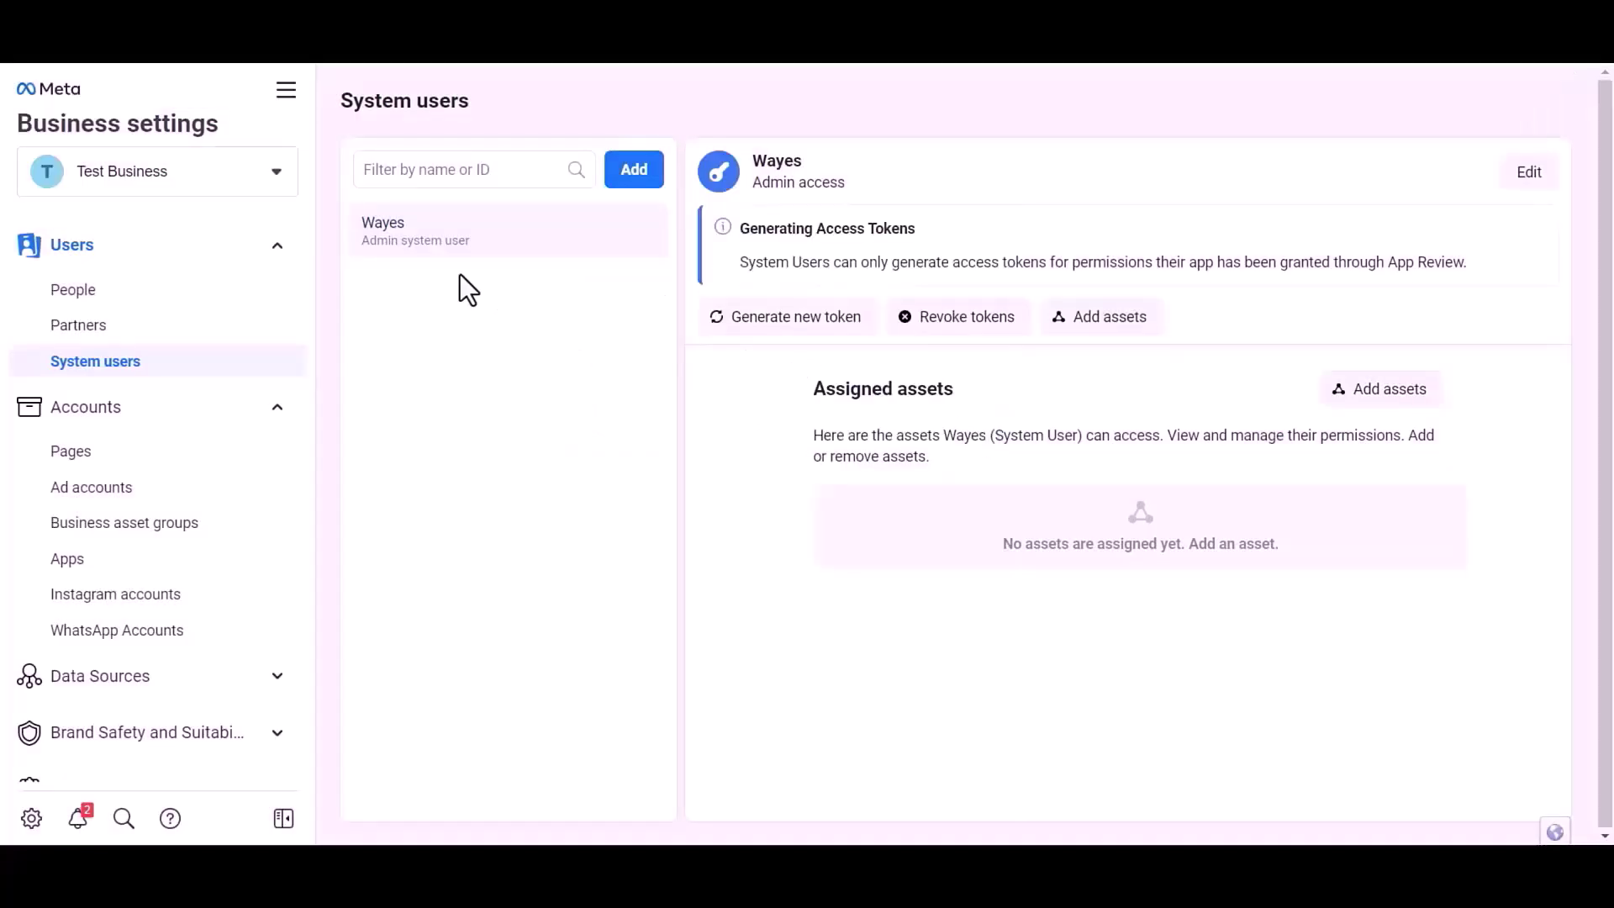
- Assign the Bit Integrations app to the admin system user with full Manage app control
left_click(1387, 401)
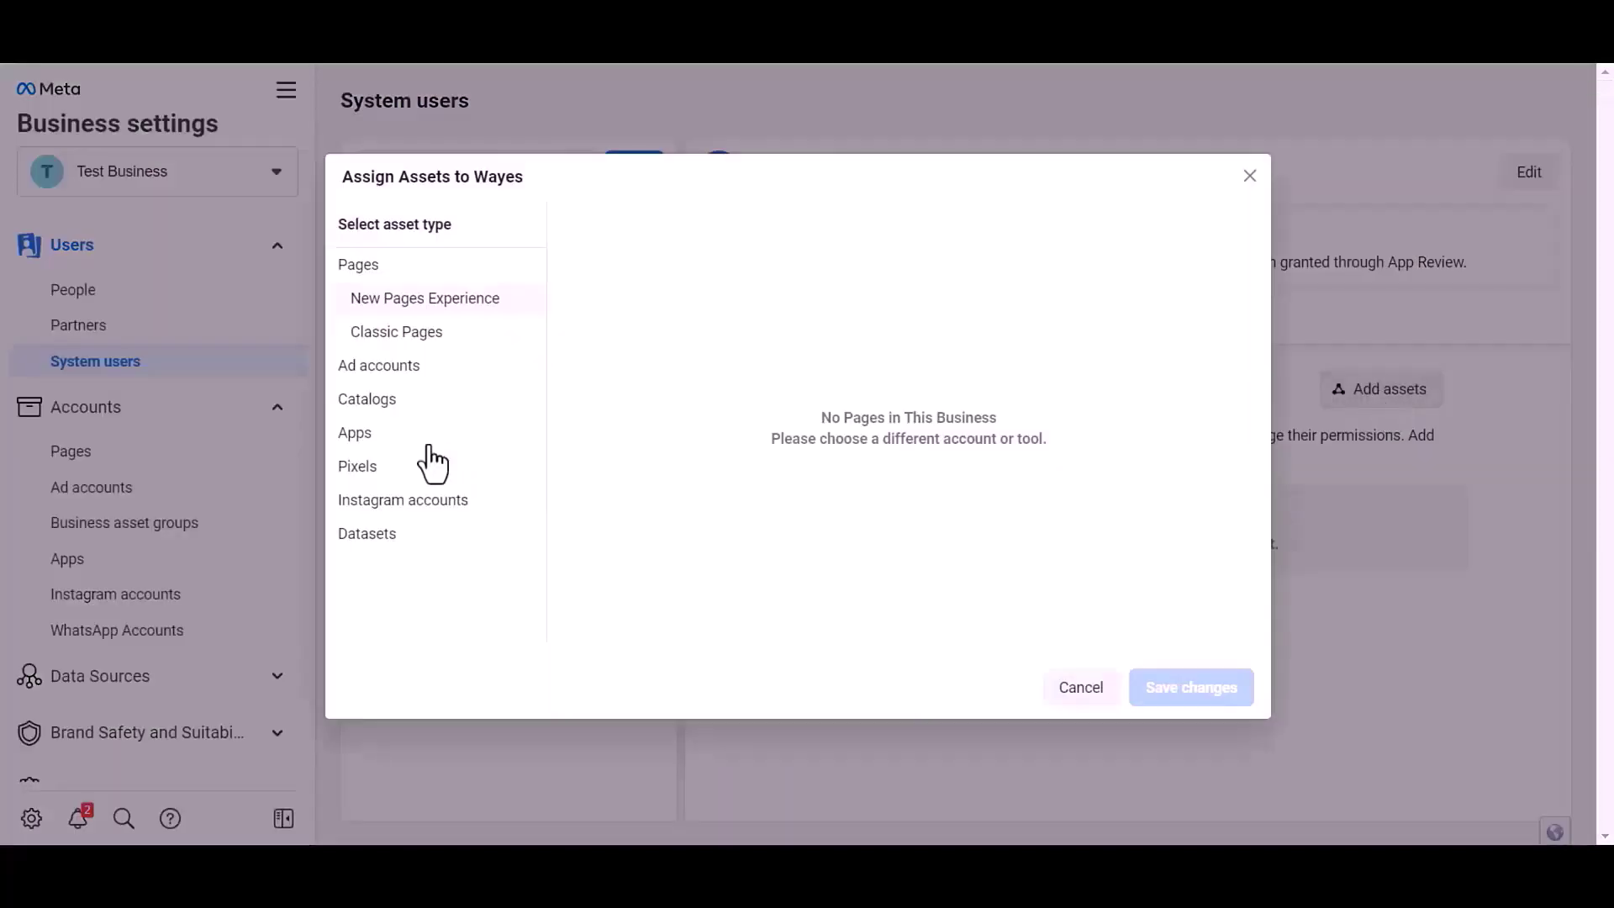
left_click(346, 432)
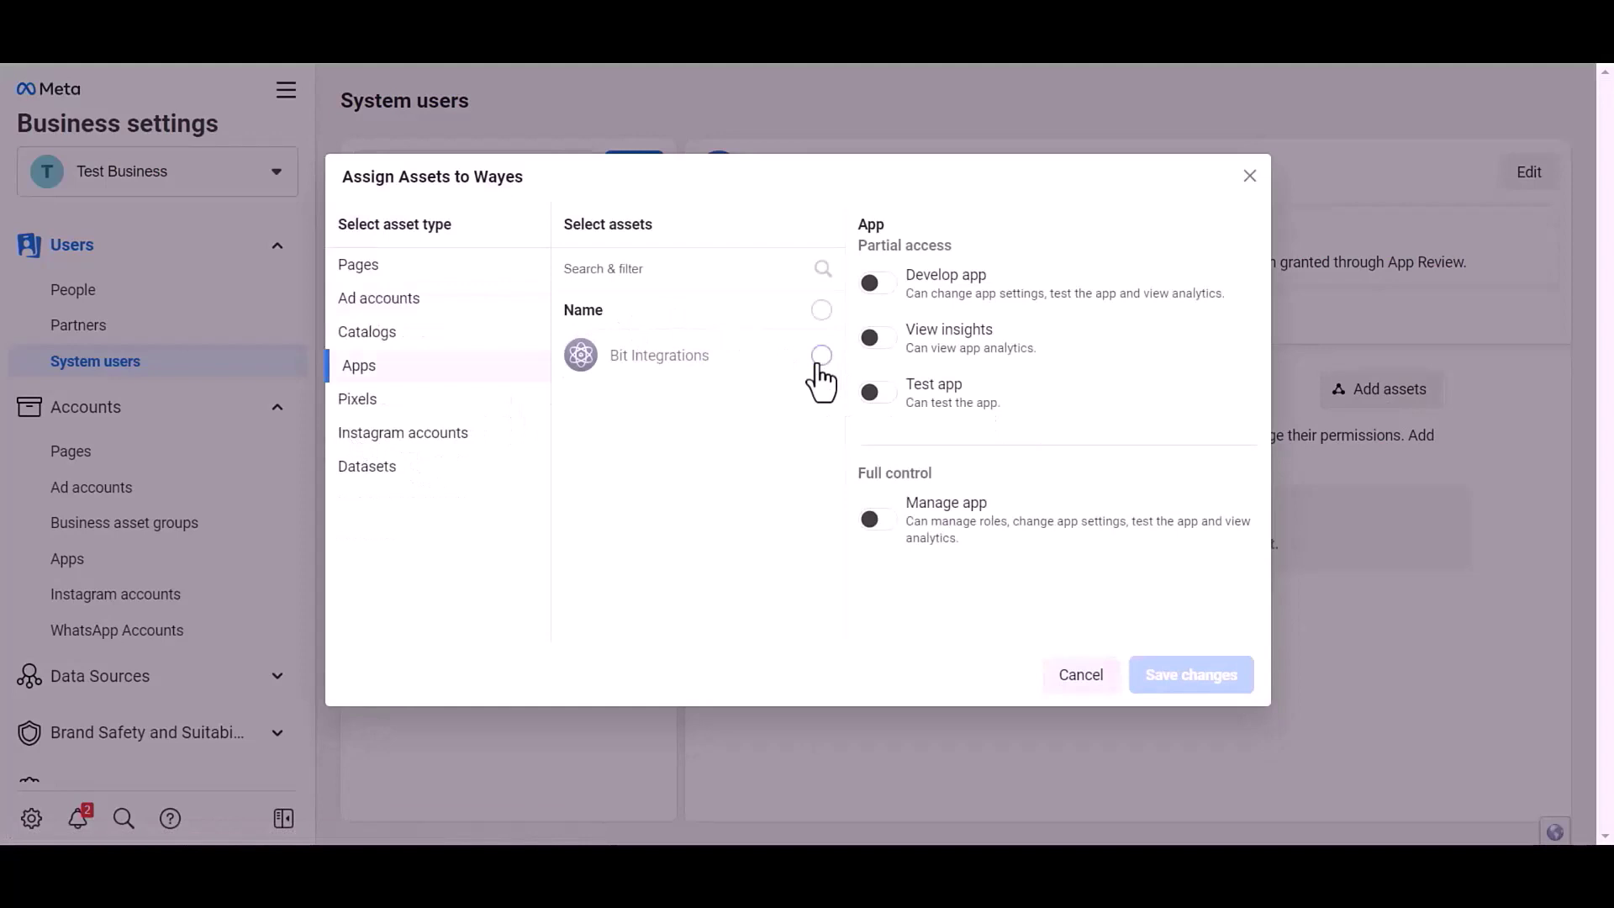
left_click(820, 360)
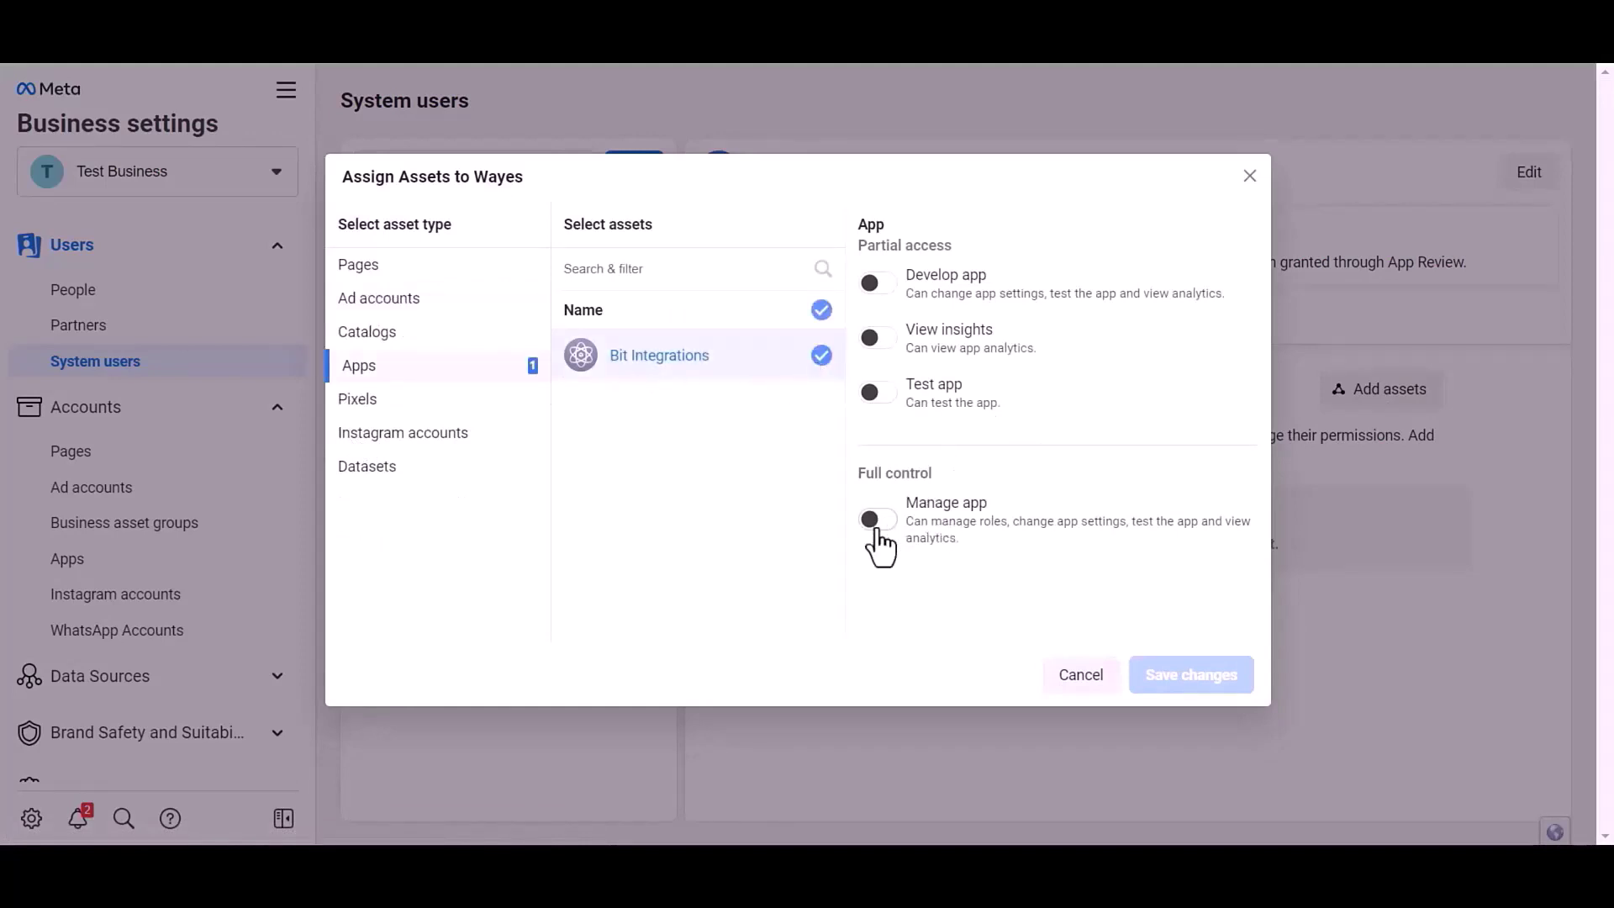
left_click(877, 521)
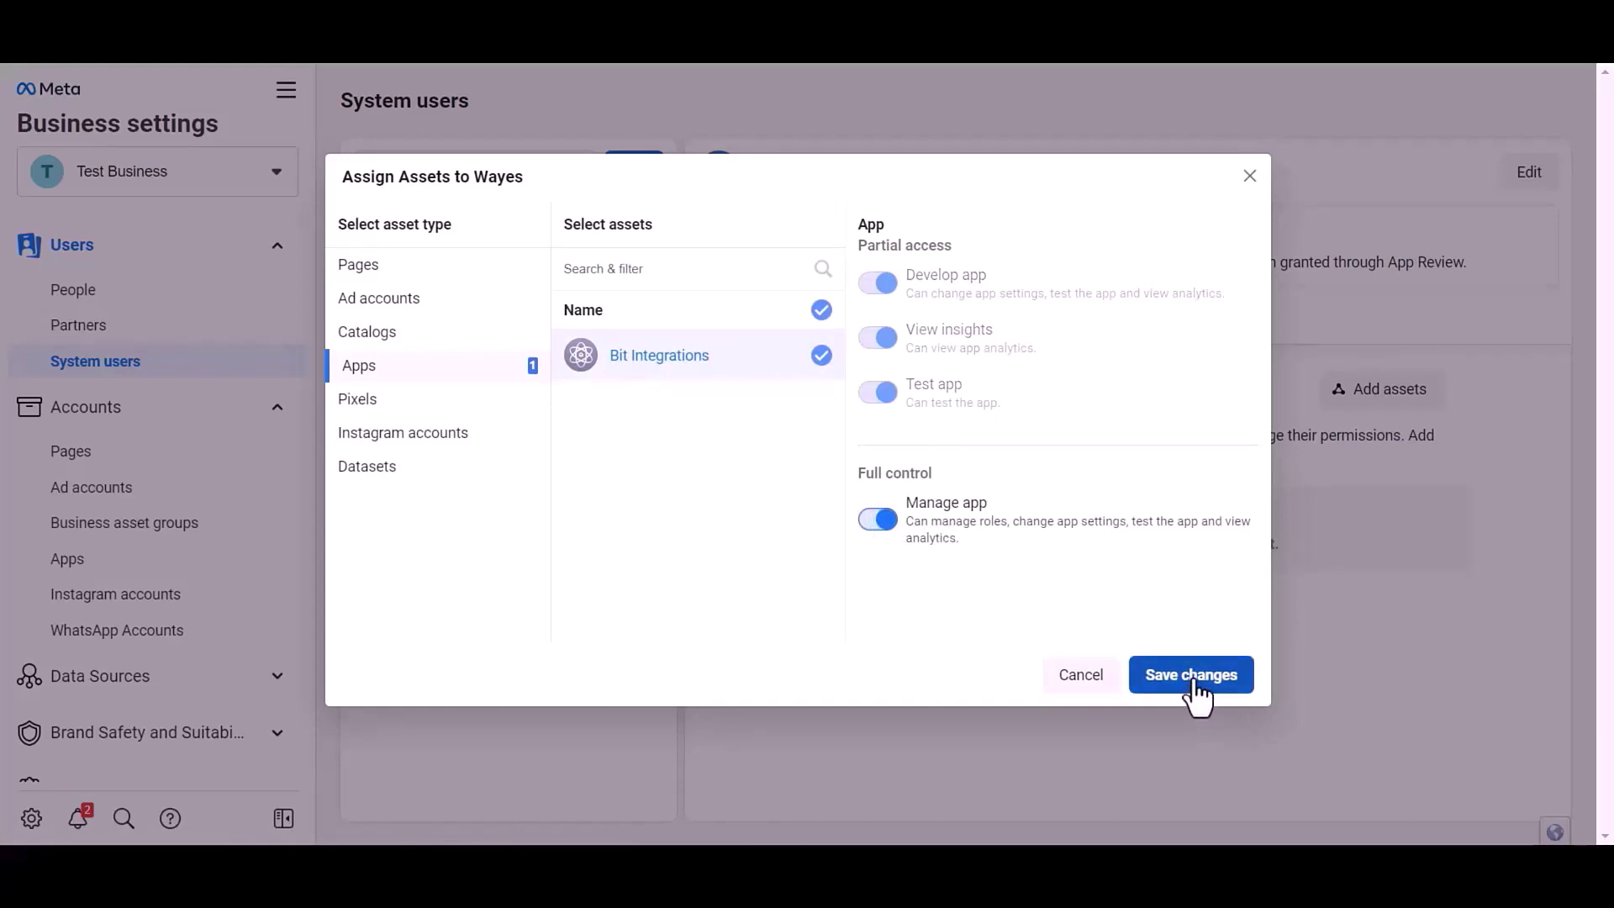
left_click(1195, 683)
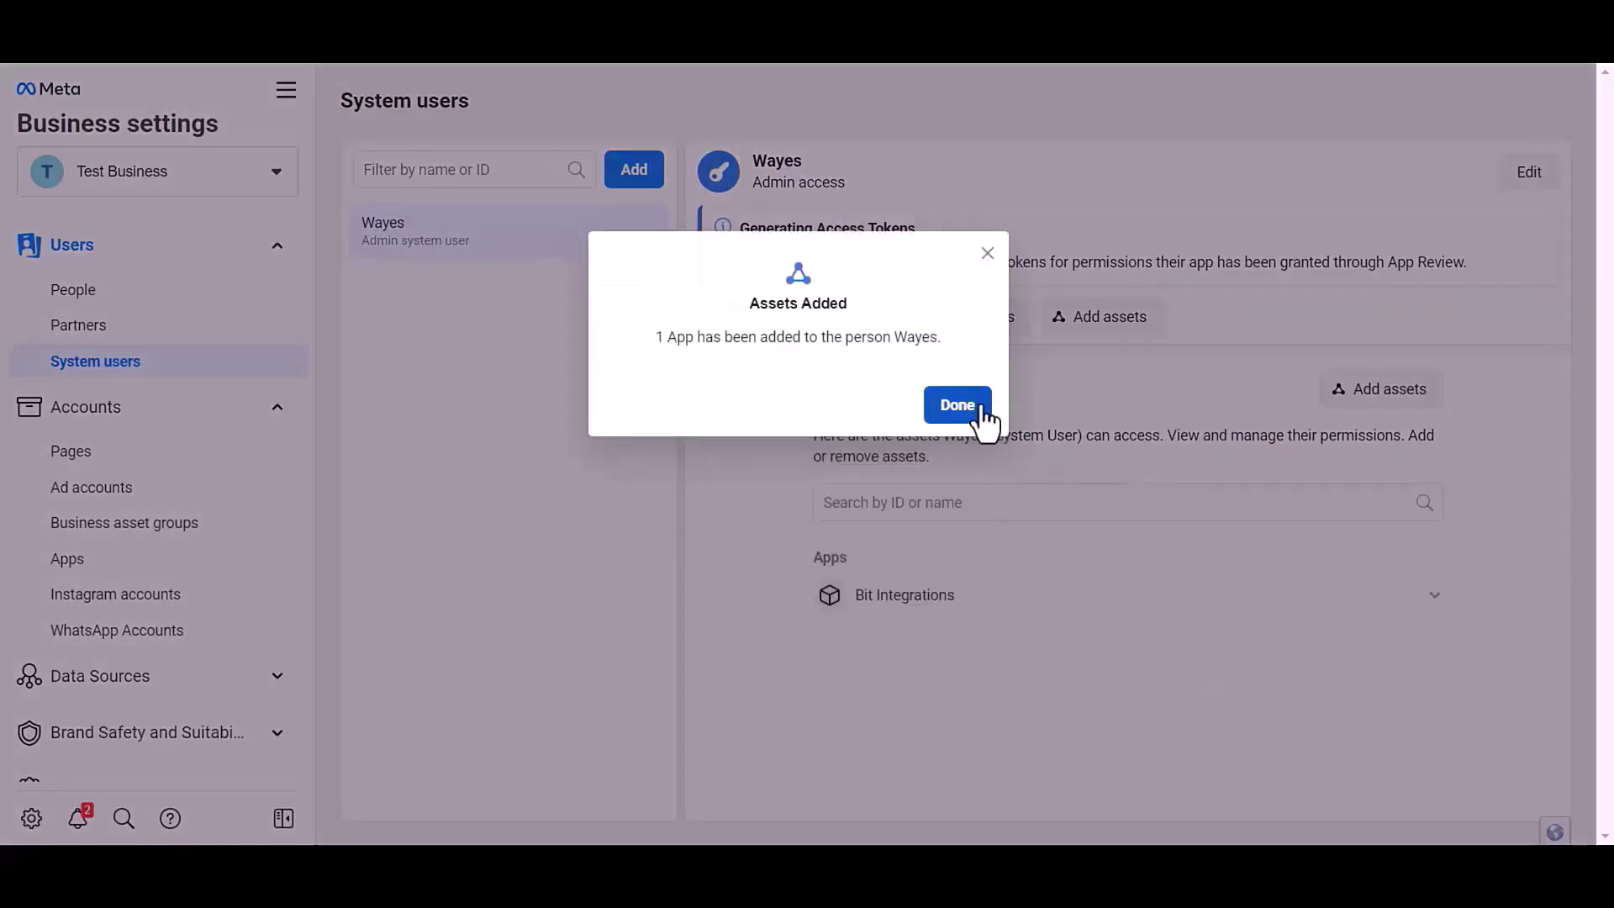
left_click(979, 408)
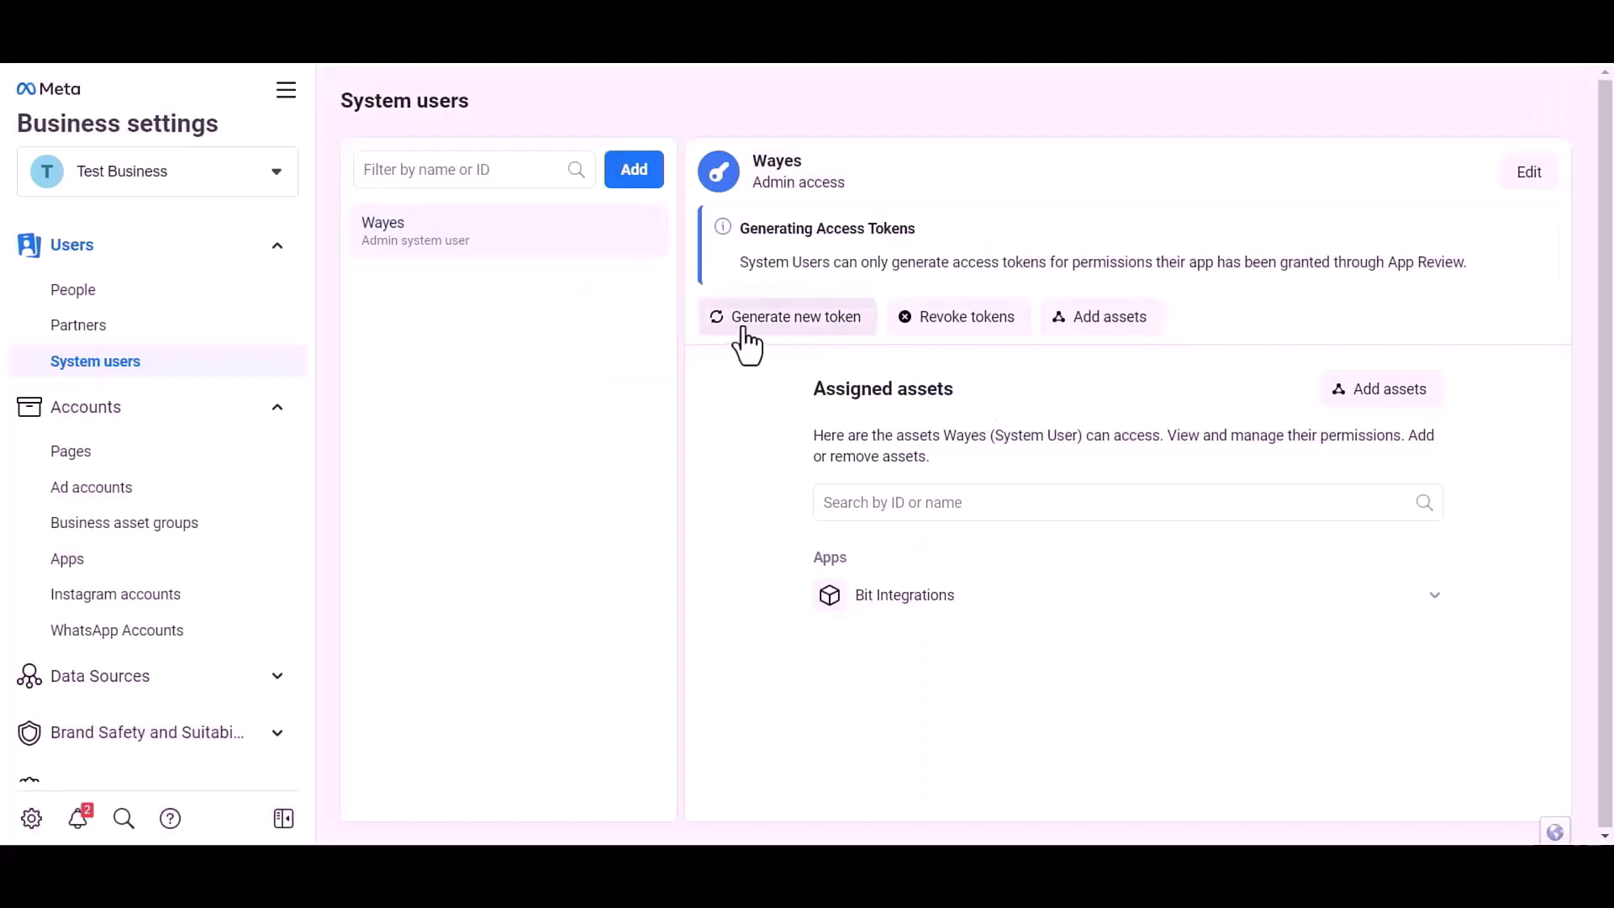
- Start a token for the Bit Integrations app and set its expiration to Never
left_click(786, 345)
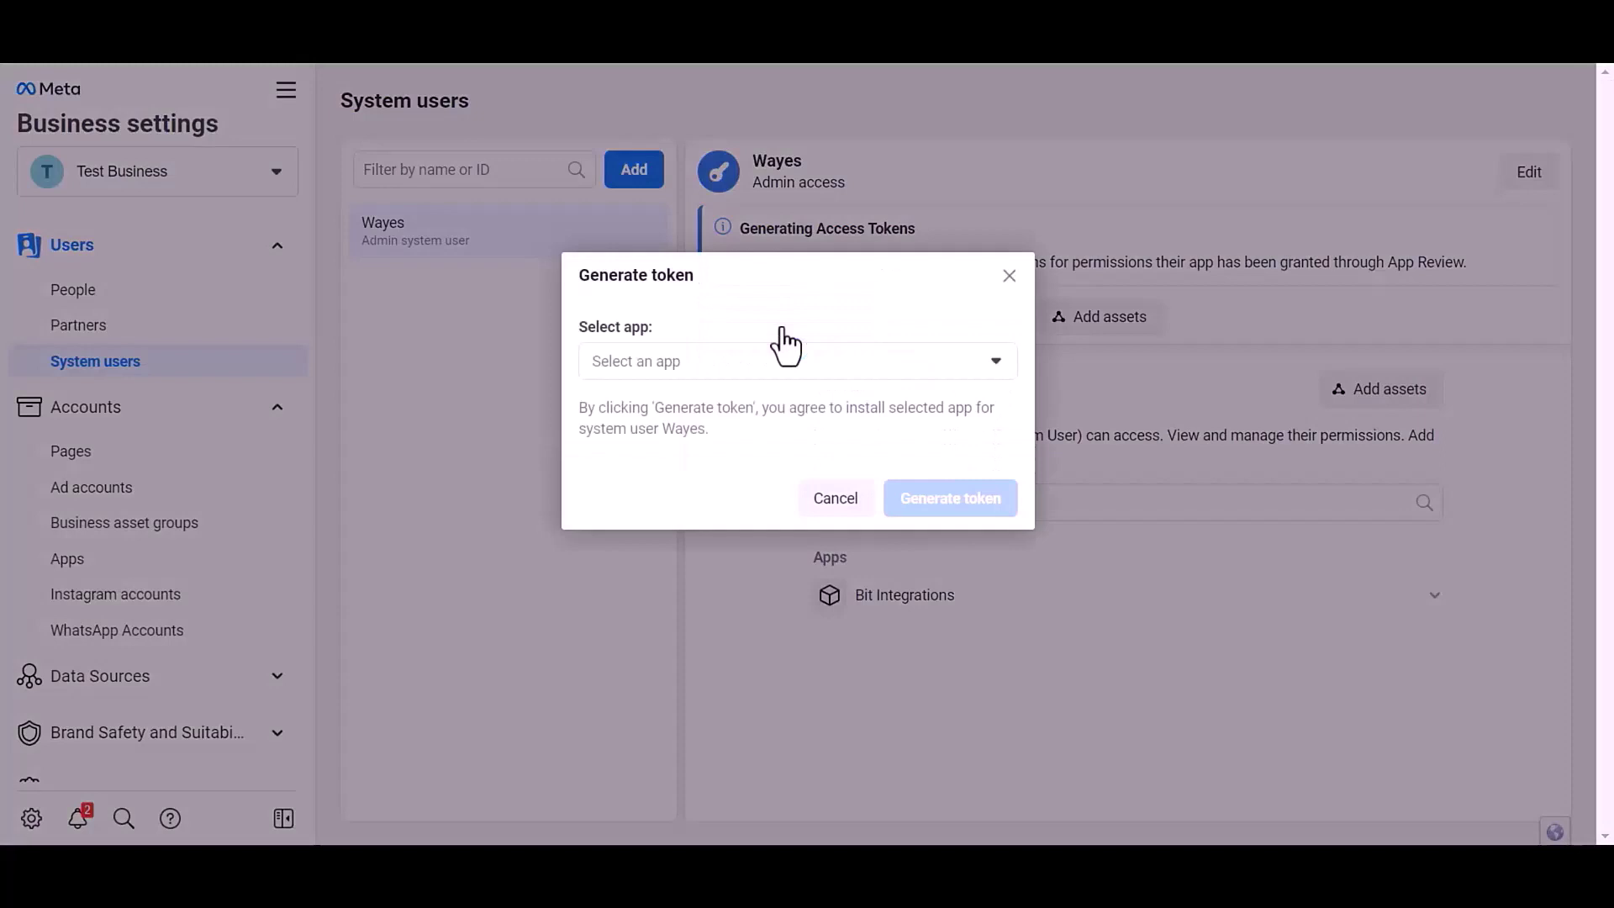
left_click(699, 367)
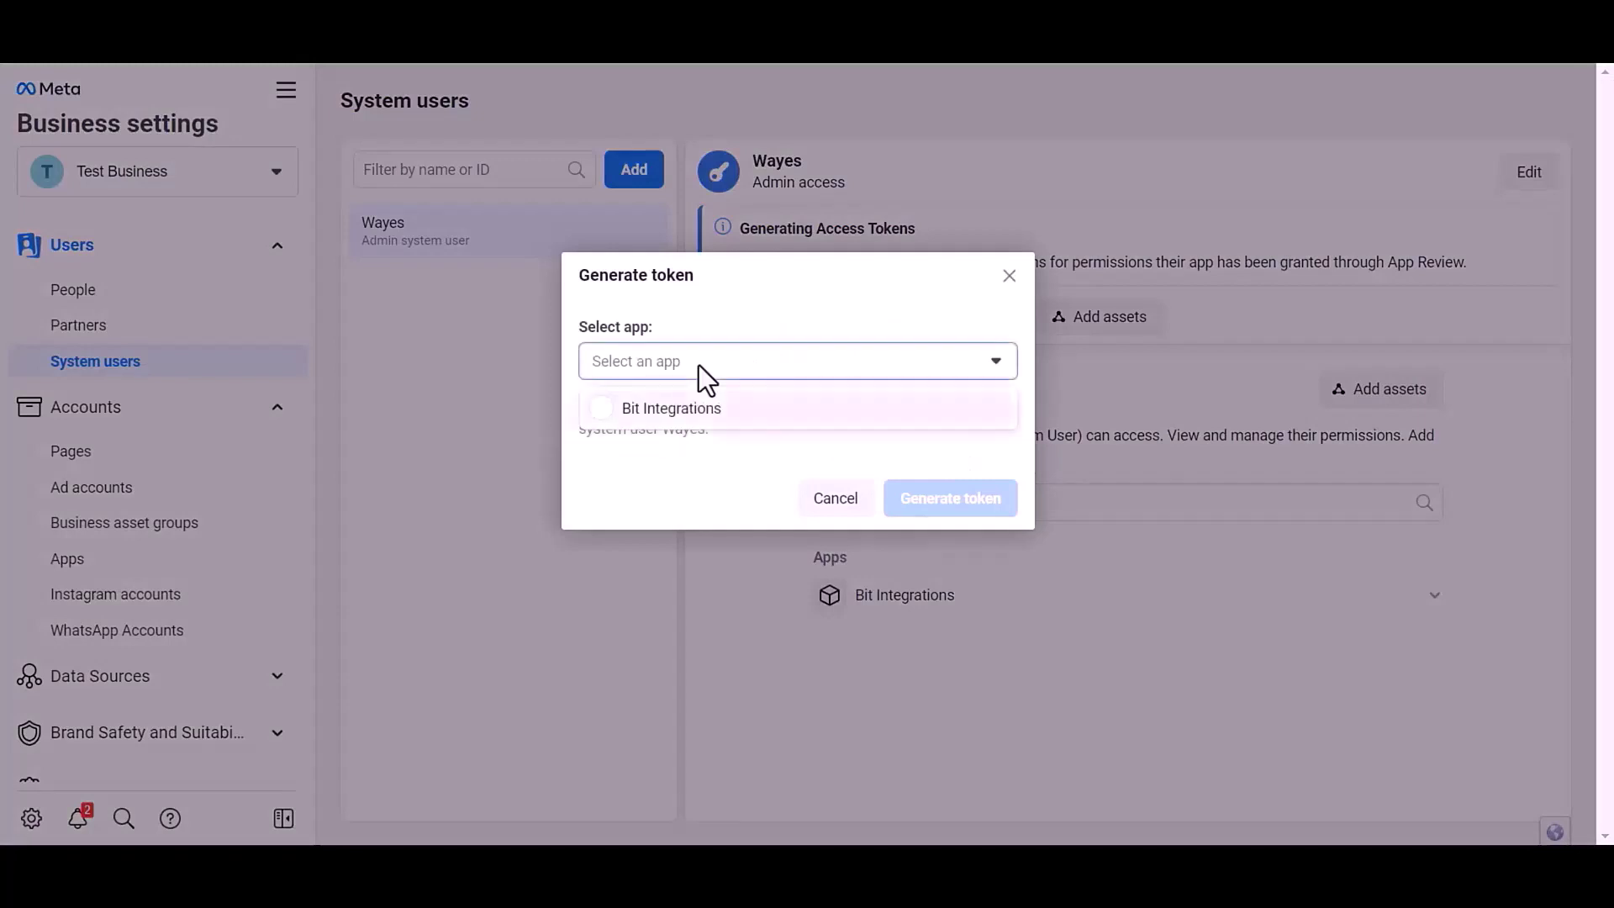
left_click(689, 412)
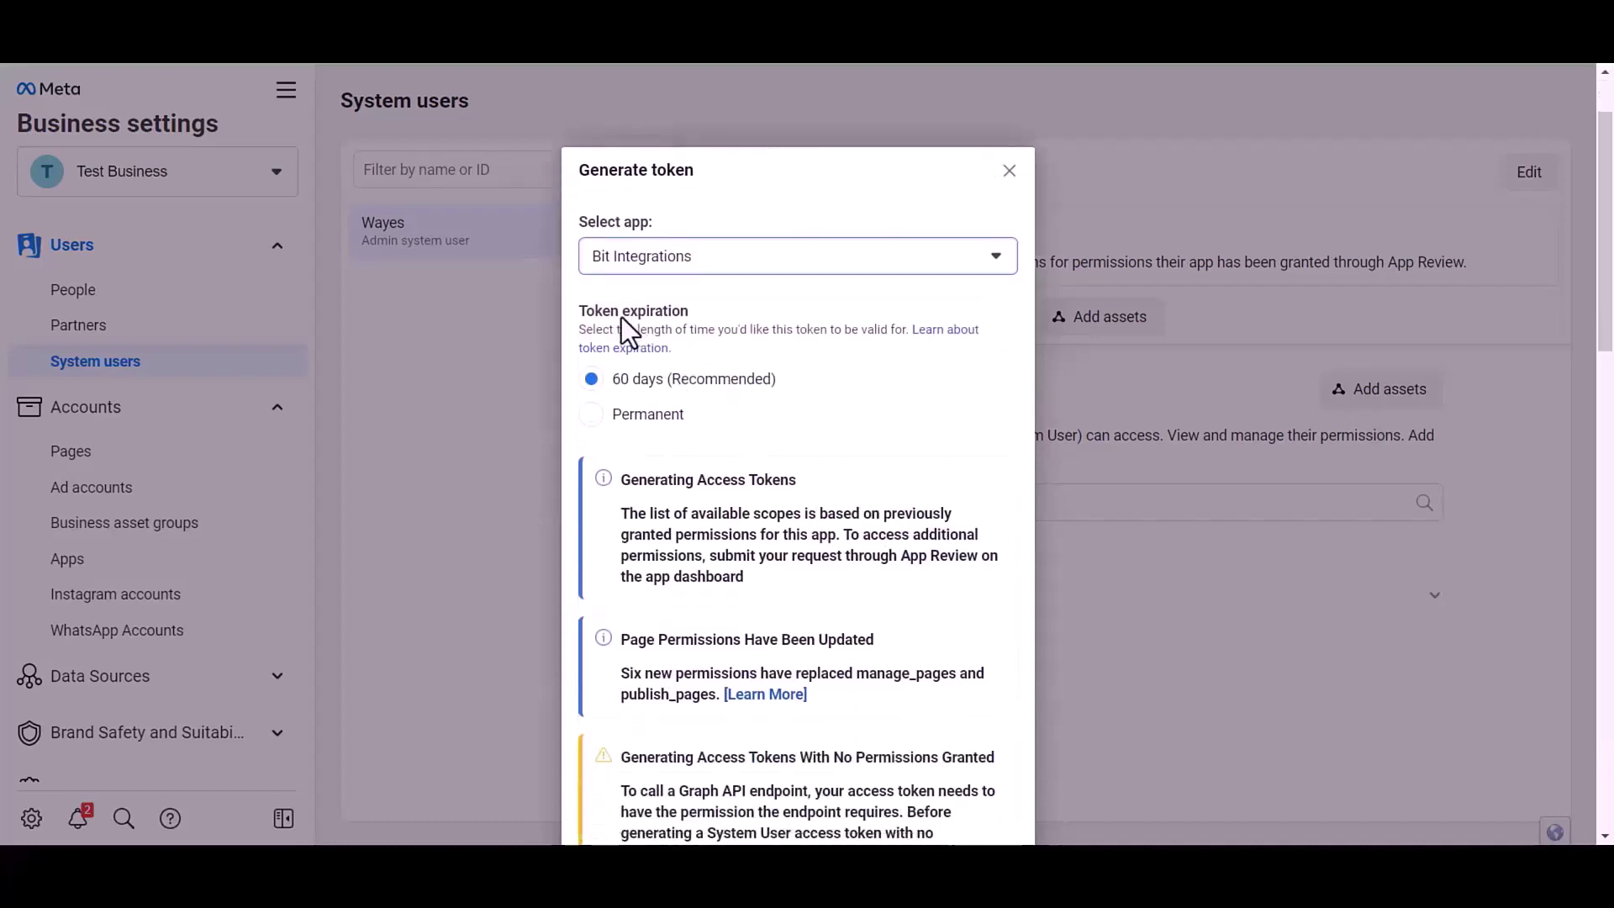
left_click_drag(575, 306, 686, 307)
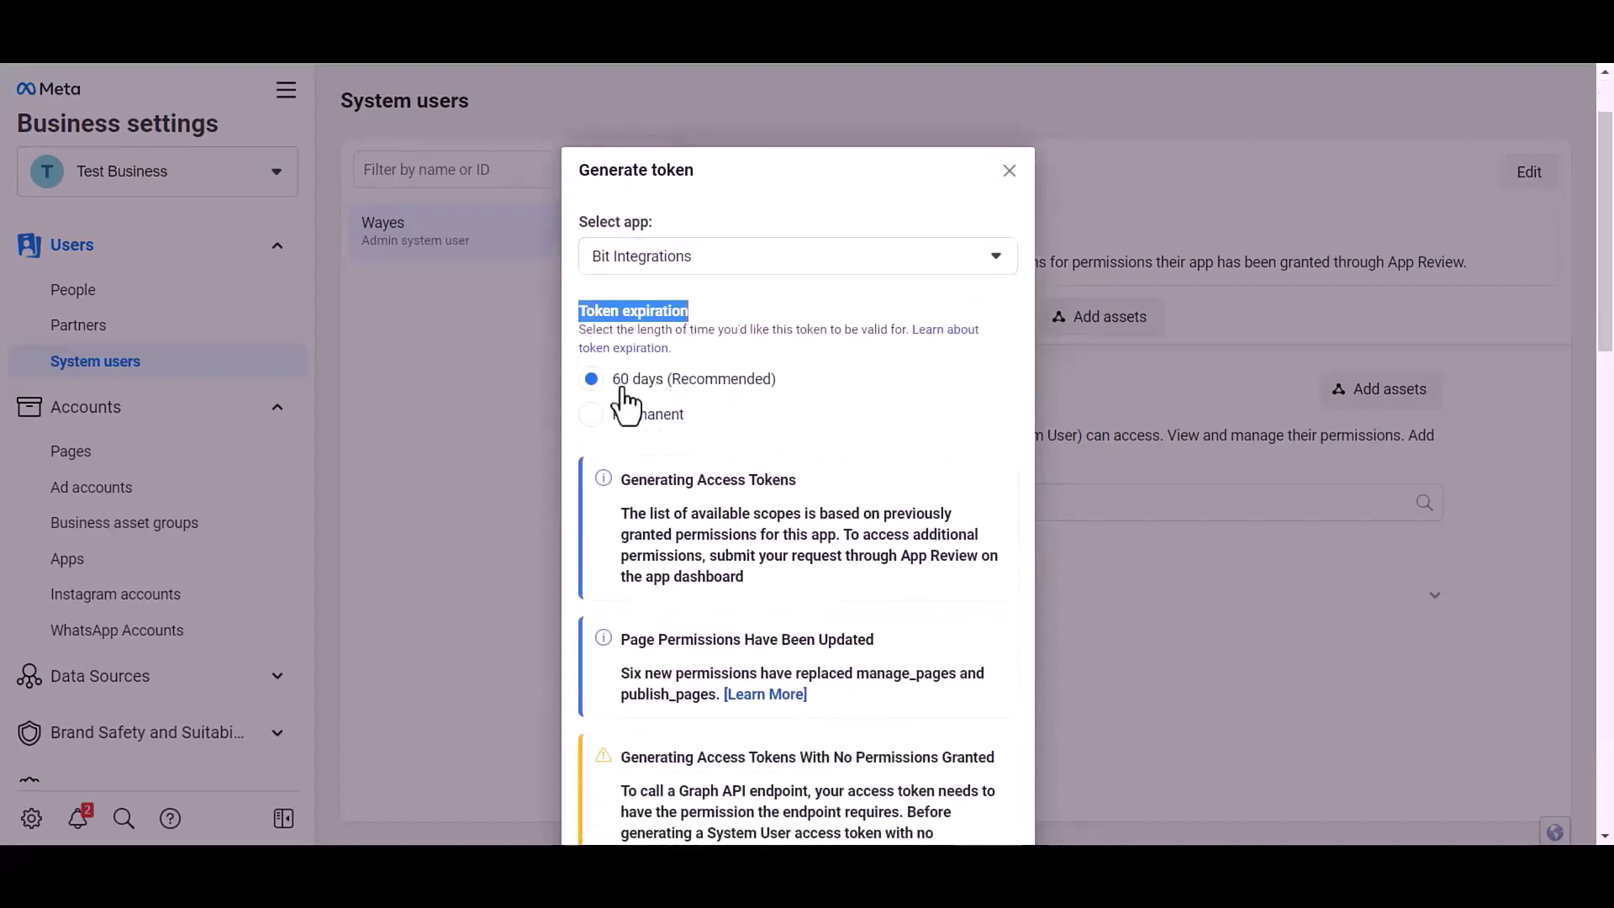
left_click_drag(780, 383, 620, 389)
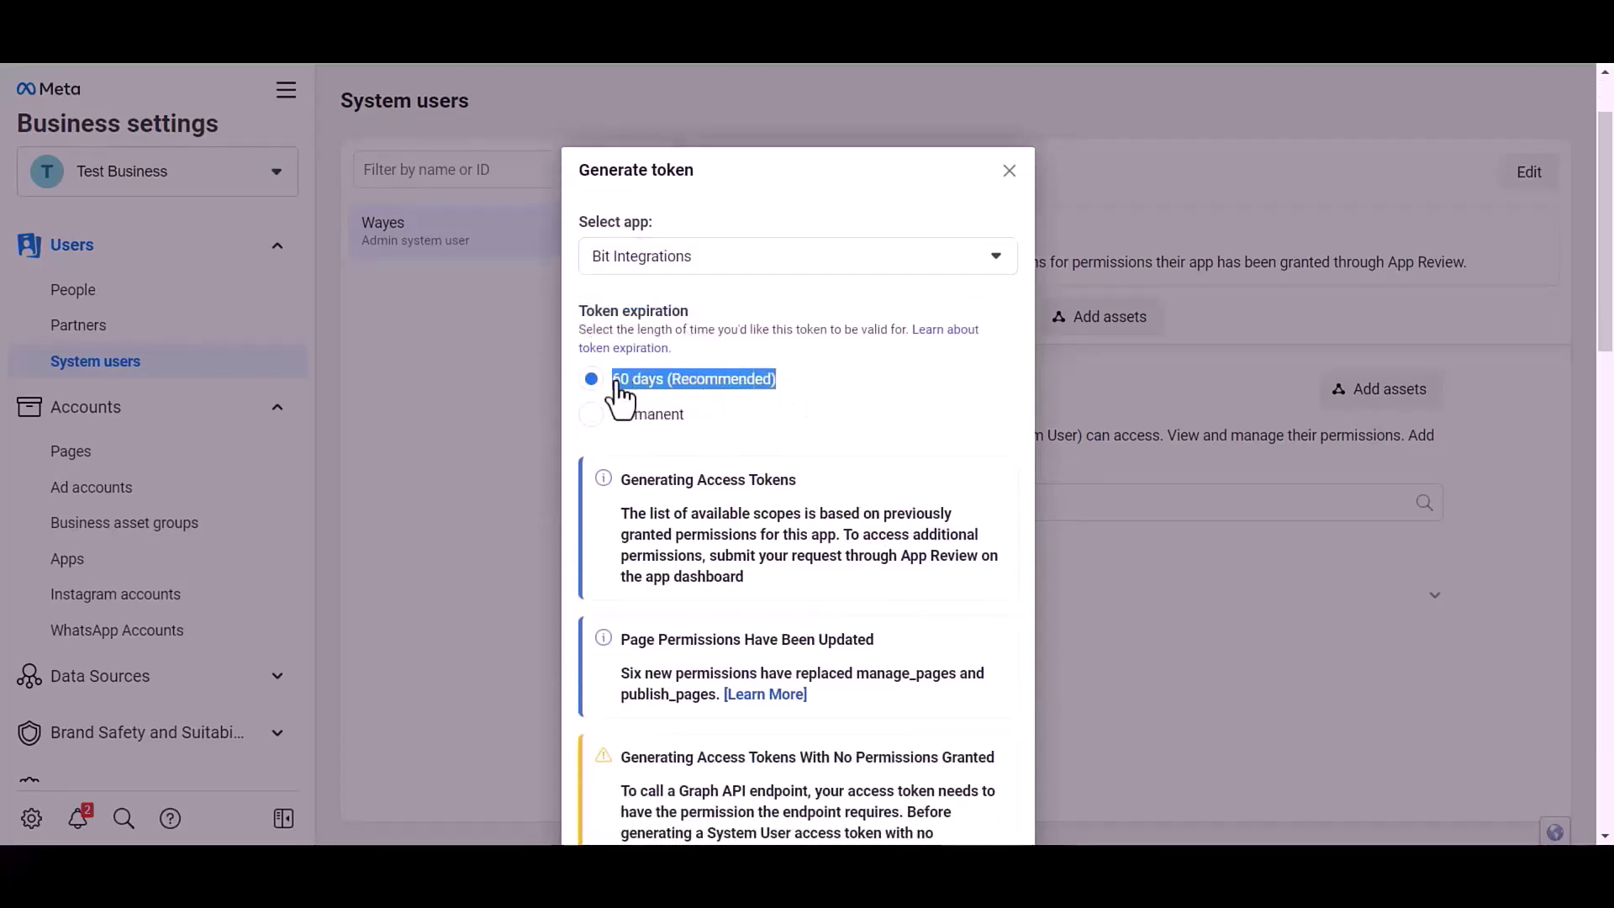
left_click(591, 415)
- Grant the whatsapp_business_messaging and whatsapp_business_management permissions
scroll(777, 340, "down", 6)
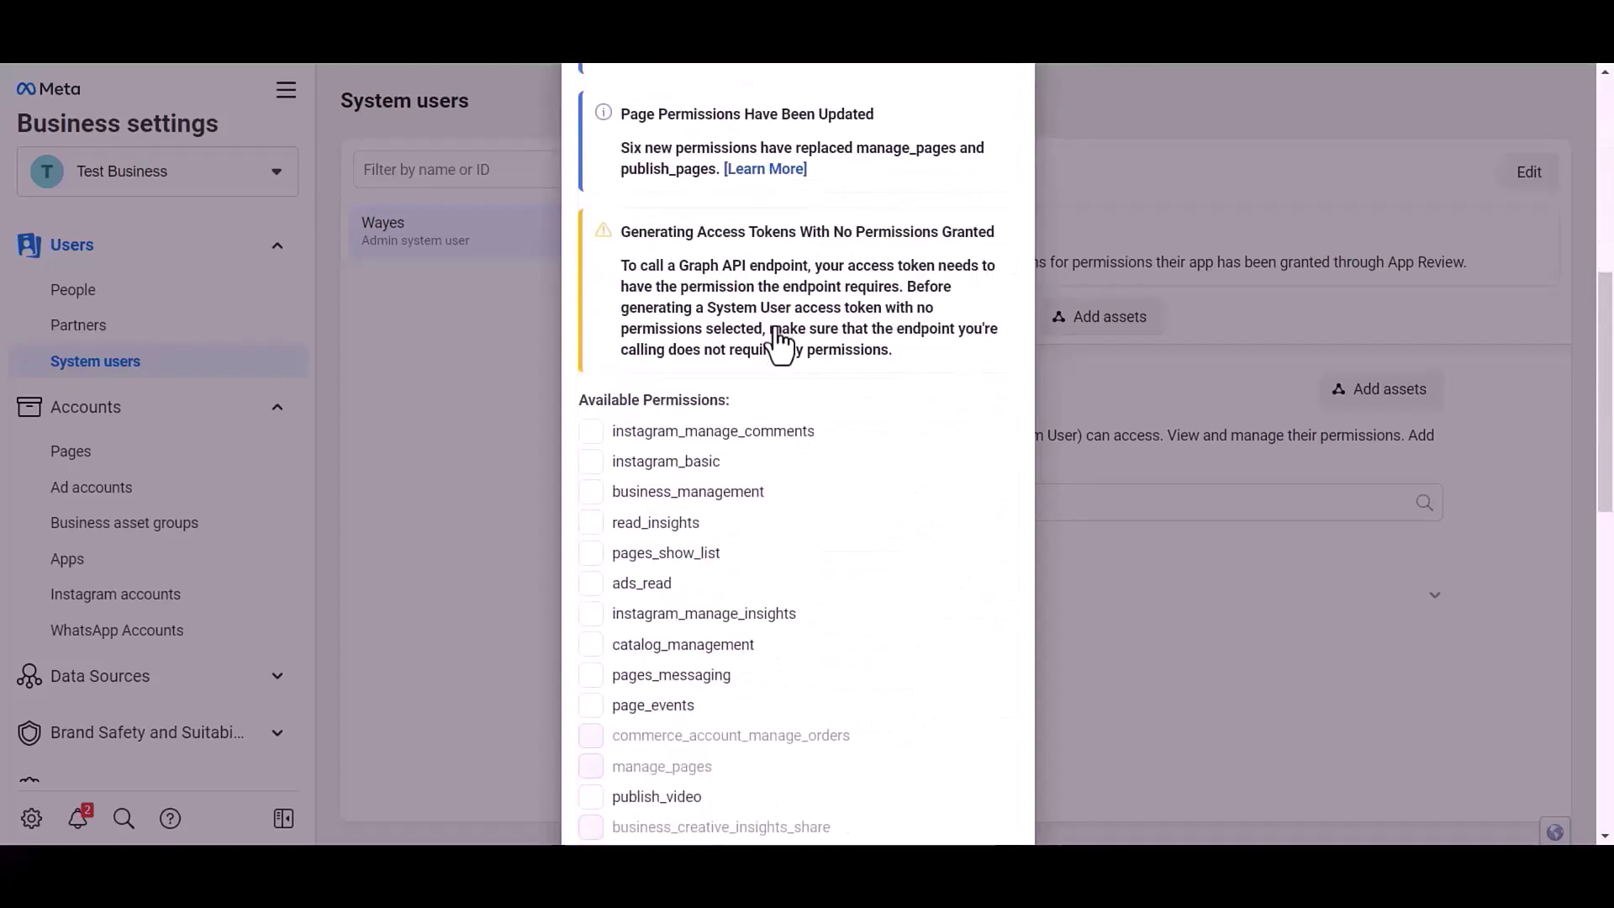
scroll(780, 340, "down", 3)
left_click_drag(582, 190, 744, 192)
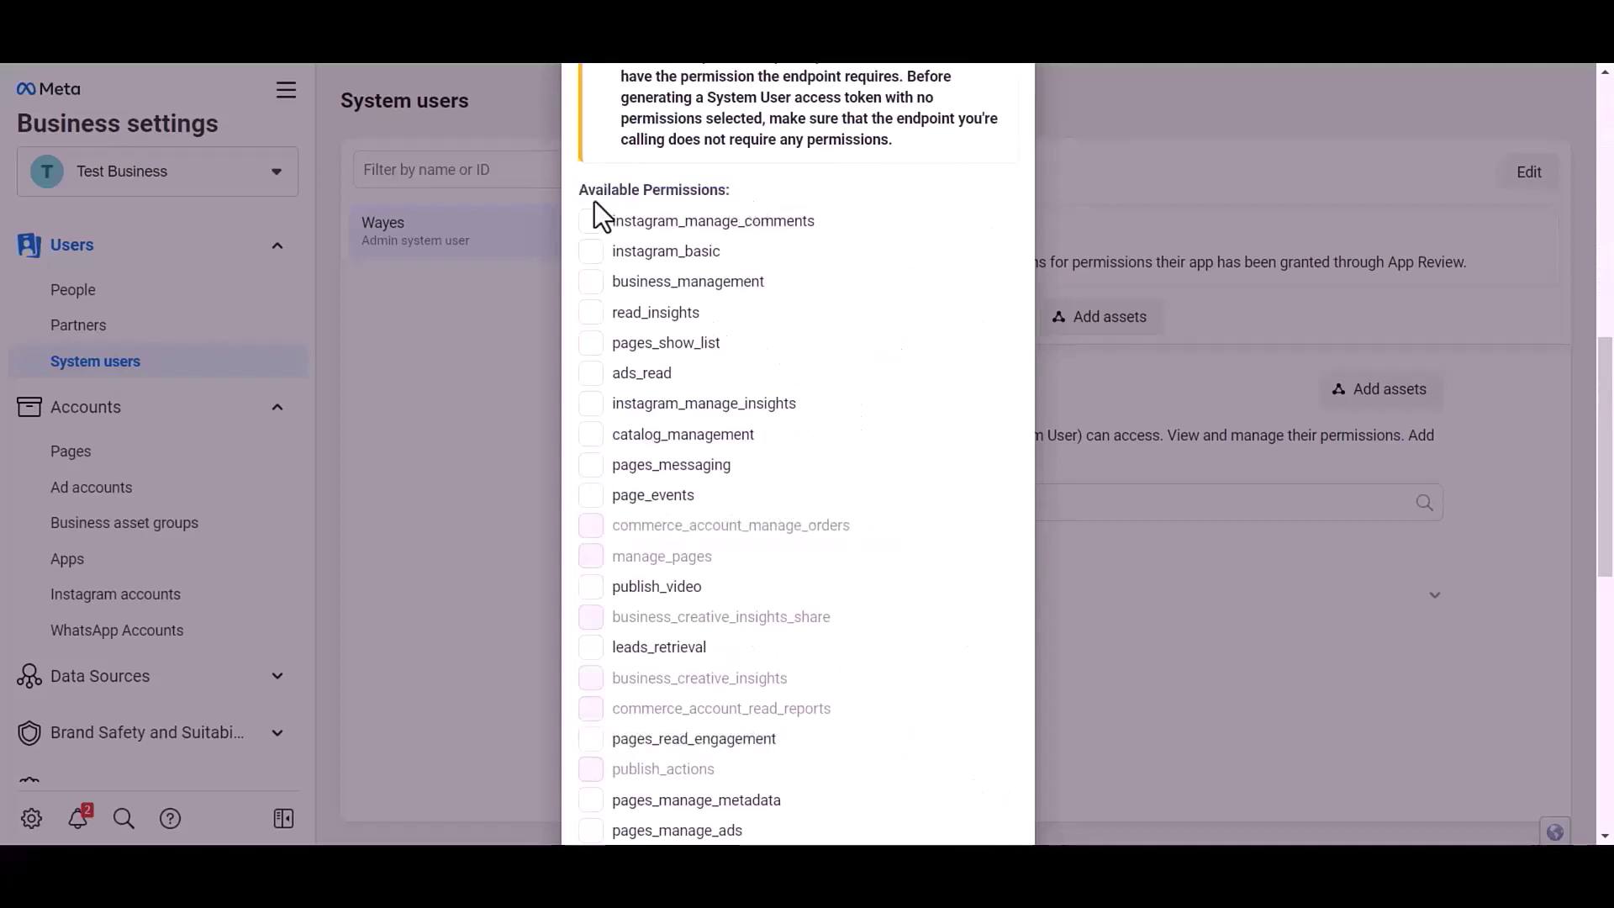
left_click_drag(576, 188, 773, 174)
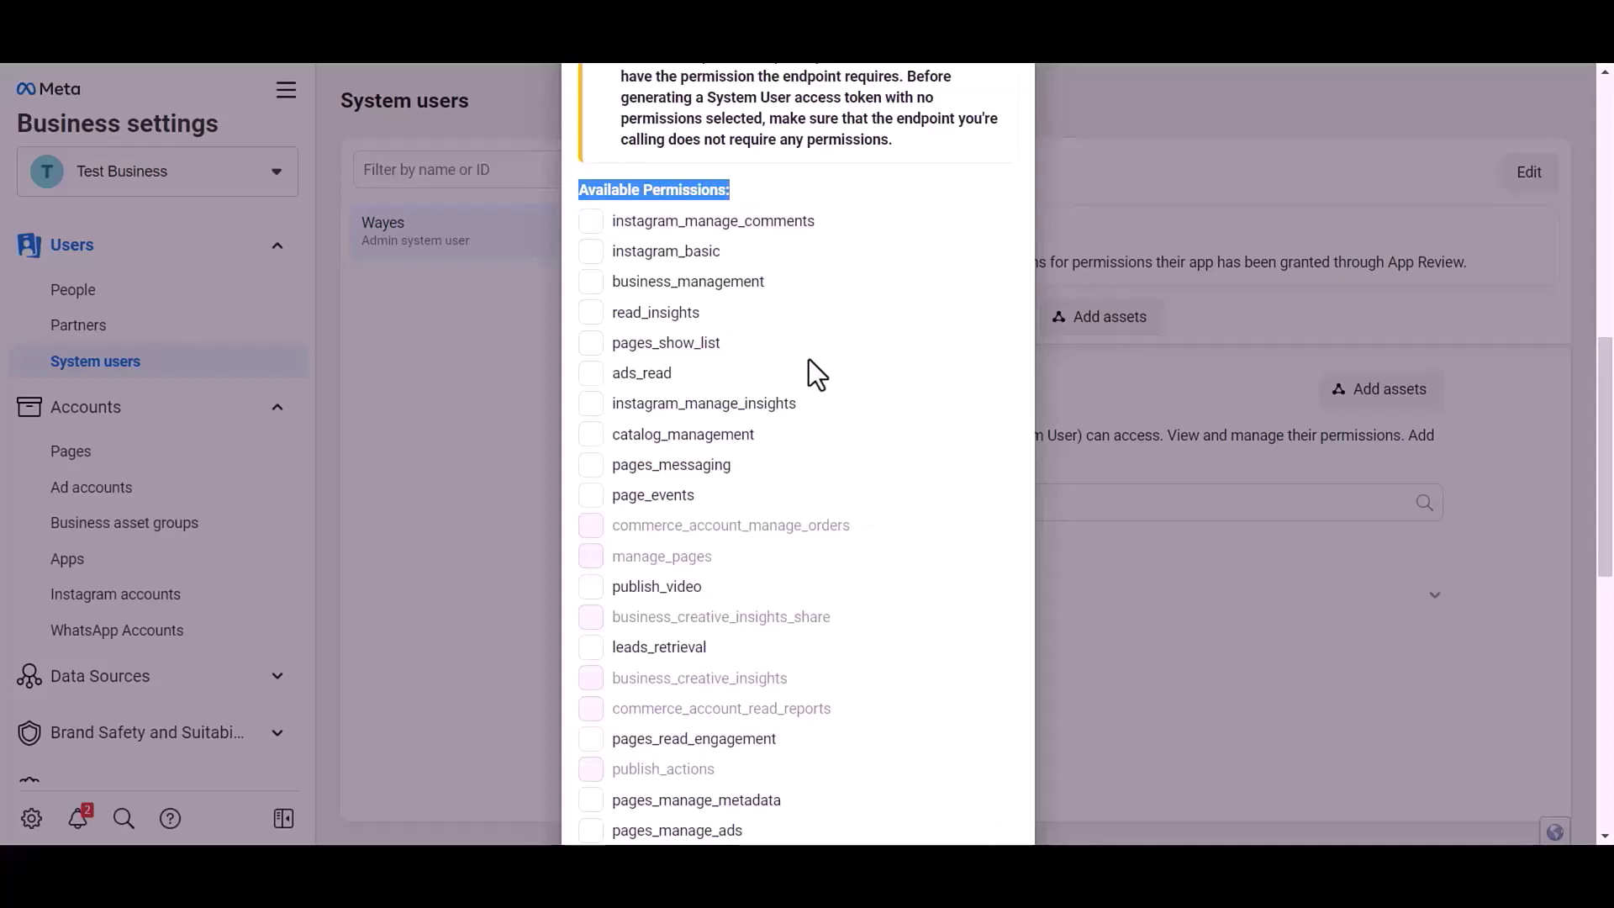
scroll(820, 403, "down", 3)
left_click(592, 576)
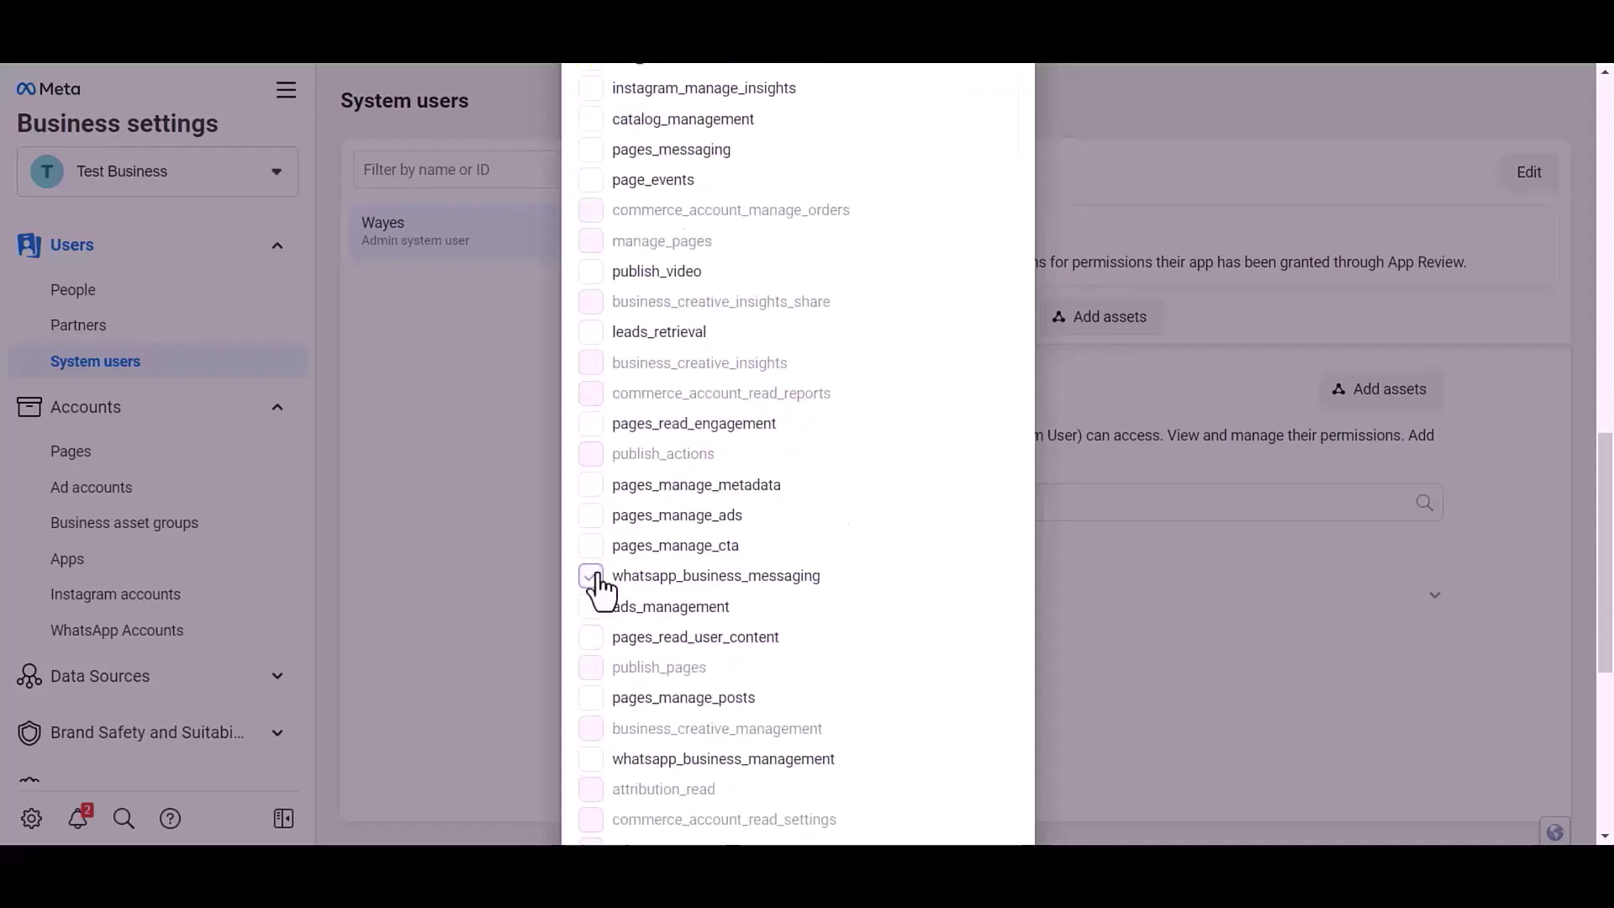
scroll(720, 576, "down", 2)
left_click(591, 655)
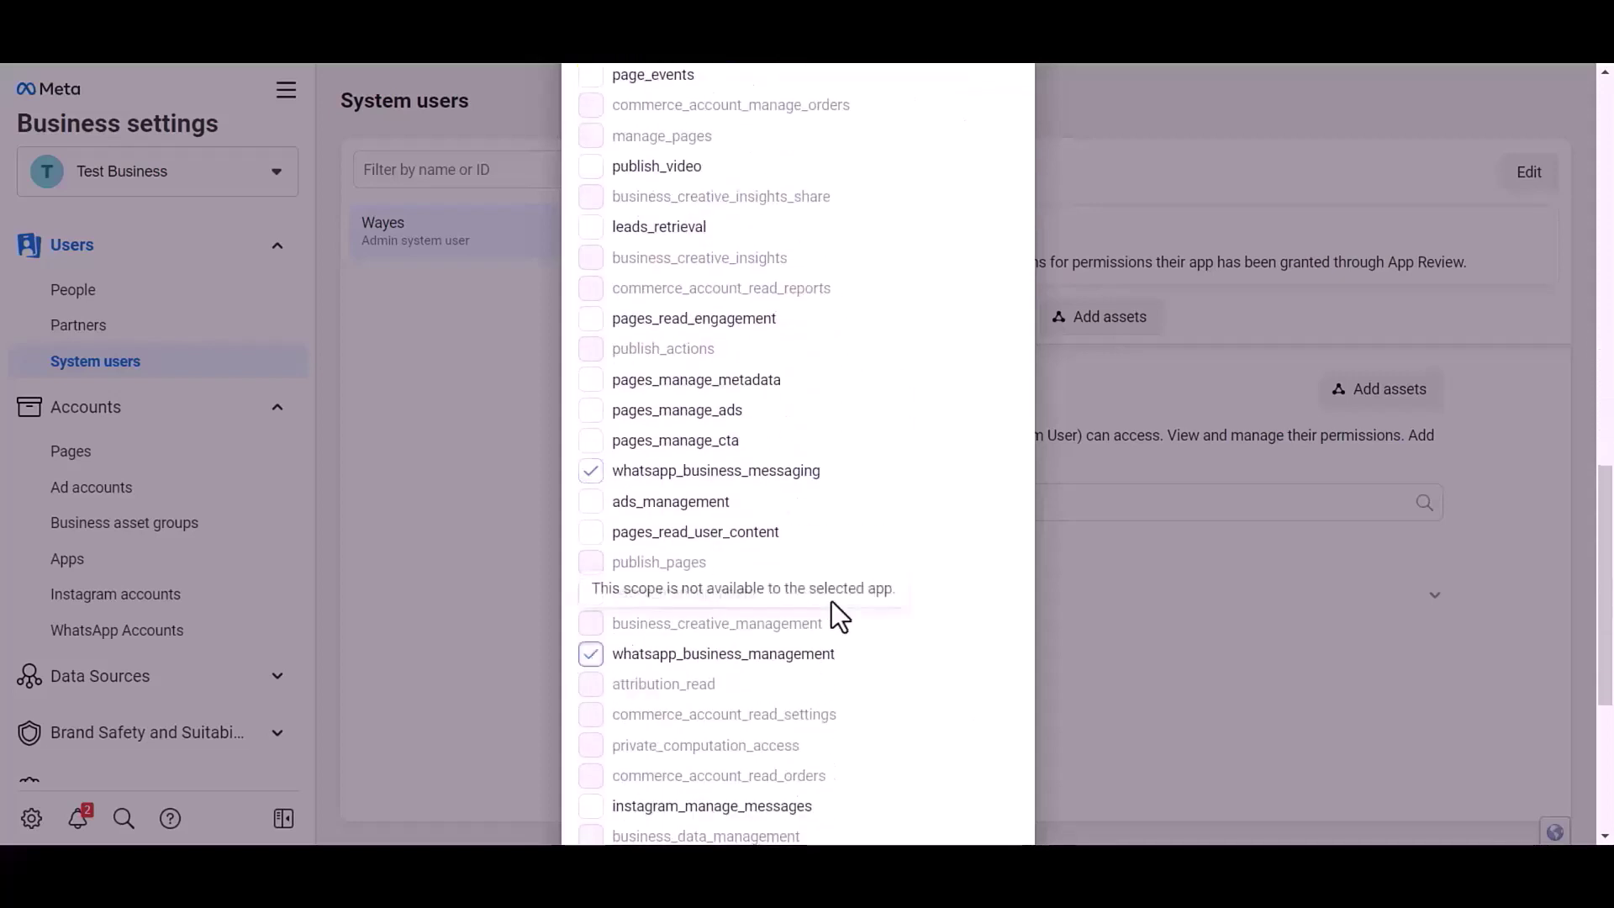
scroll(830, 602, "down", 5)
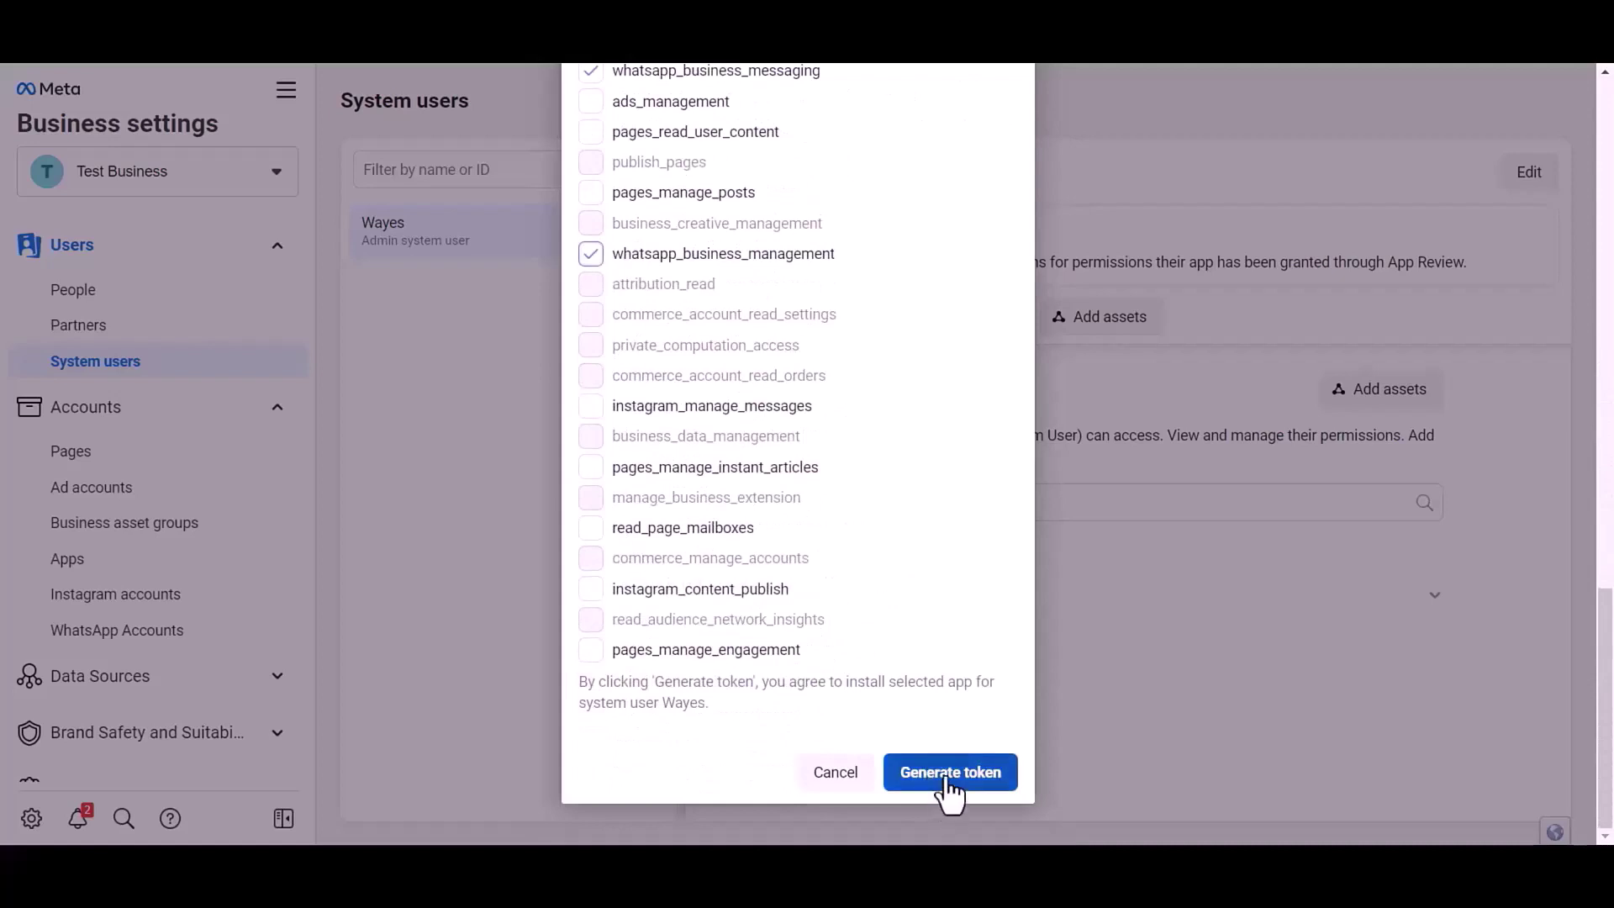
- Generate the token and paste it into the integration's Access Token field
left_click(950, 774)
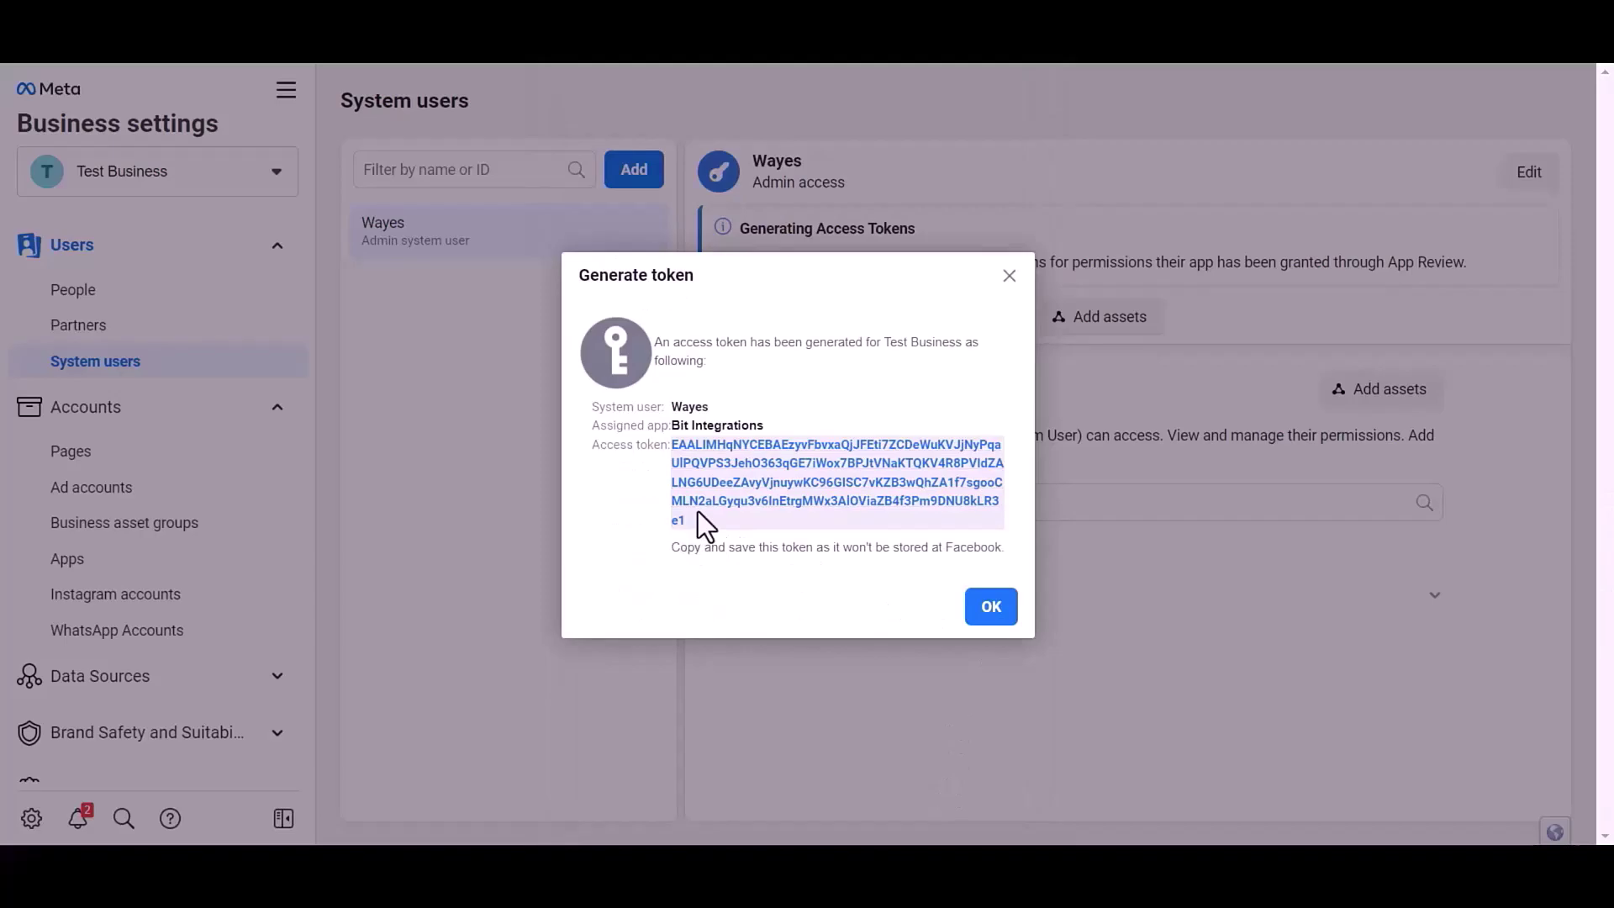
double_click(702, 517)
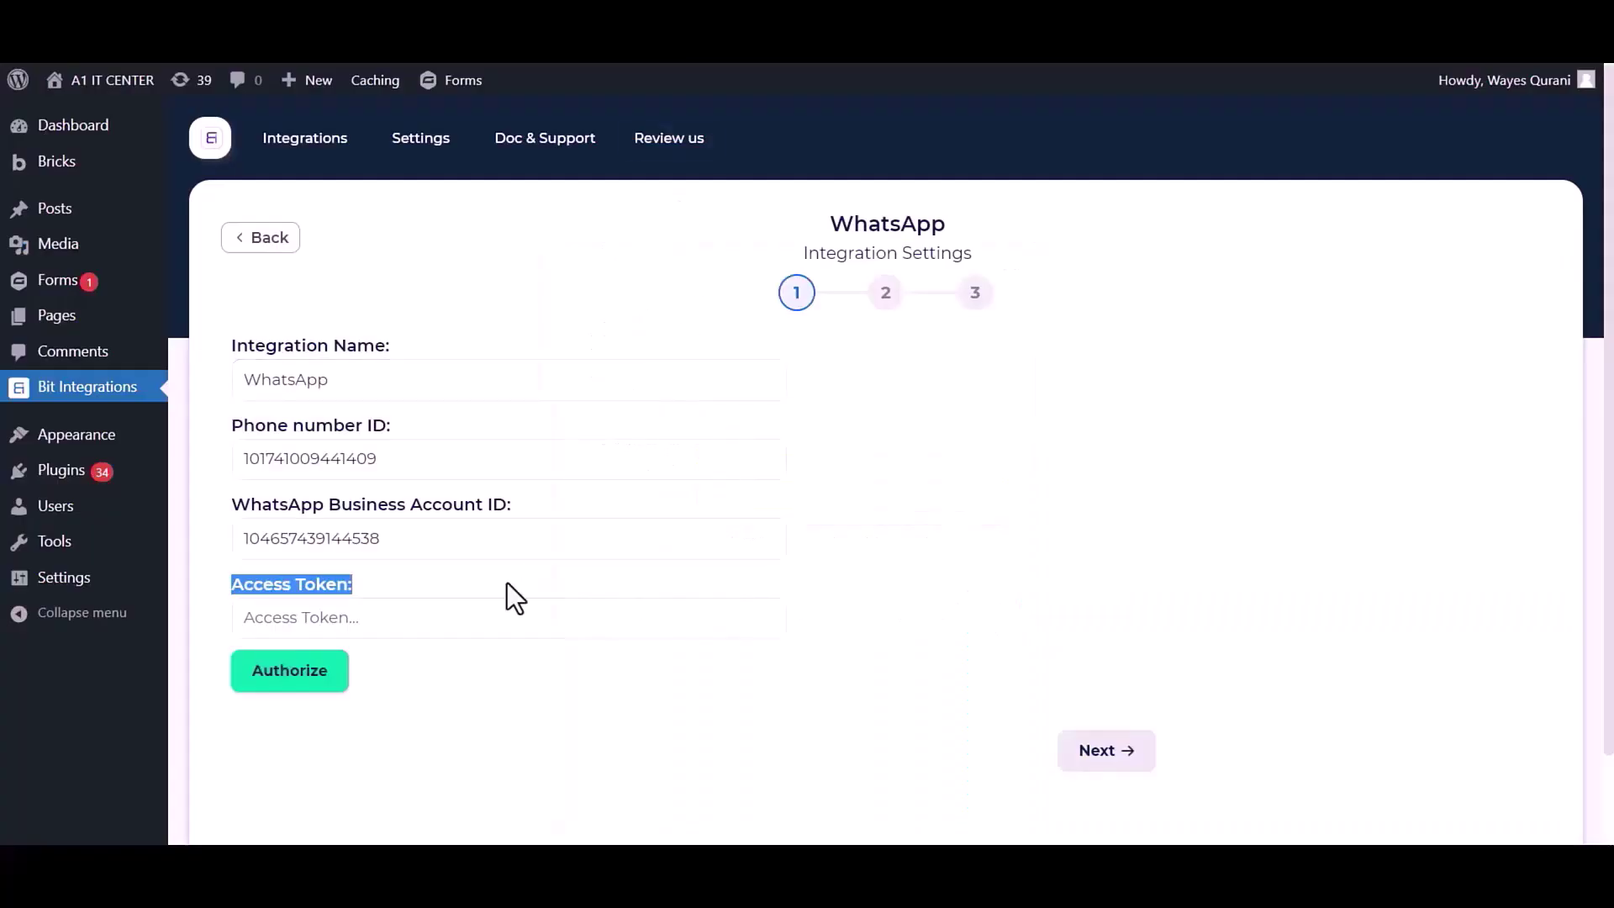
left_click(463, 626)
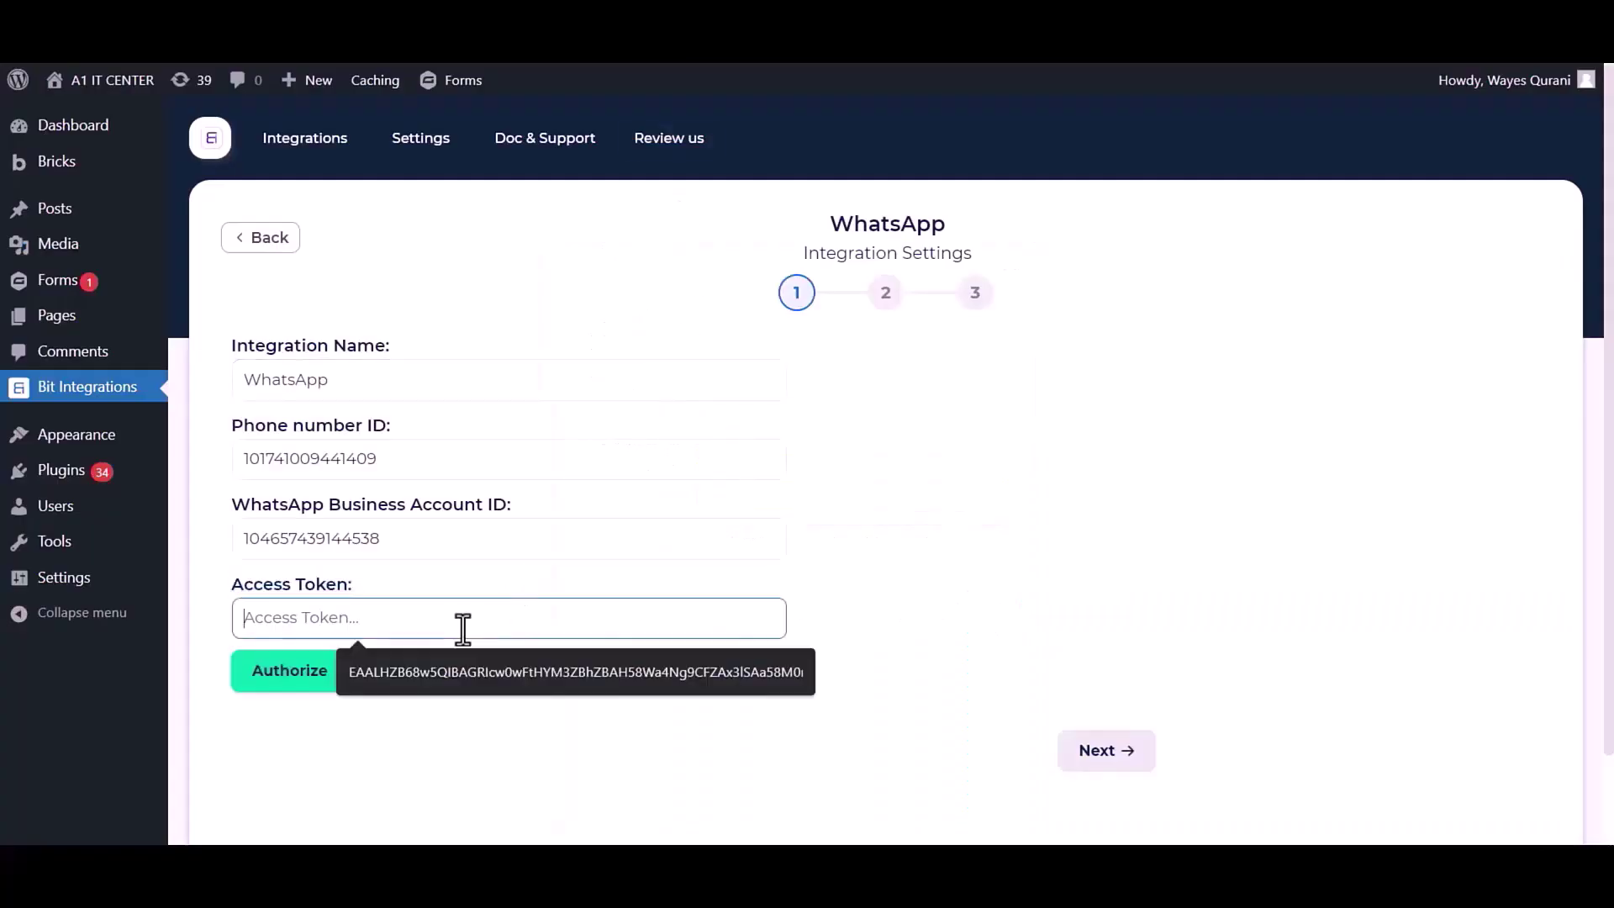
key("ctrl+v")
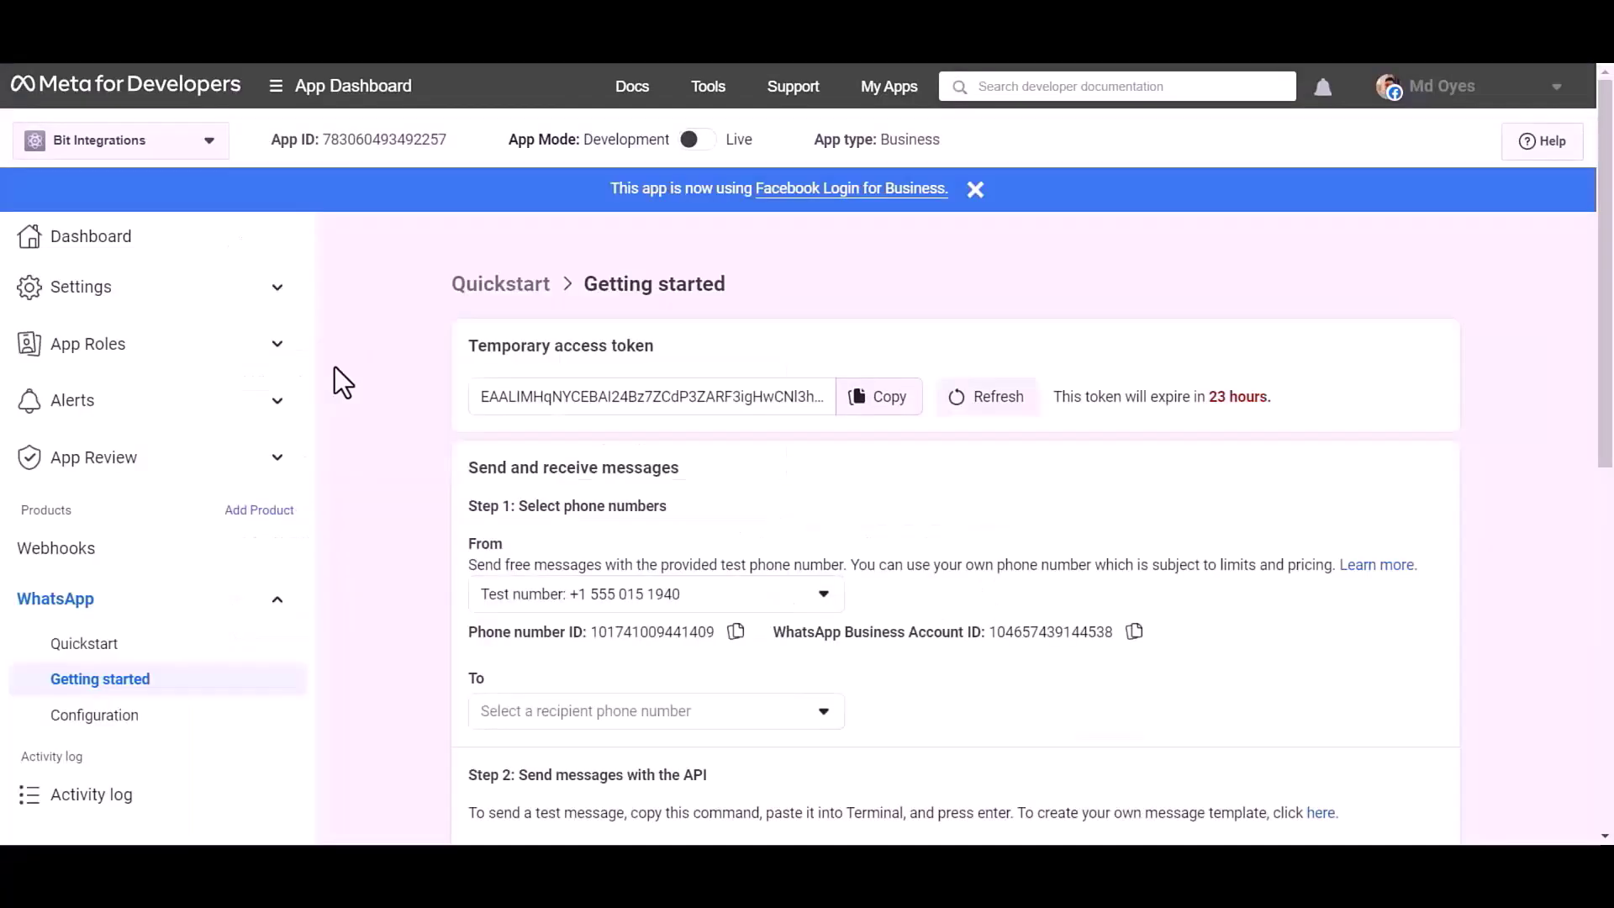
- Add a phone number with display name 'Bit Apps' and category Automotive, then continue
scroll(336, 366, "down", 10)
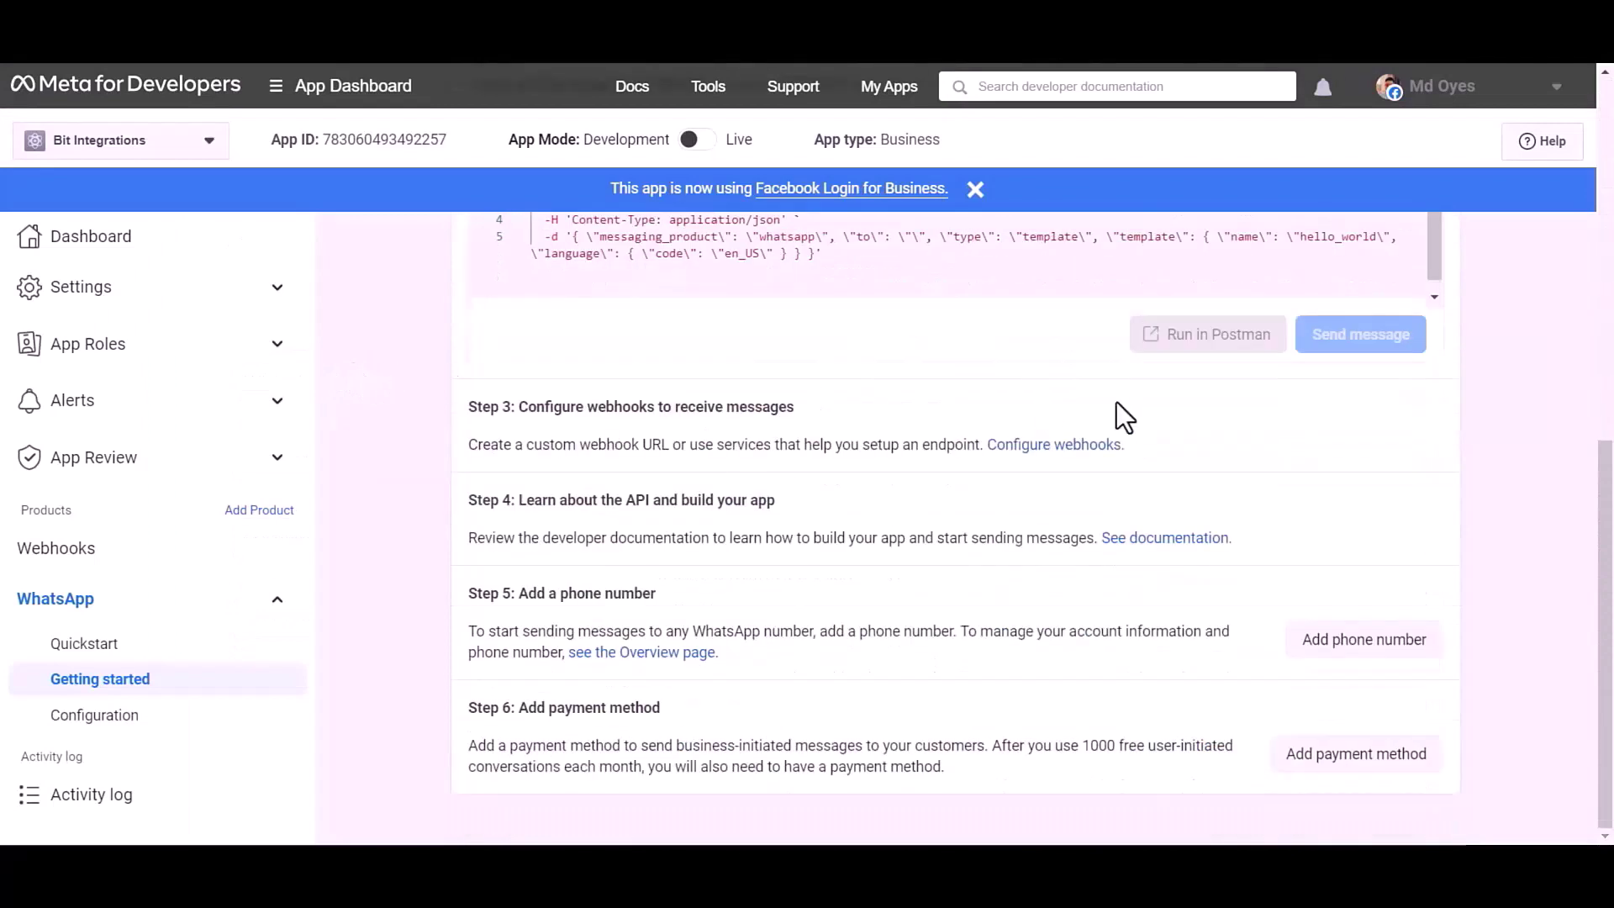
left_click(1357, 654)
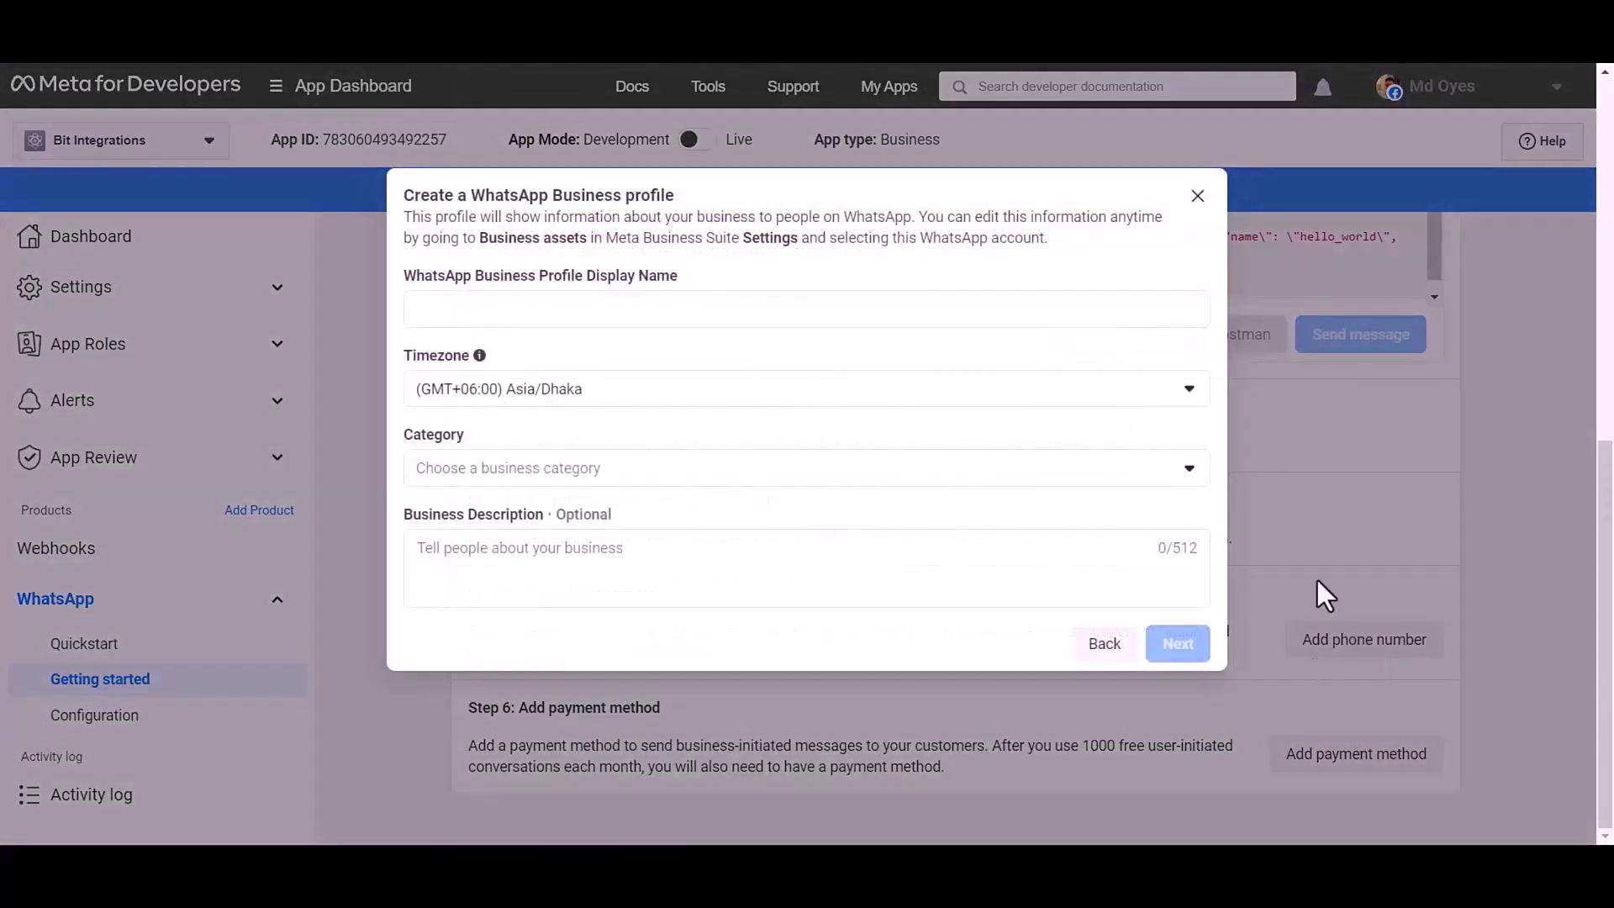
left_click(732, 311)
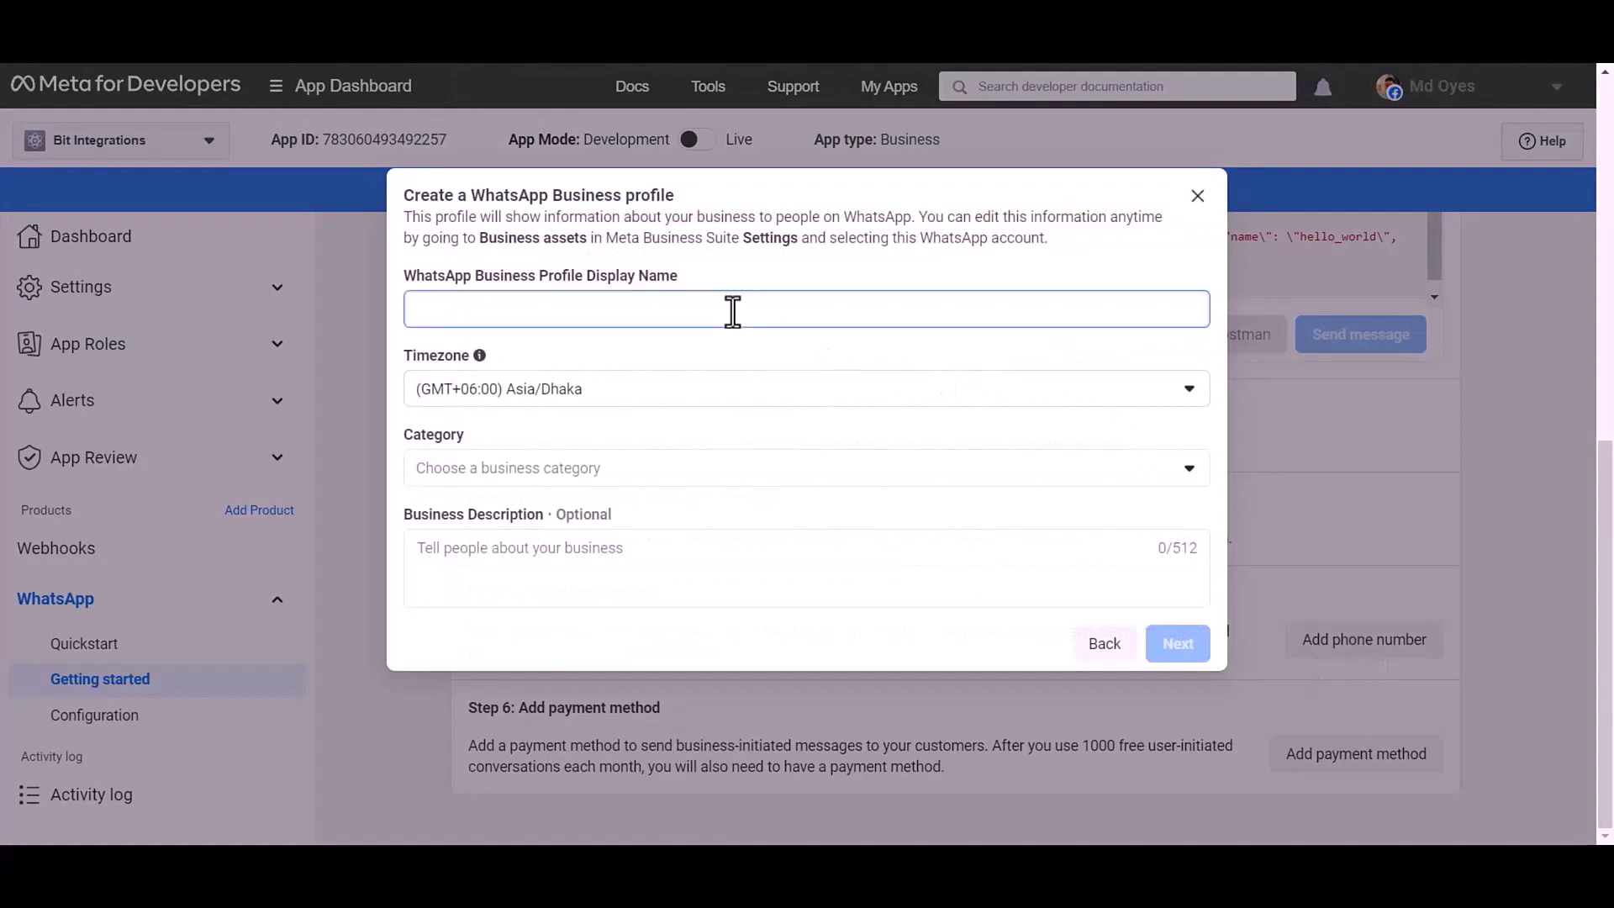
type("Bit Apps")
left_click(542, 475)
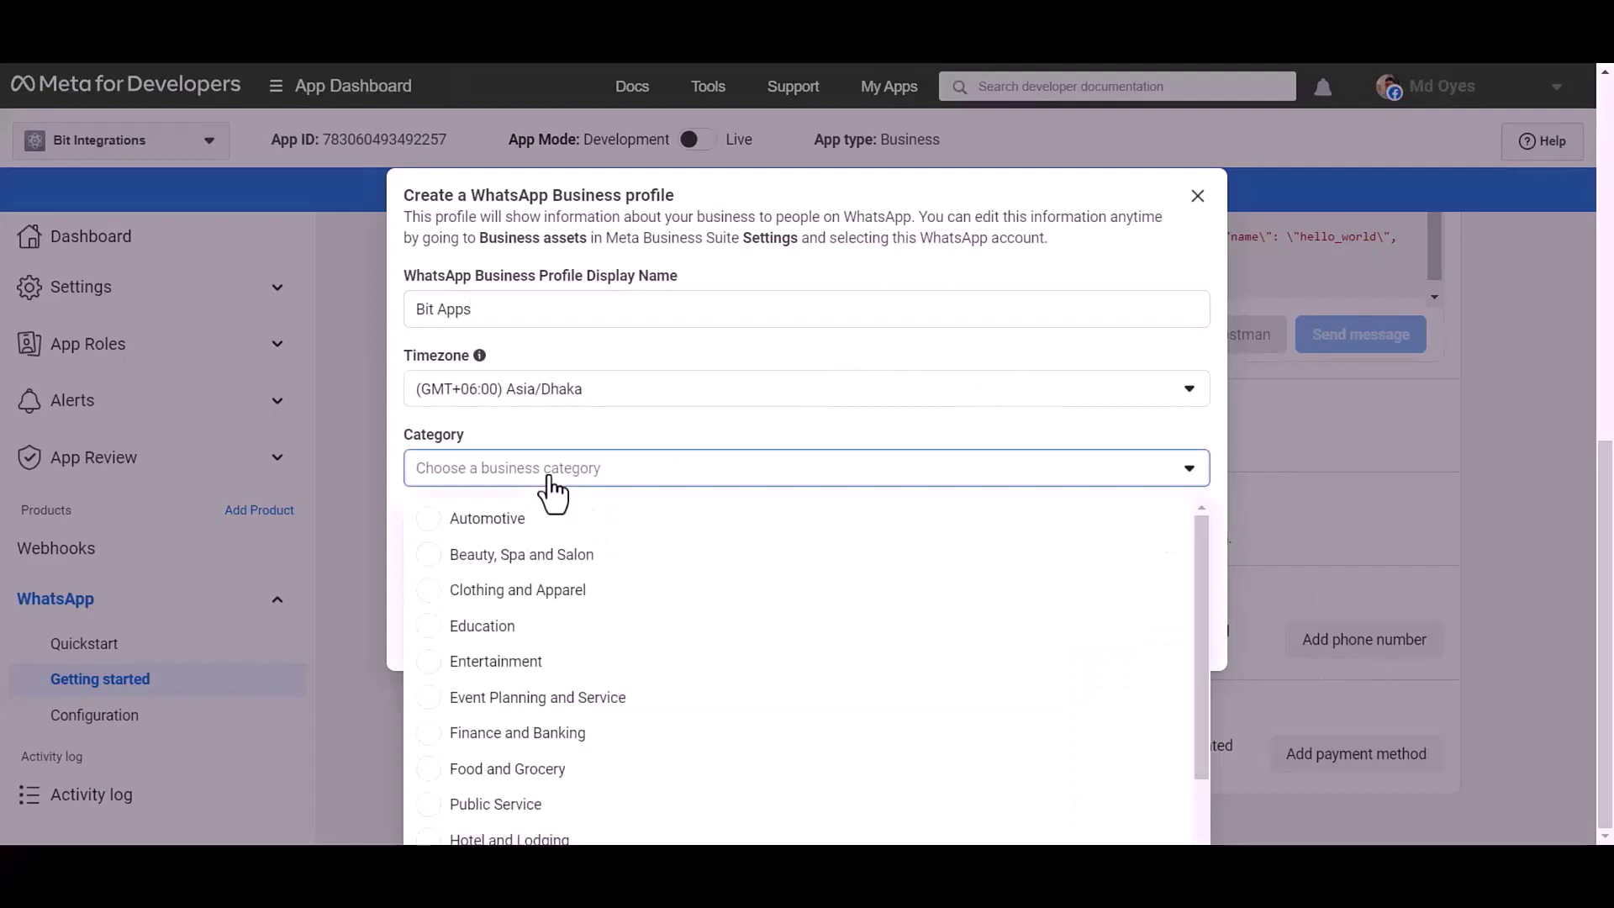
left_click(504, 519)
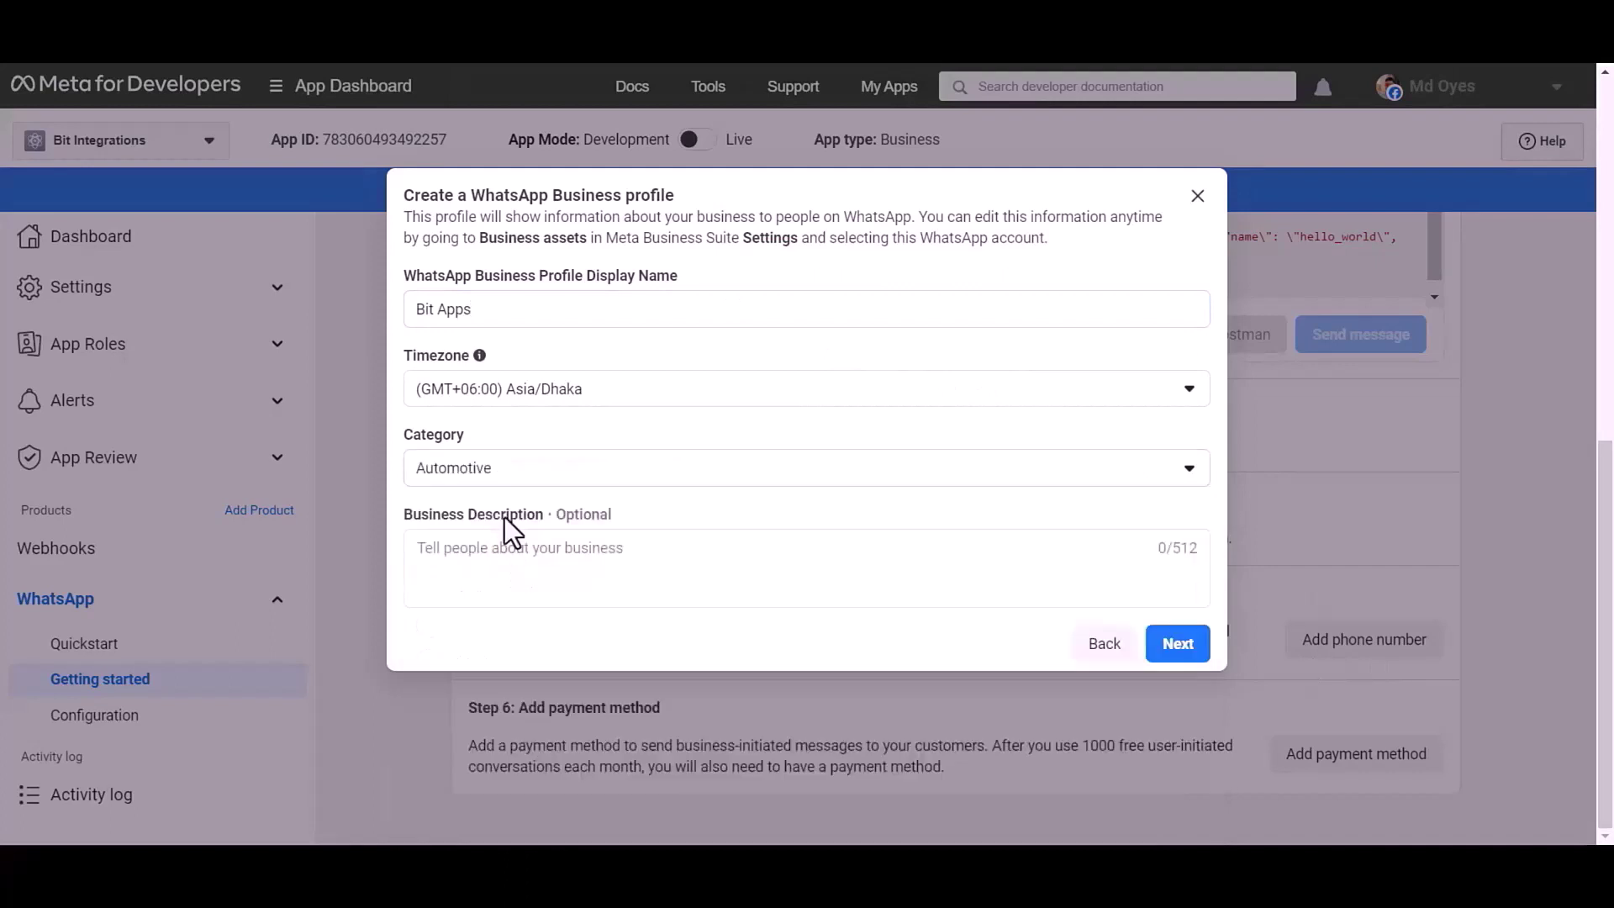
left_click(1177, 644)
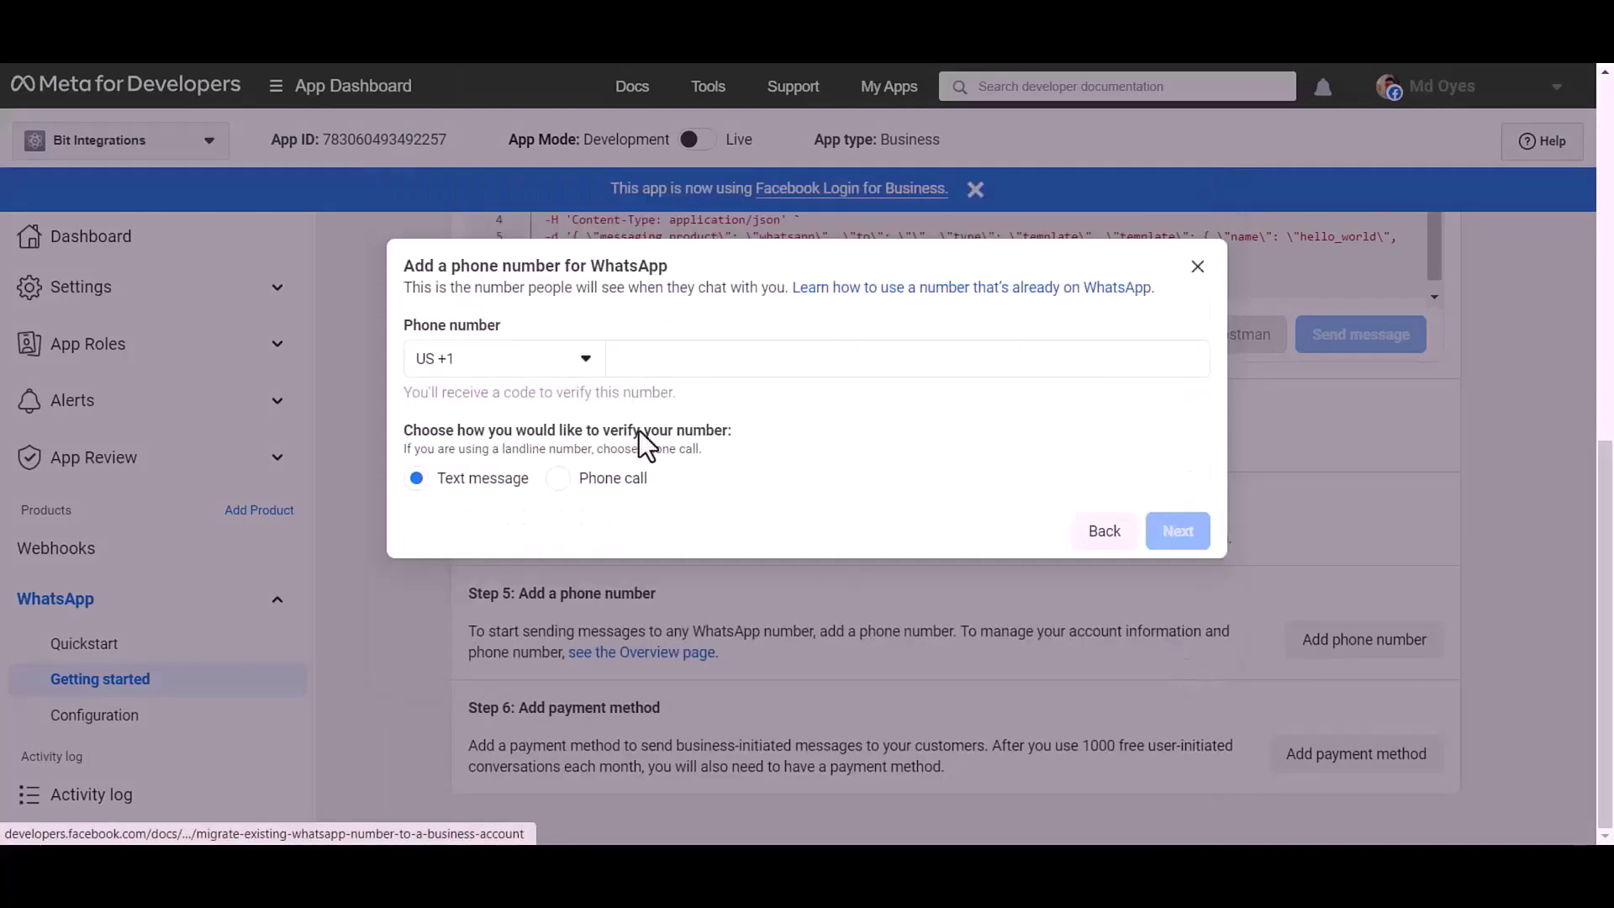
- Enter the business phone number with country code BD +880 Bangladesh
left_click(487, 367)
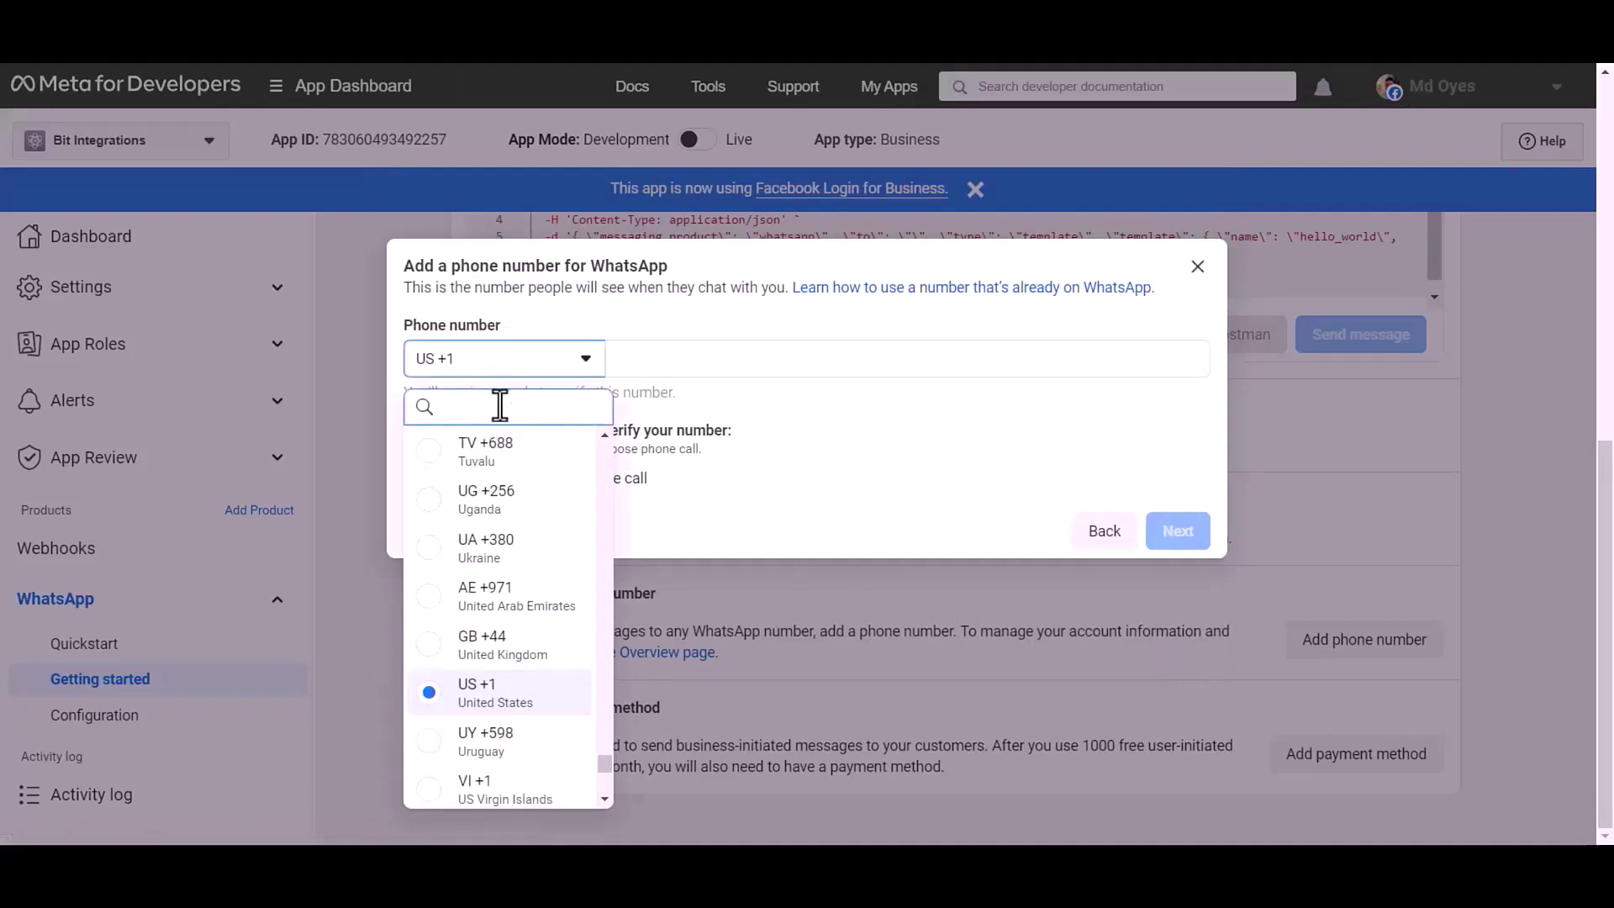
type("bangladesh")
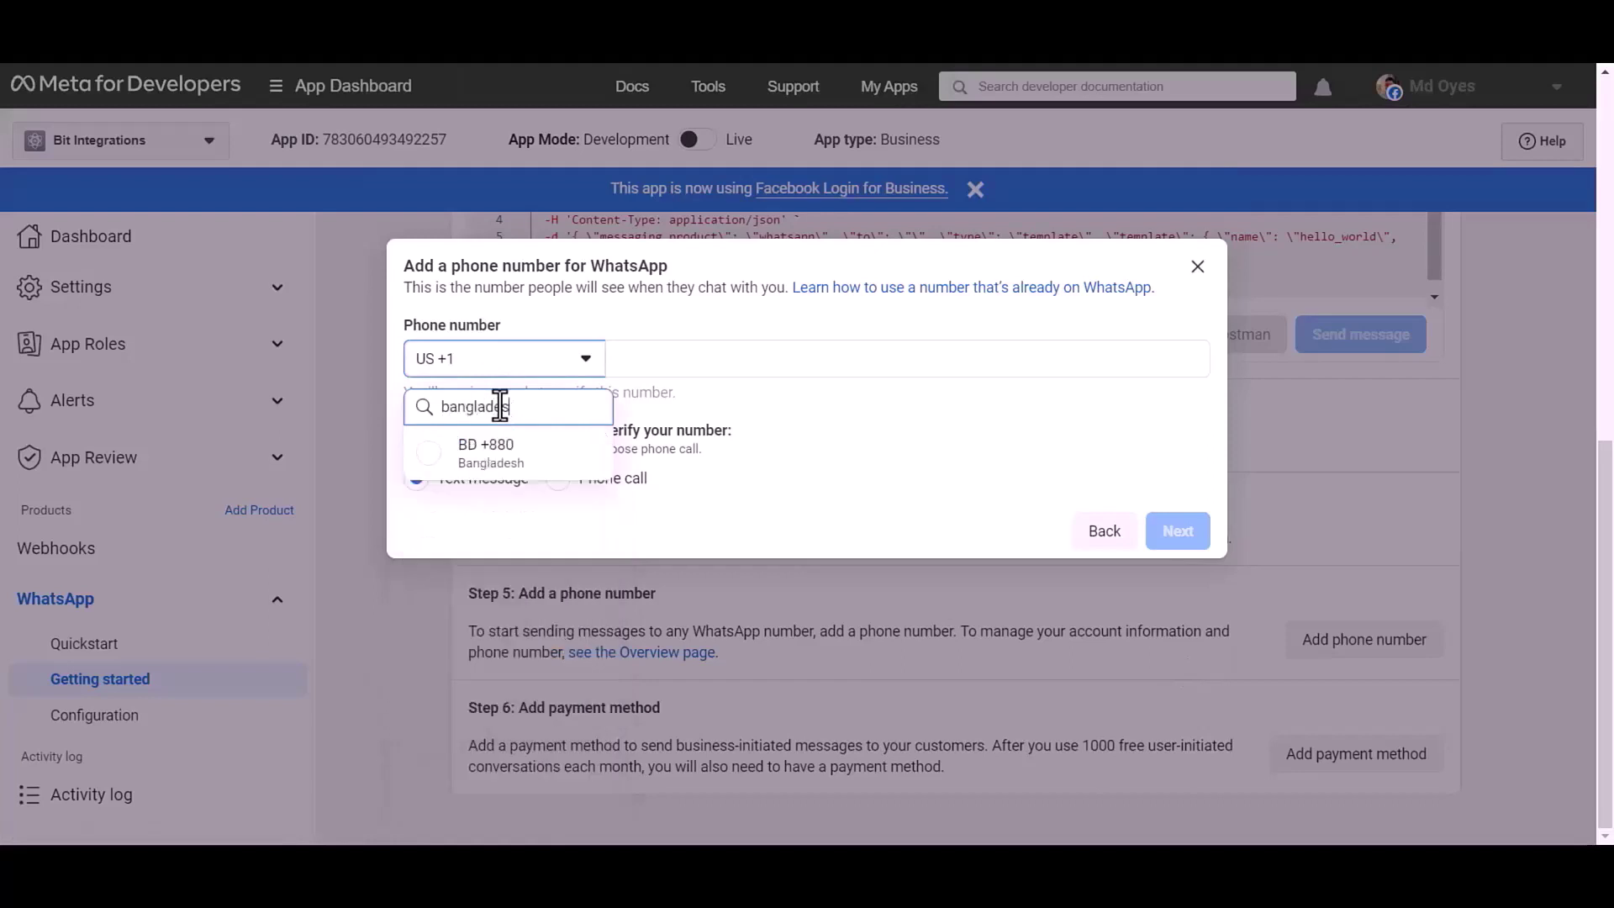
left_click(500, 453)
left_click(677, 358)
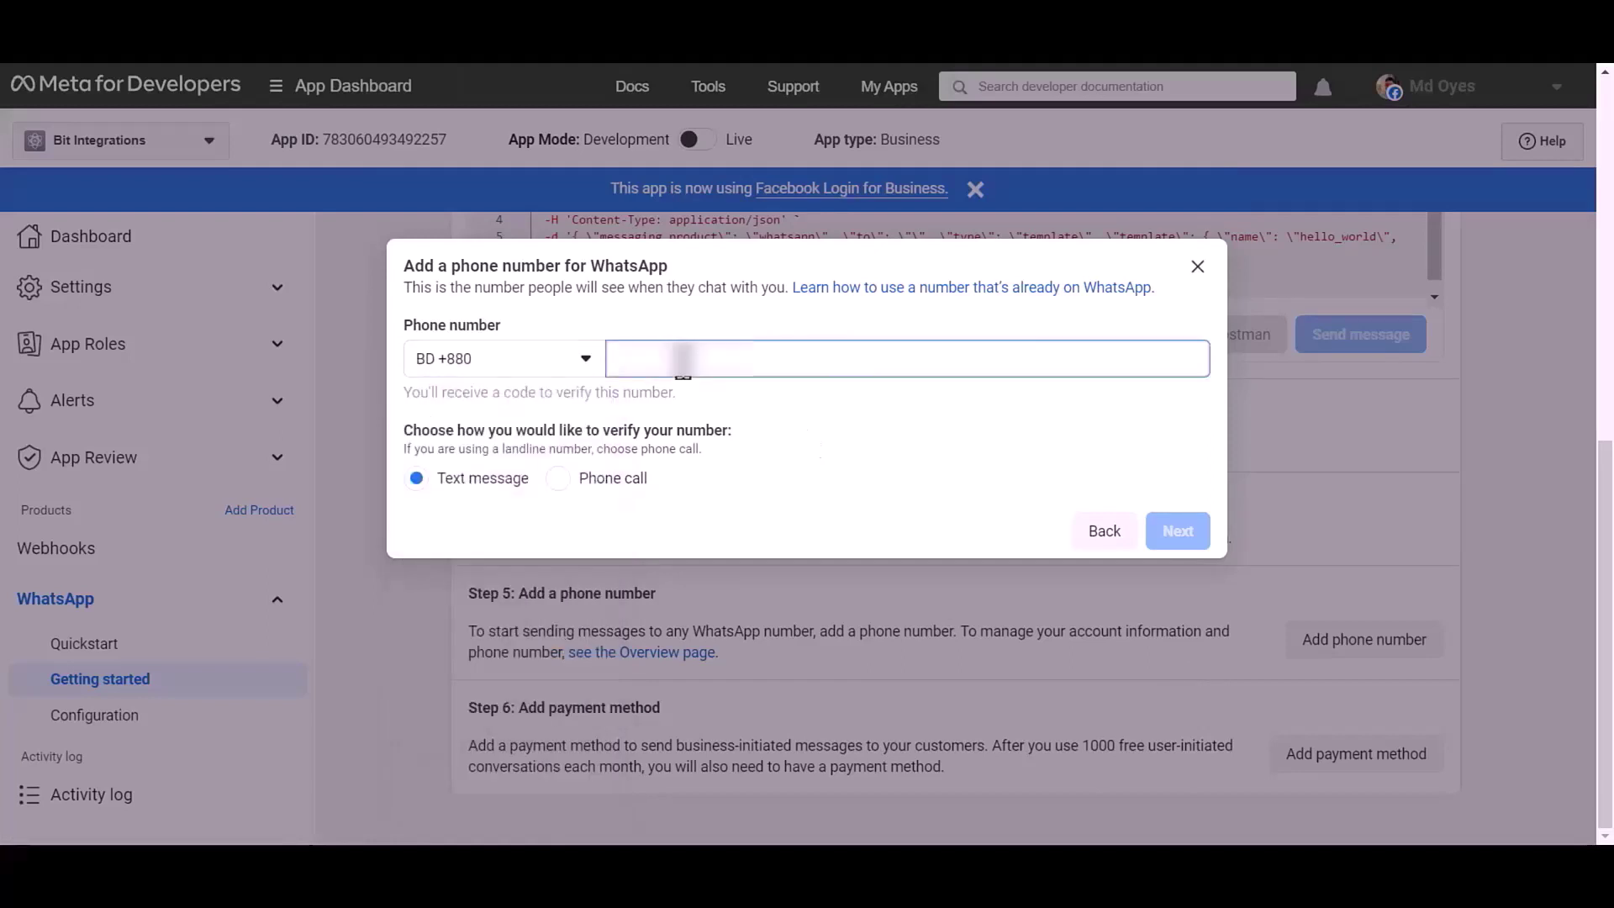
key("ctrl+v")
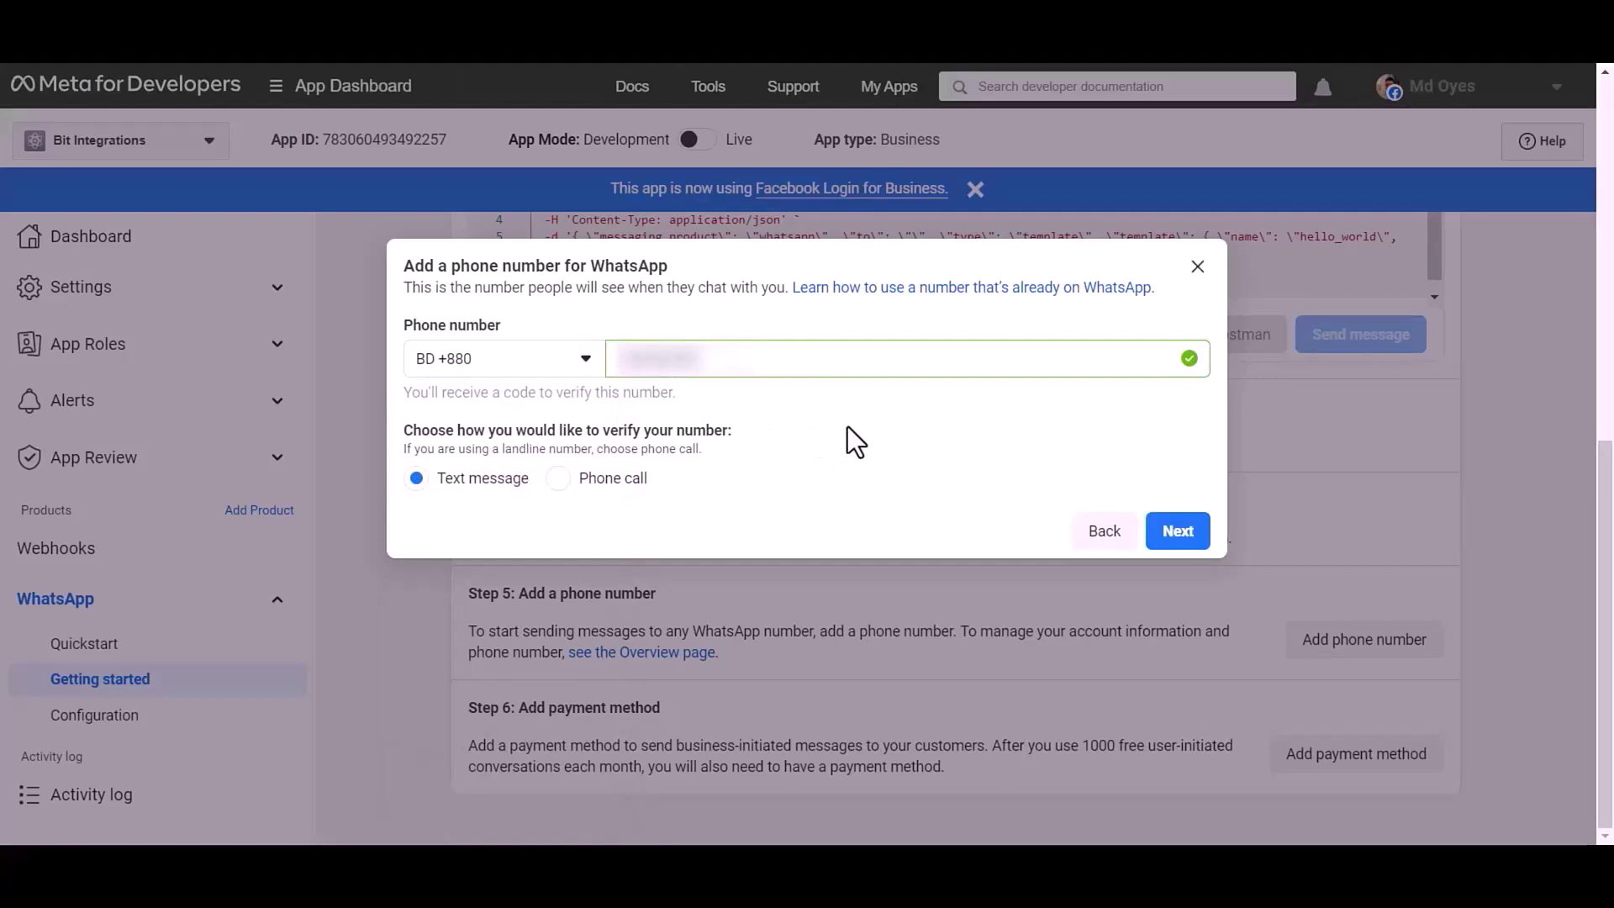
- Request a text verification code and submit the received six-digit code
left_click(1179, 535)
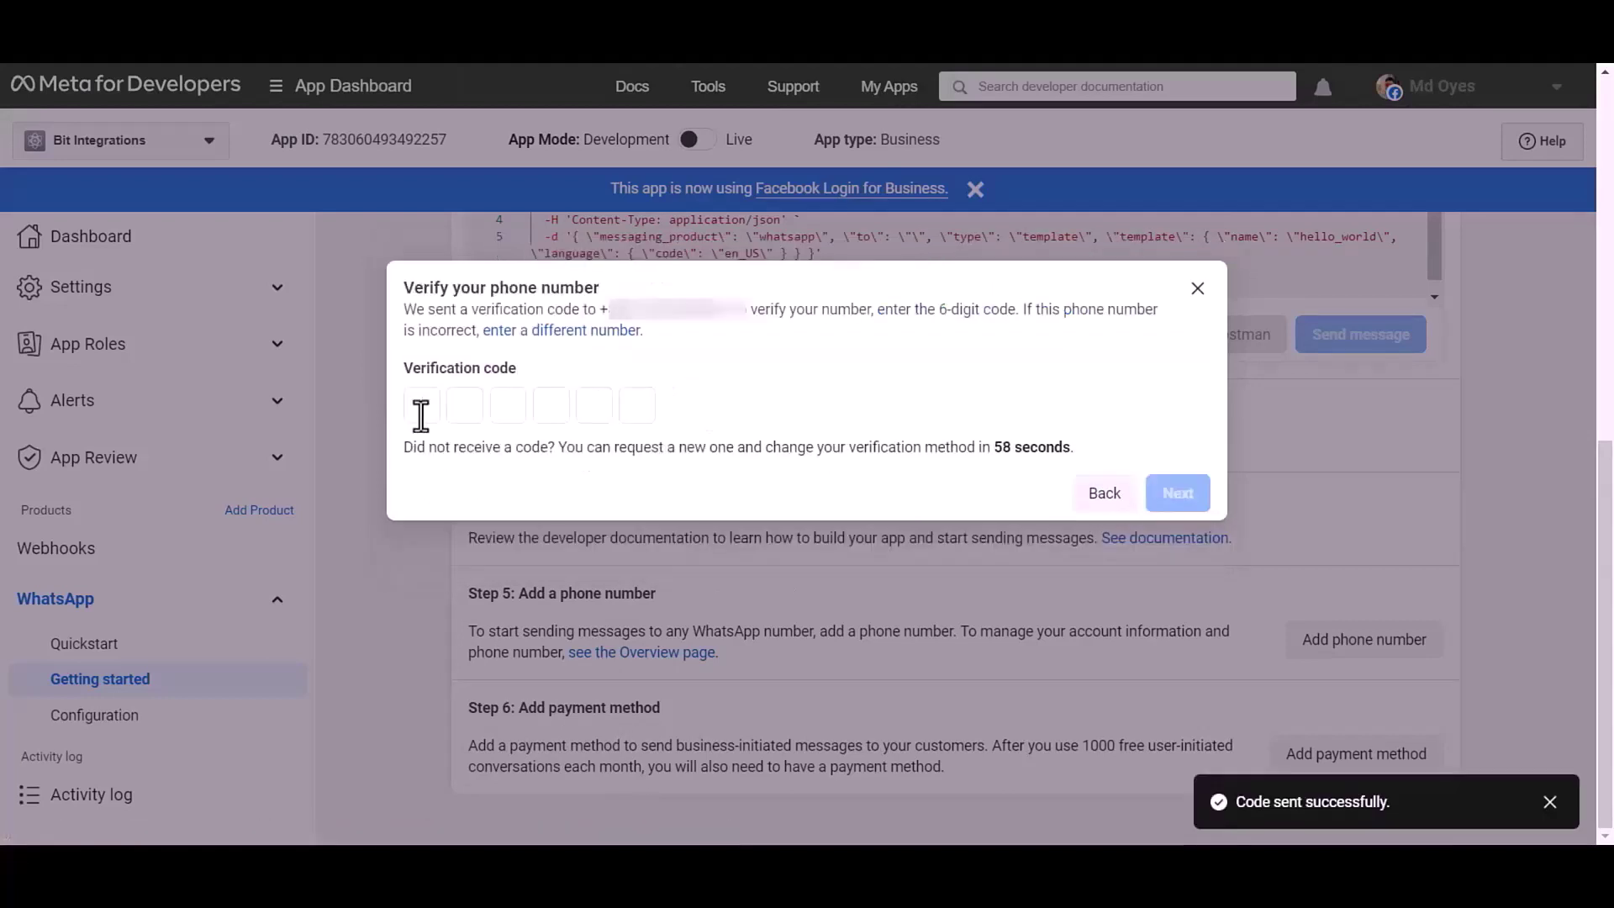
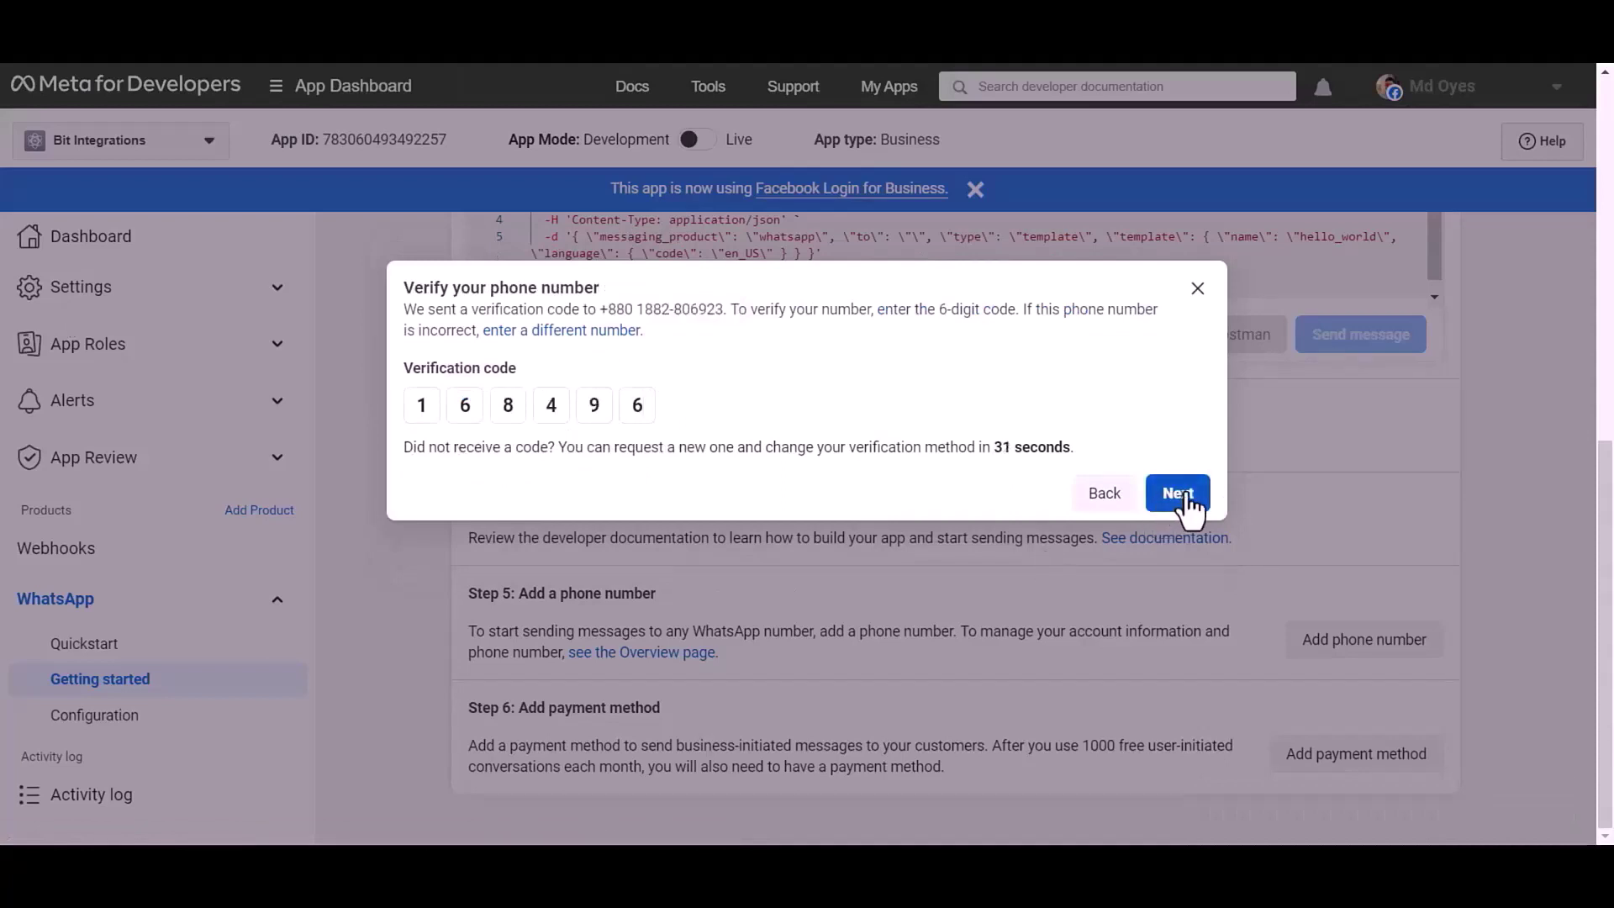
left_click(1188, 497)
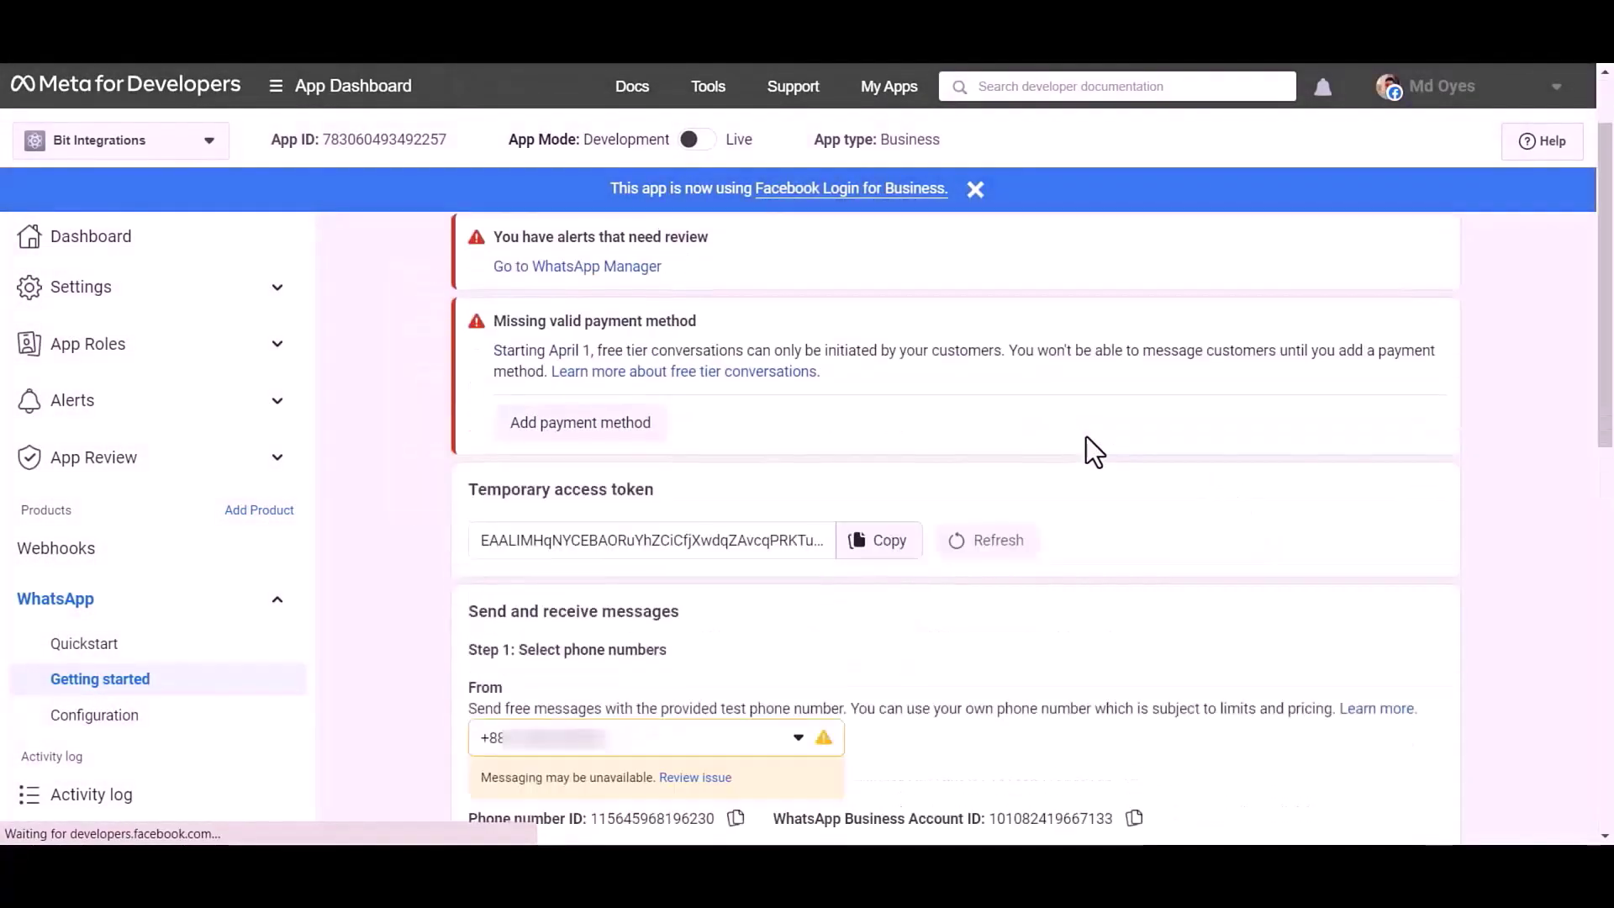
- Authorize the WhatsApp connection and continue to the field-mapping step
scroll(1128, 417, "down", 10)
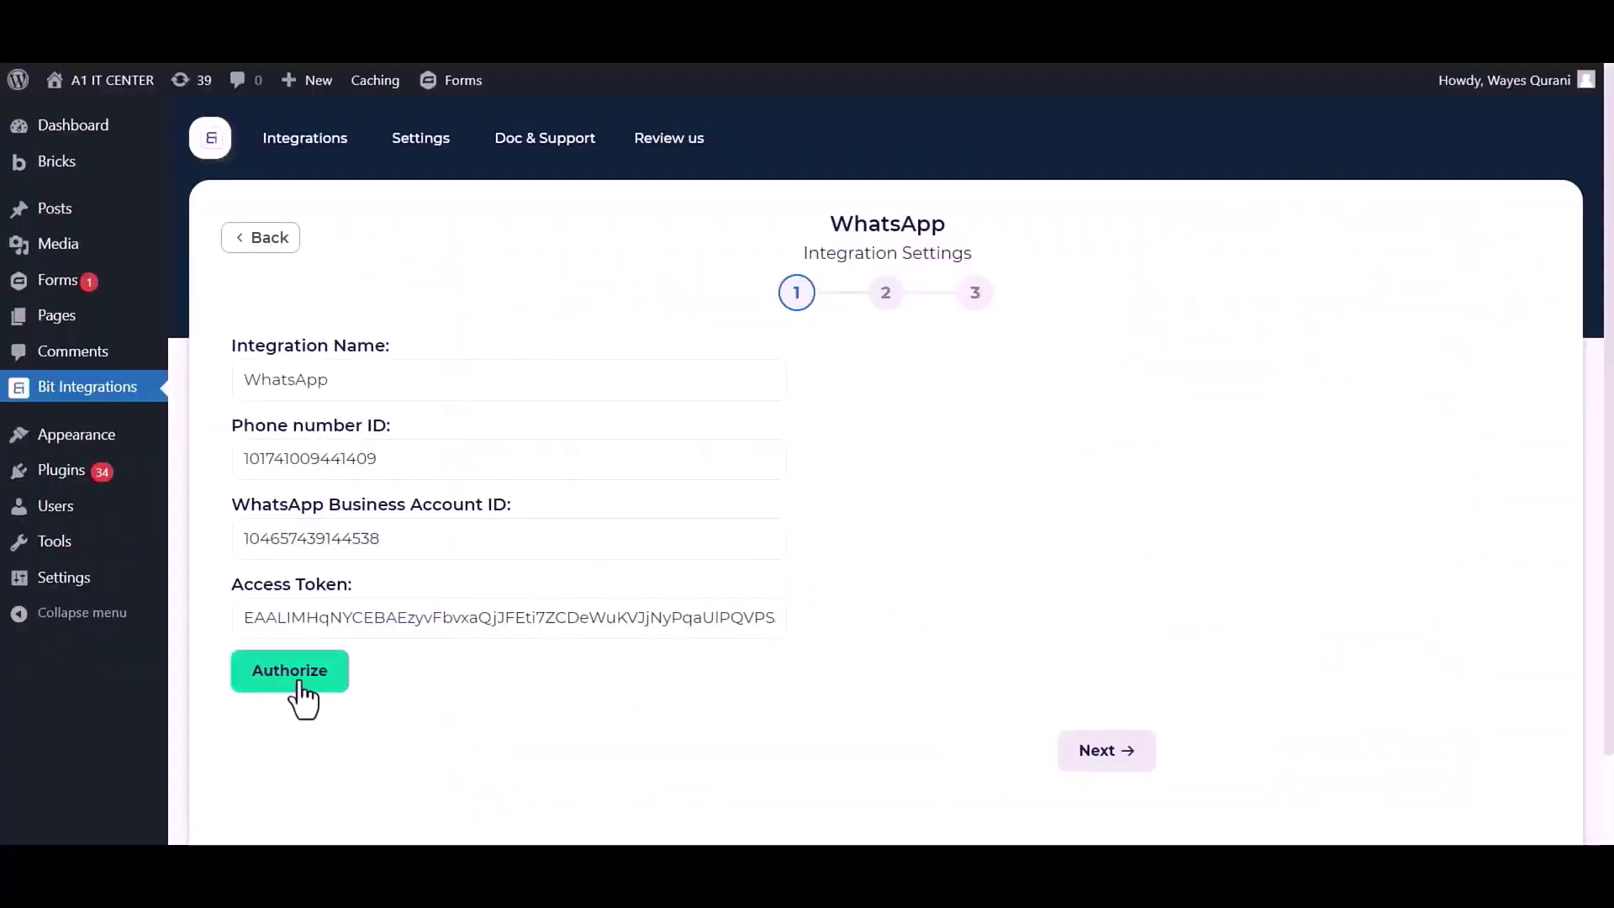
left_click(299, 684)
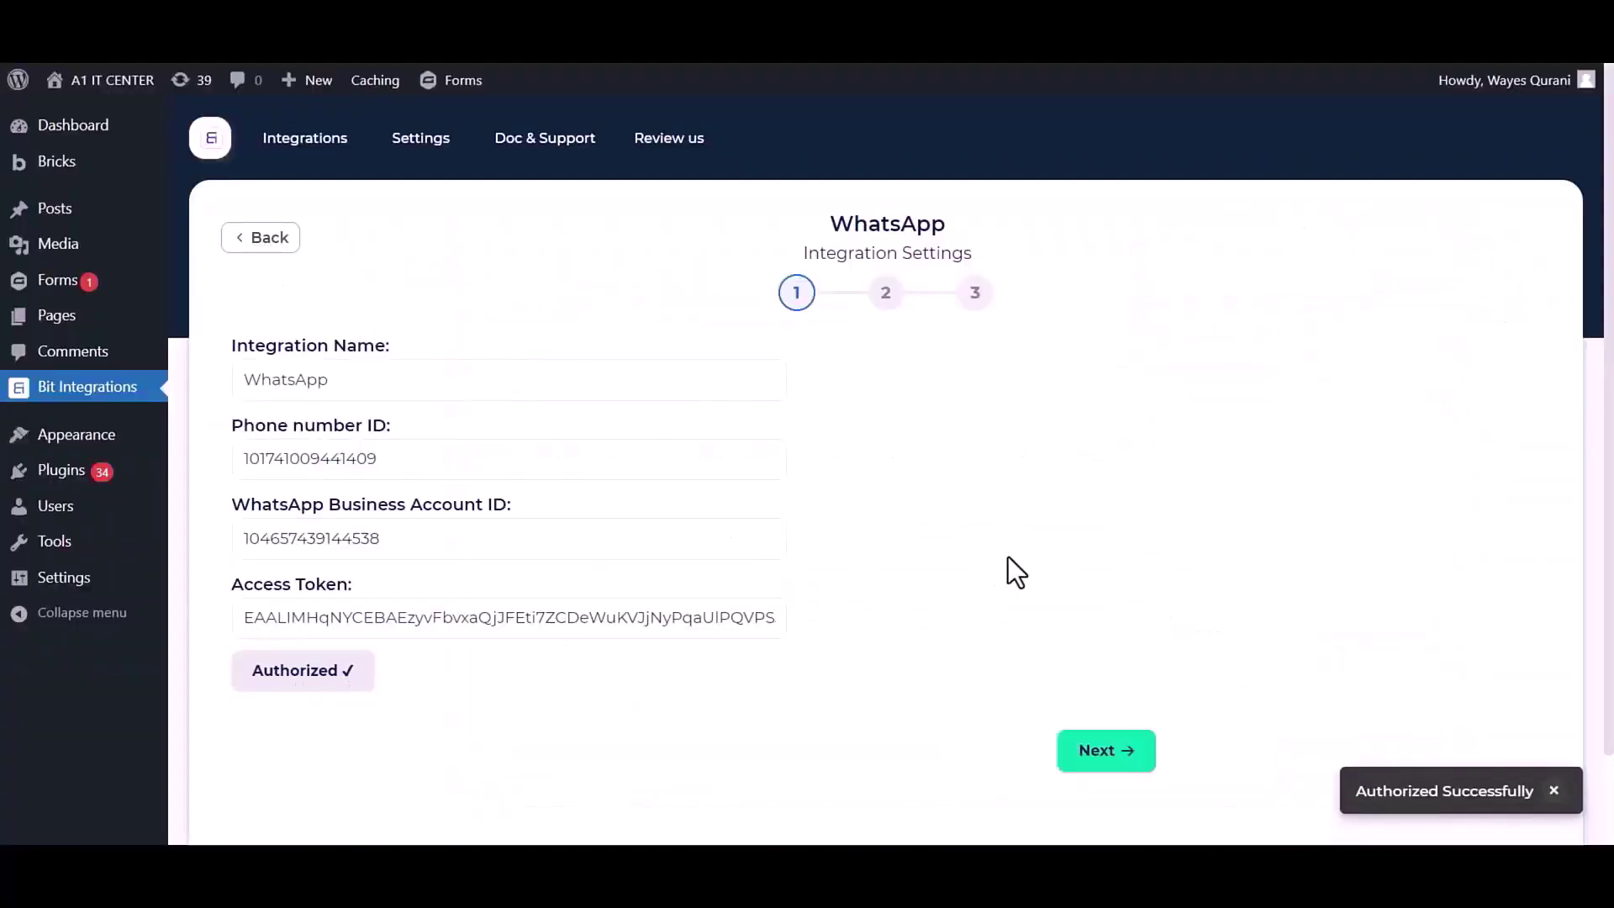
scroll(1168, 647, "down", 2)
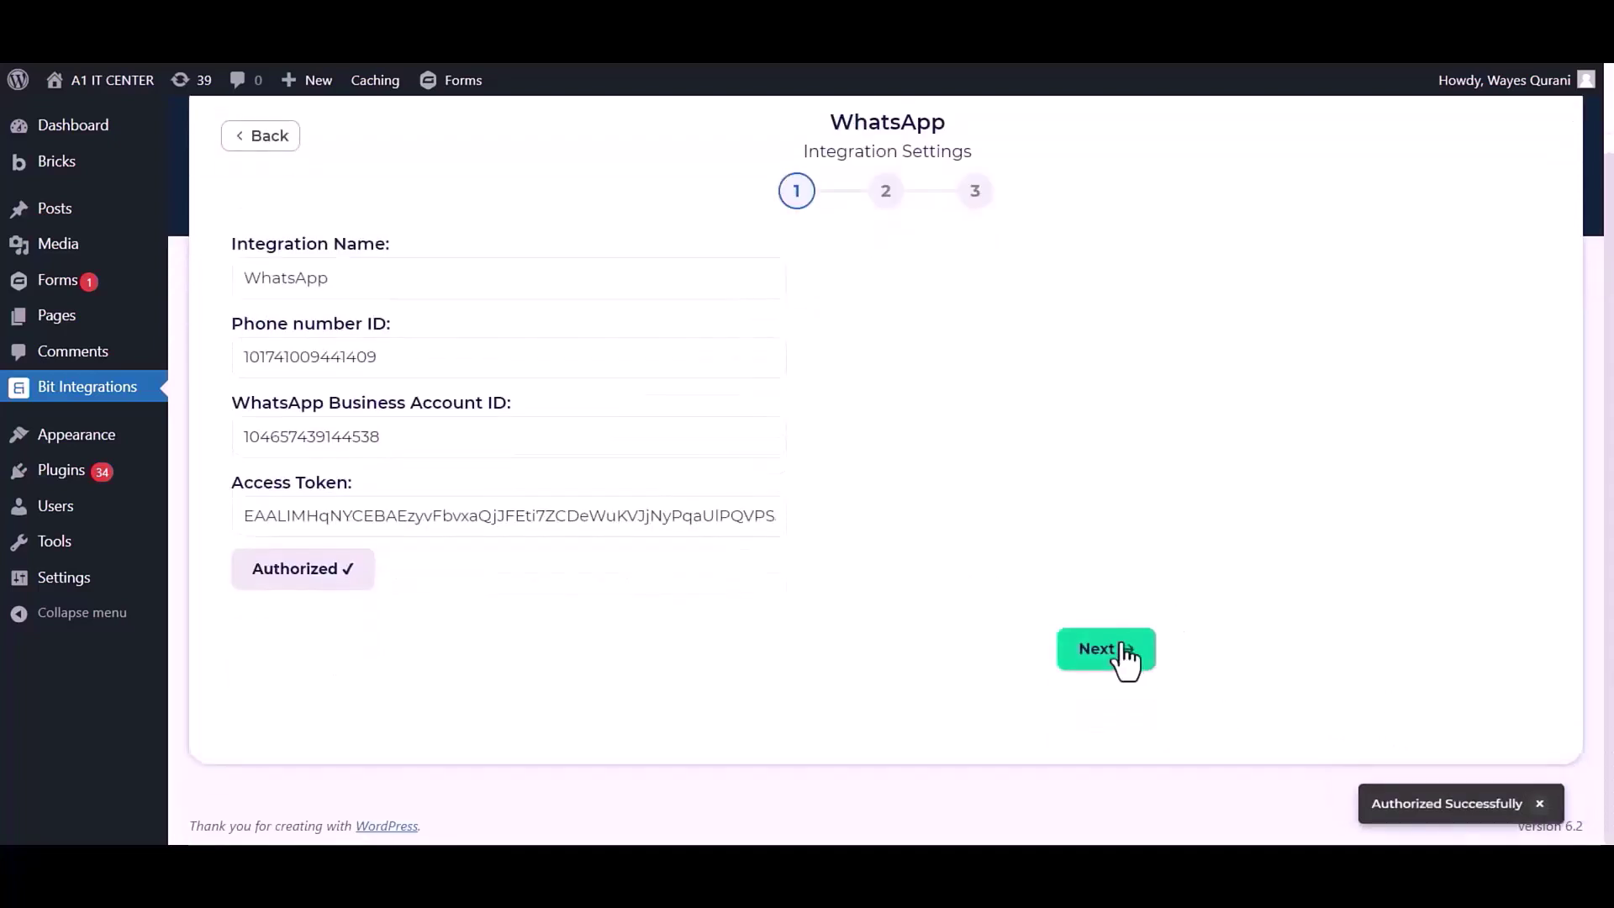
left_click(1108, 651)
- Set Message Type to Template and map the form's Phone field to WhatsApp Phone
scroll(1044, 422, "up", 2)
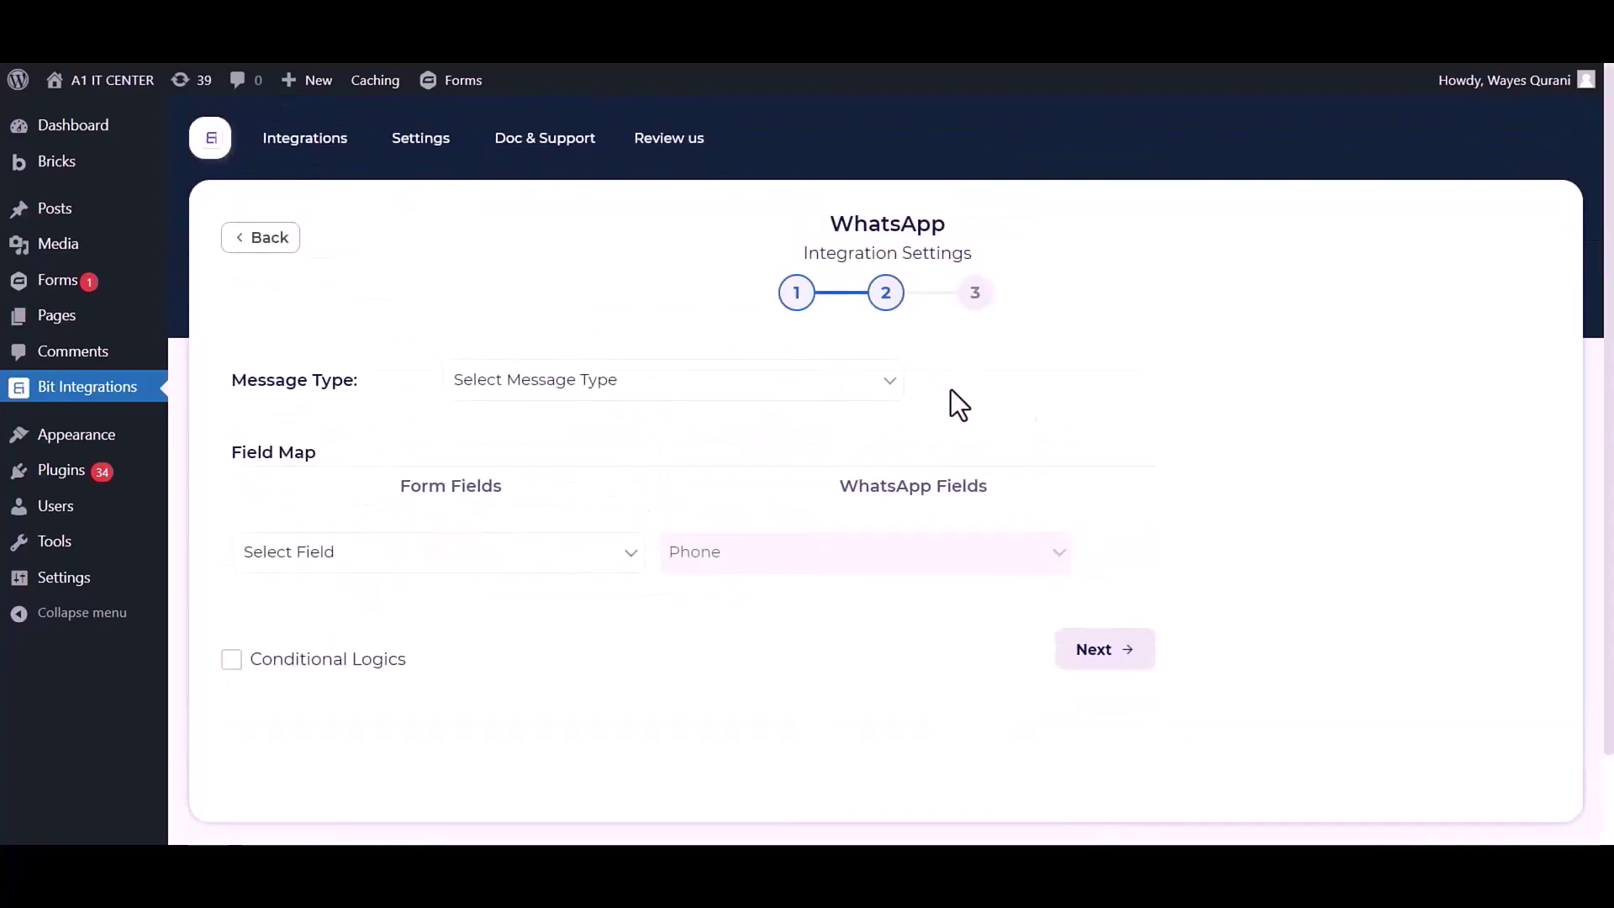
left_click(616, 395)
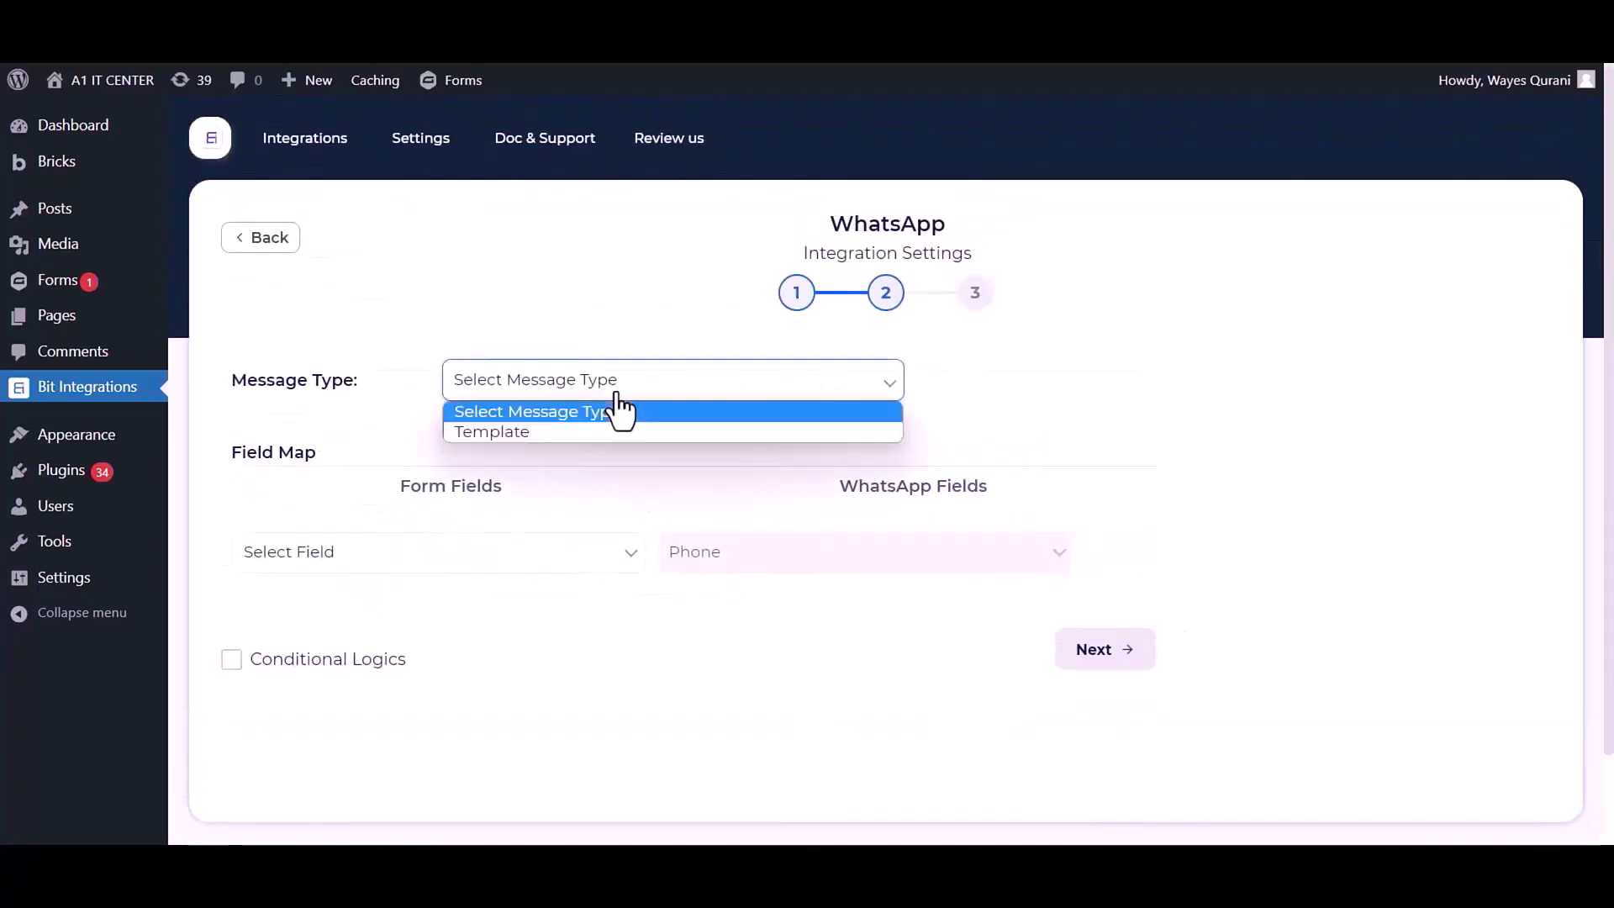
left_click(517, 434)
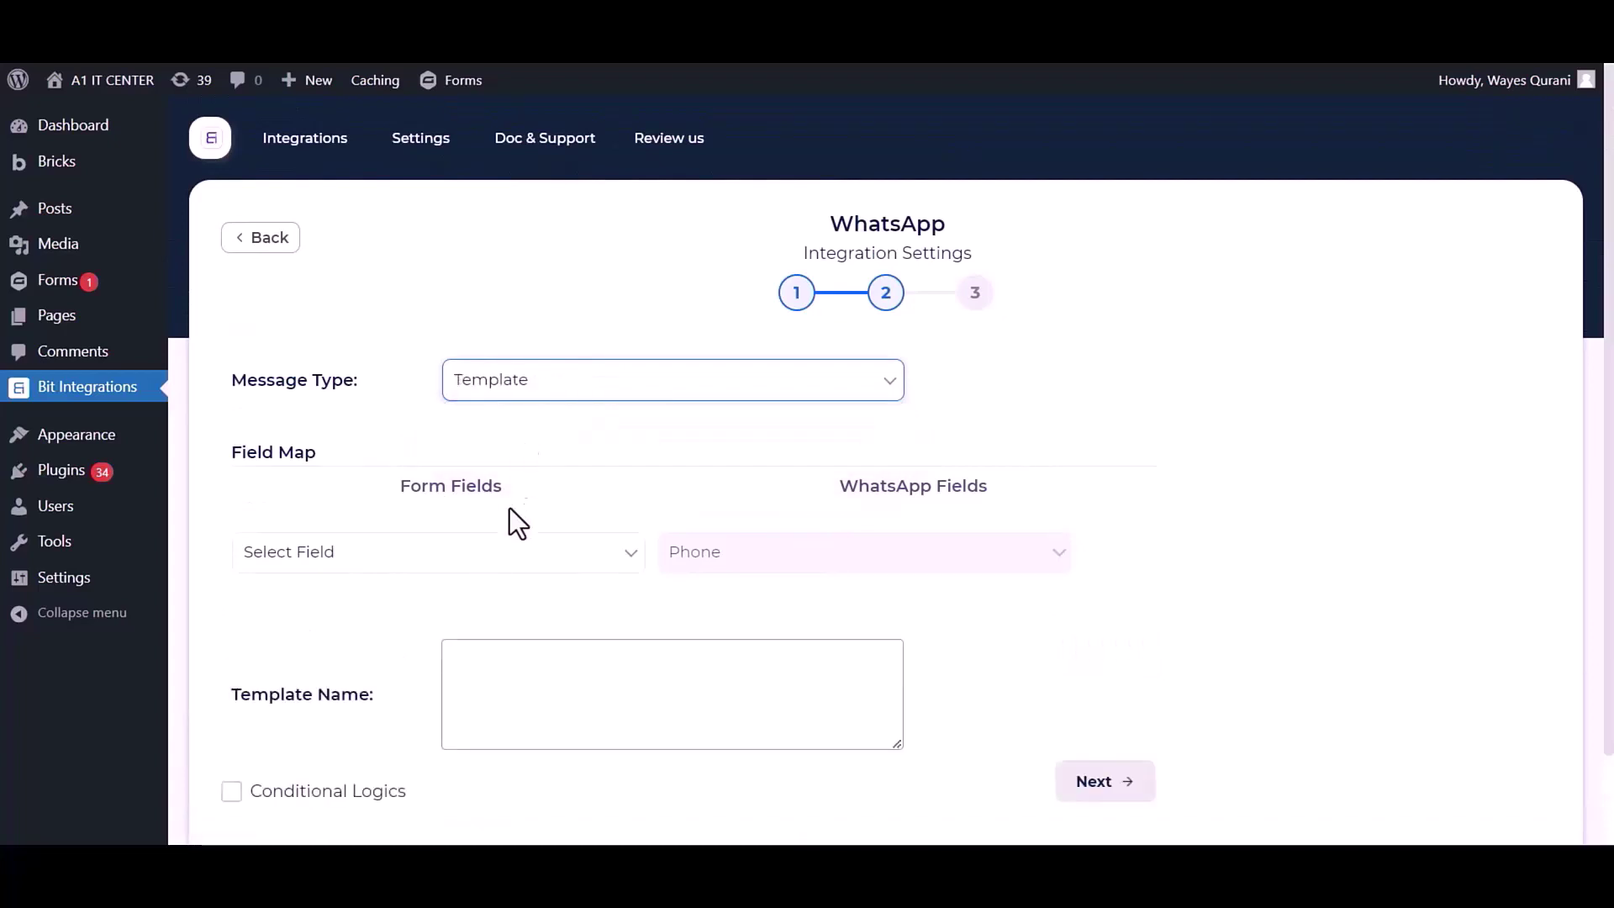
left_click(473, 556)
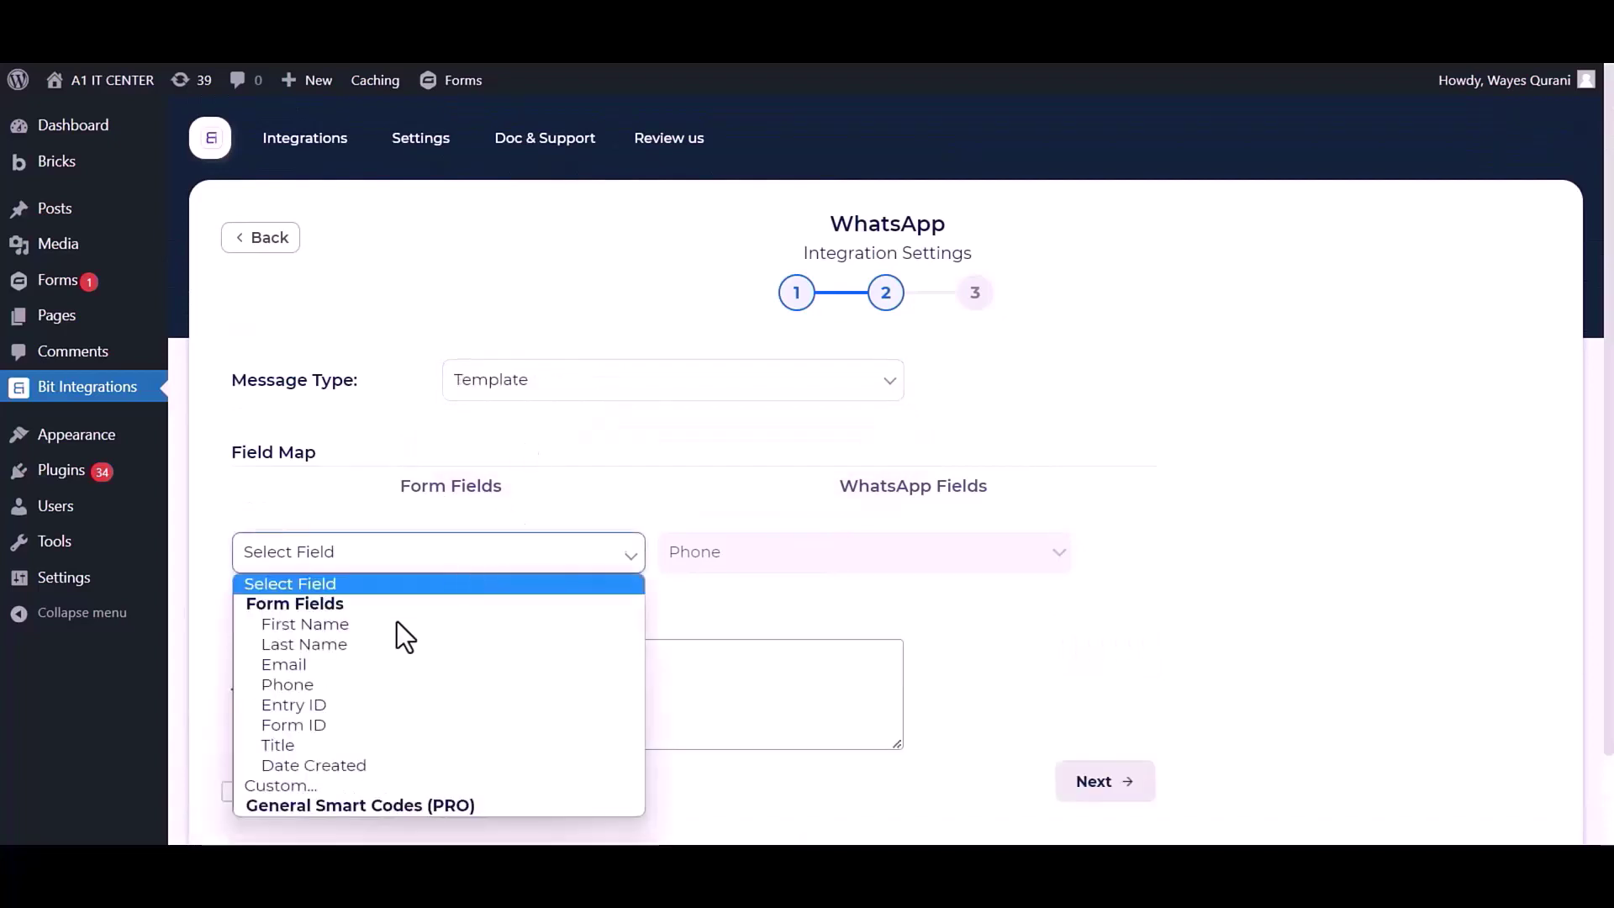
left_click(306, 686)
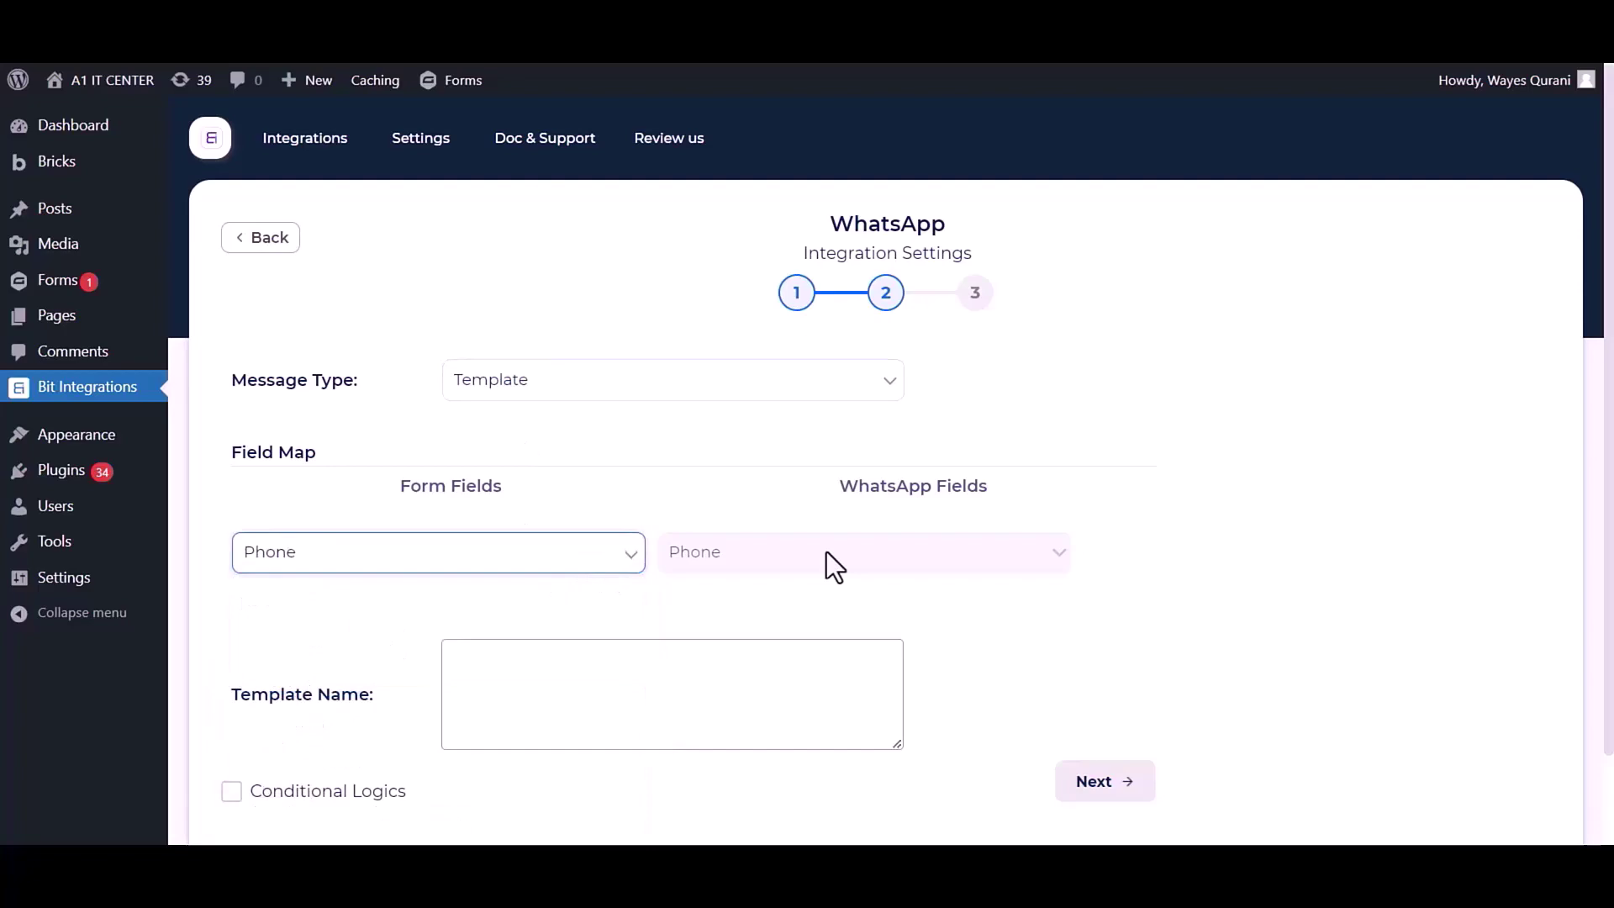
left_click(525, 683)
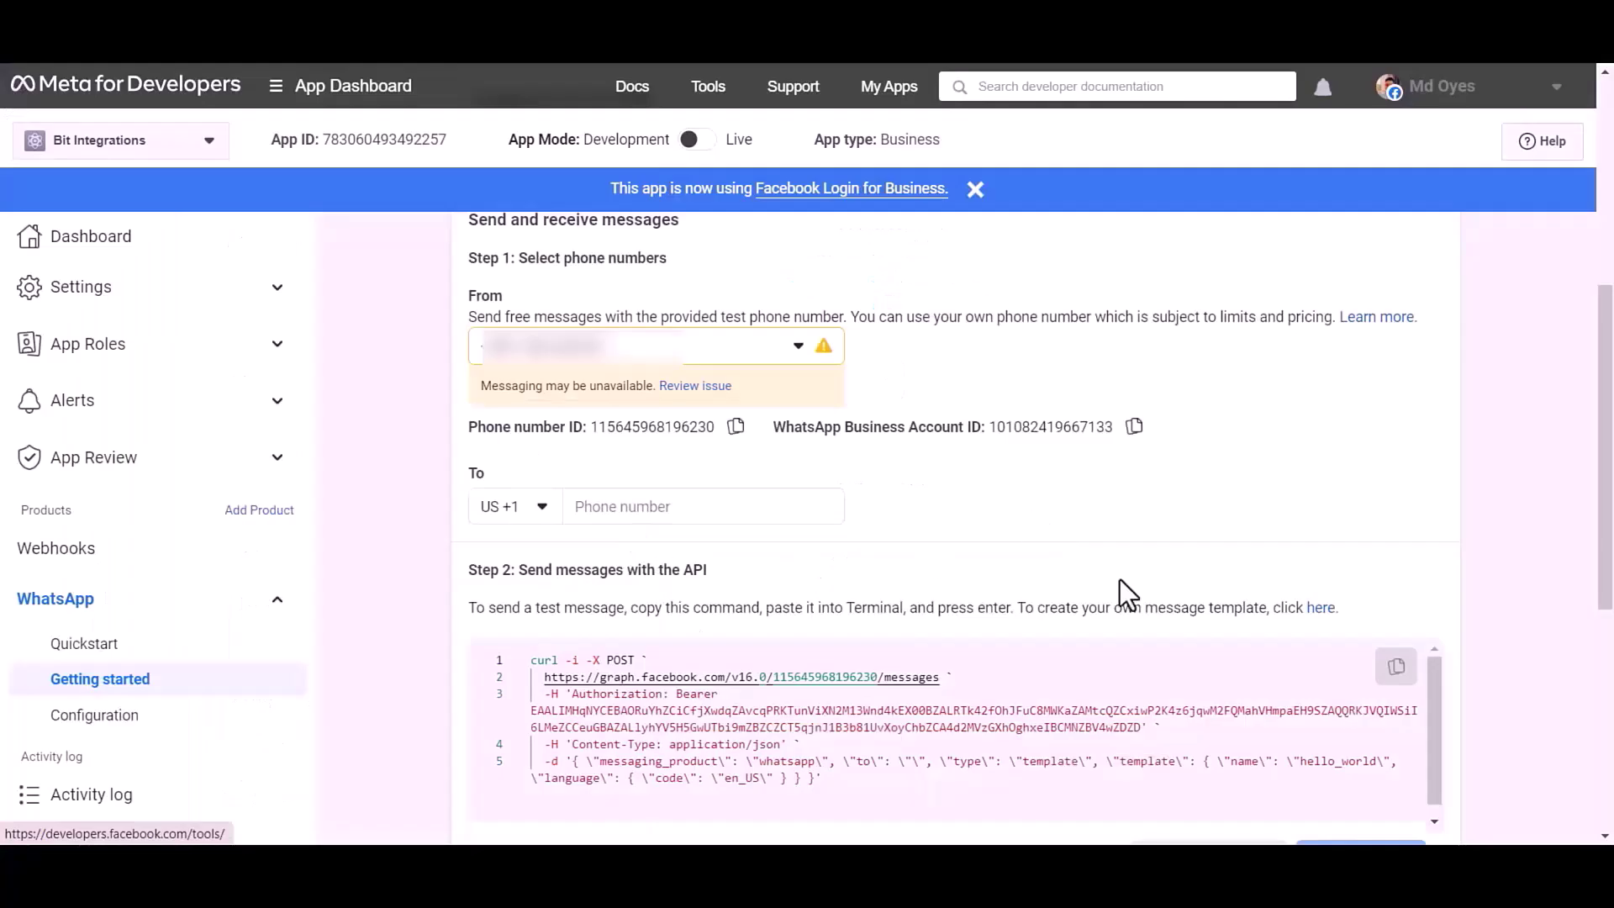
- Copy the hello_world template name from Meta into Template Name, then finish and save the integration
left_click(1325, 616)
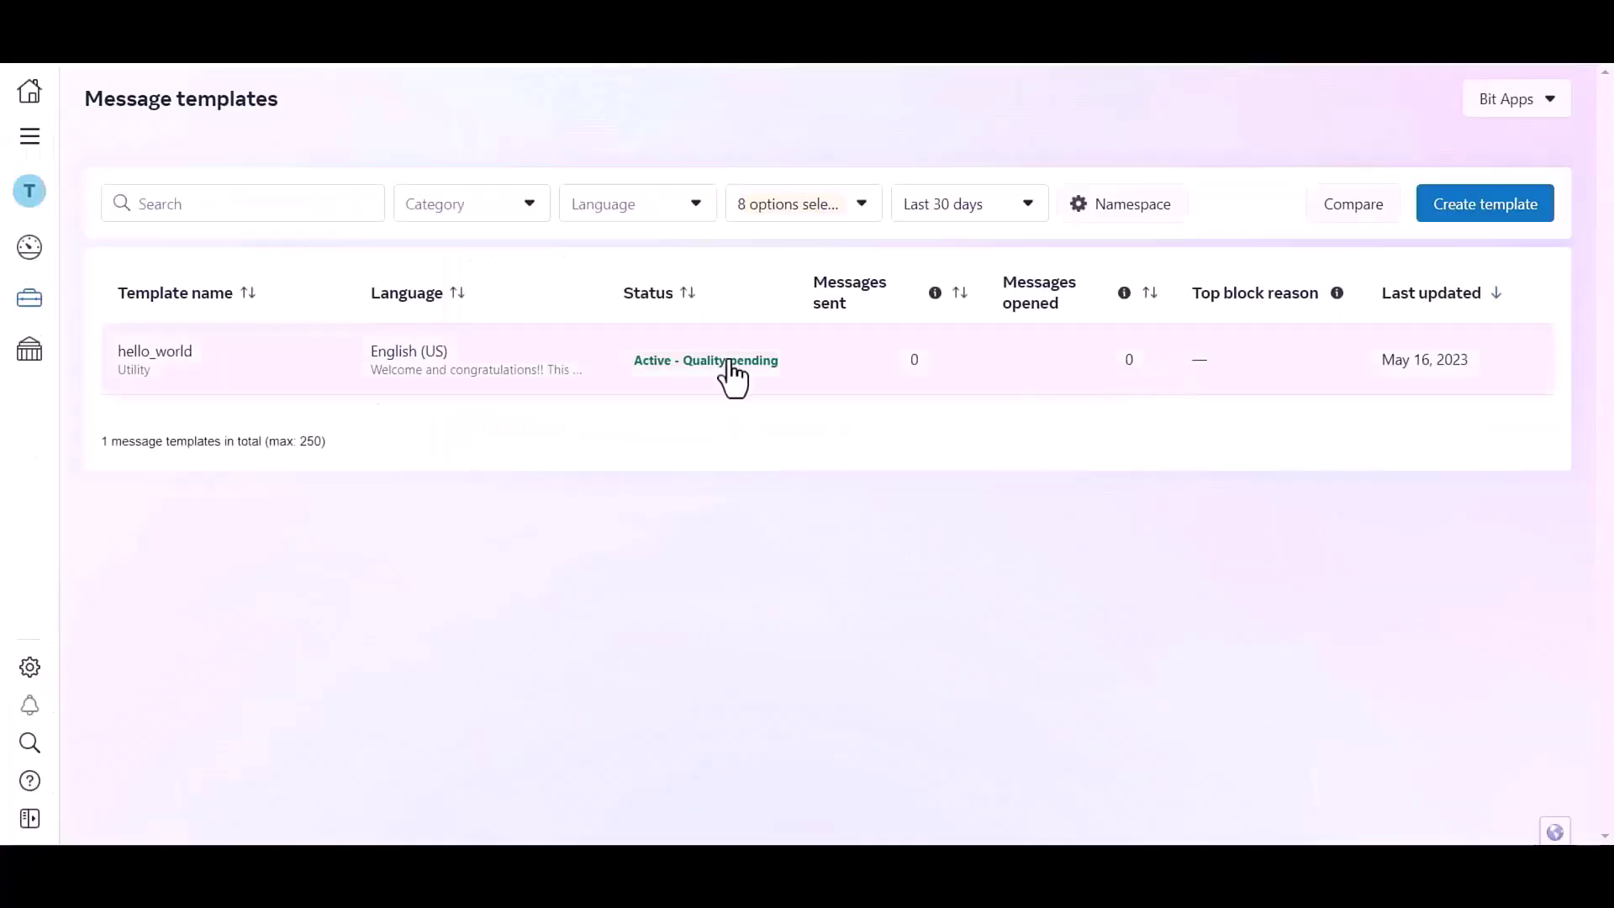
left_click(273, 358)
left_click_drag(108, 189, 217, 192)
key("ctrl+c")
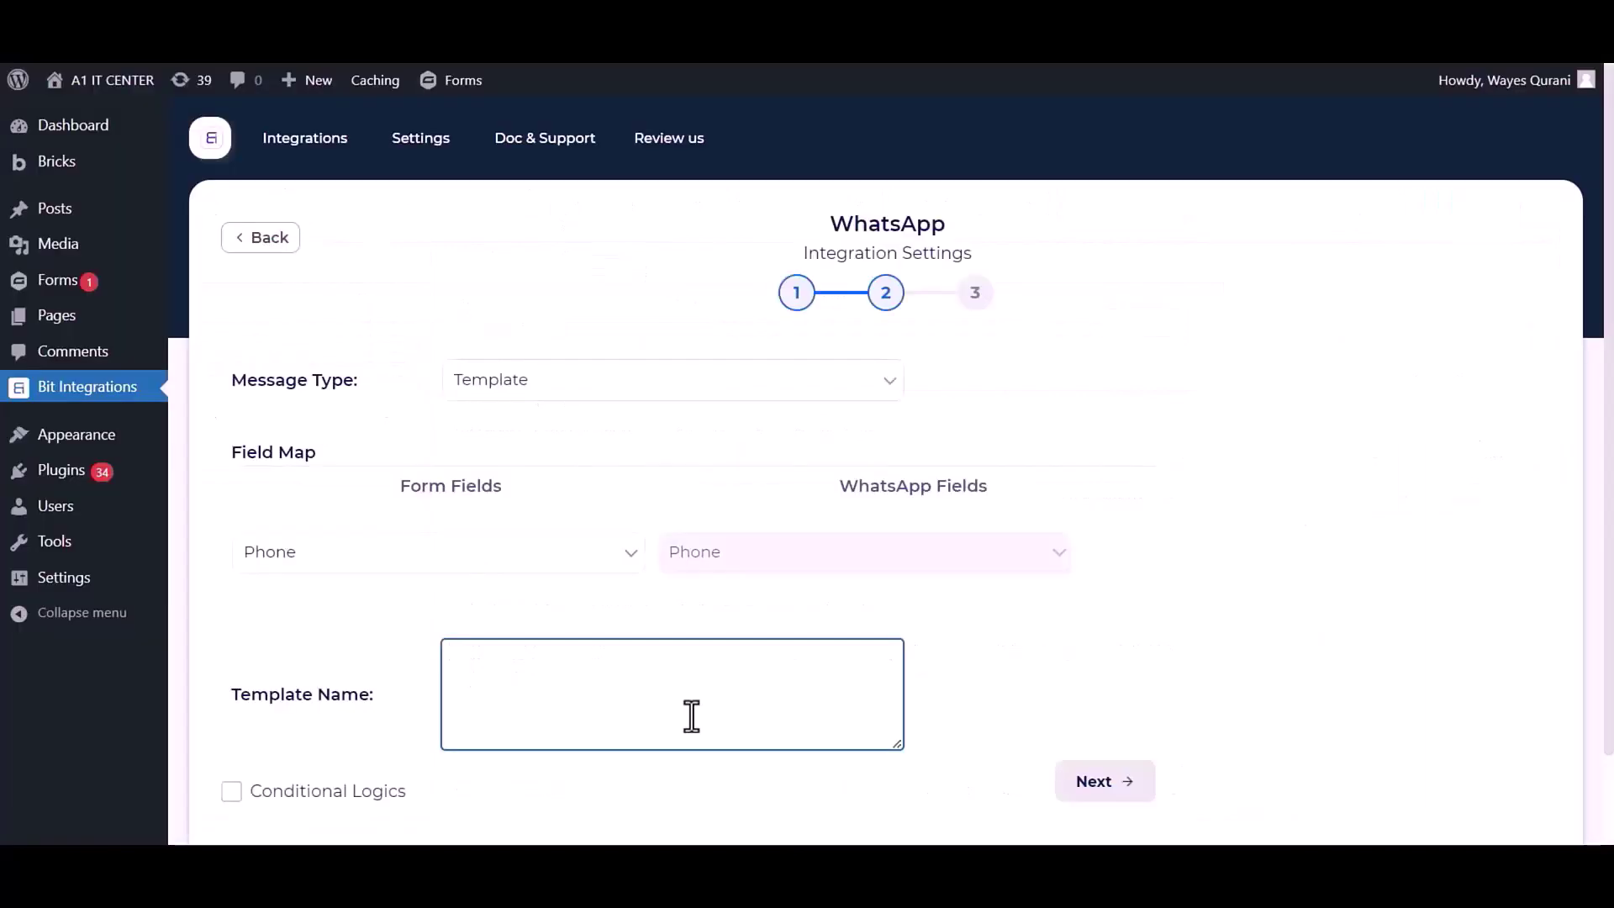
left_click(673, 667)
key("ctrl+v")
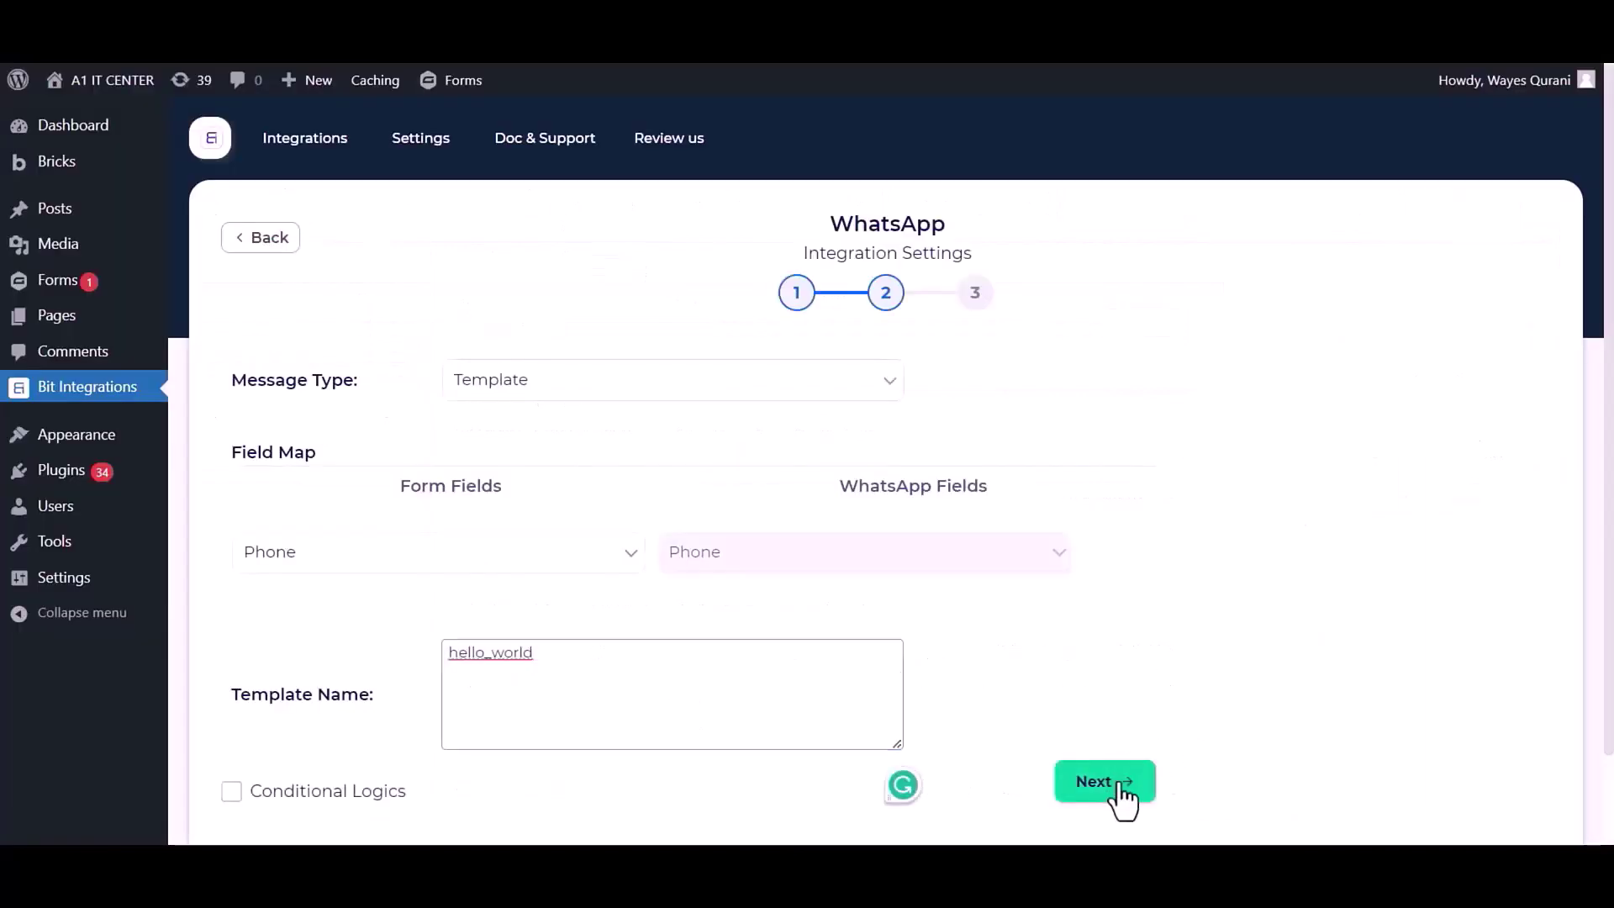
left_click(1127, 786)
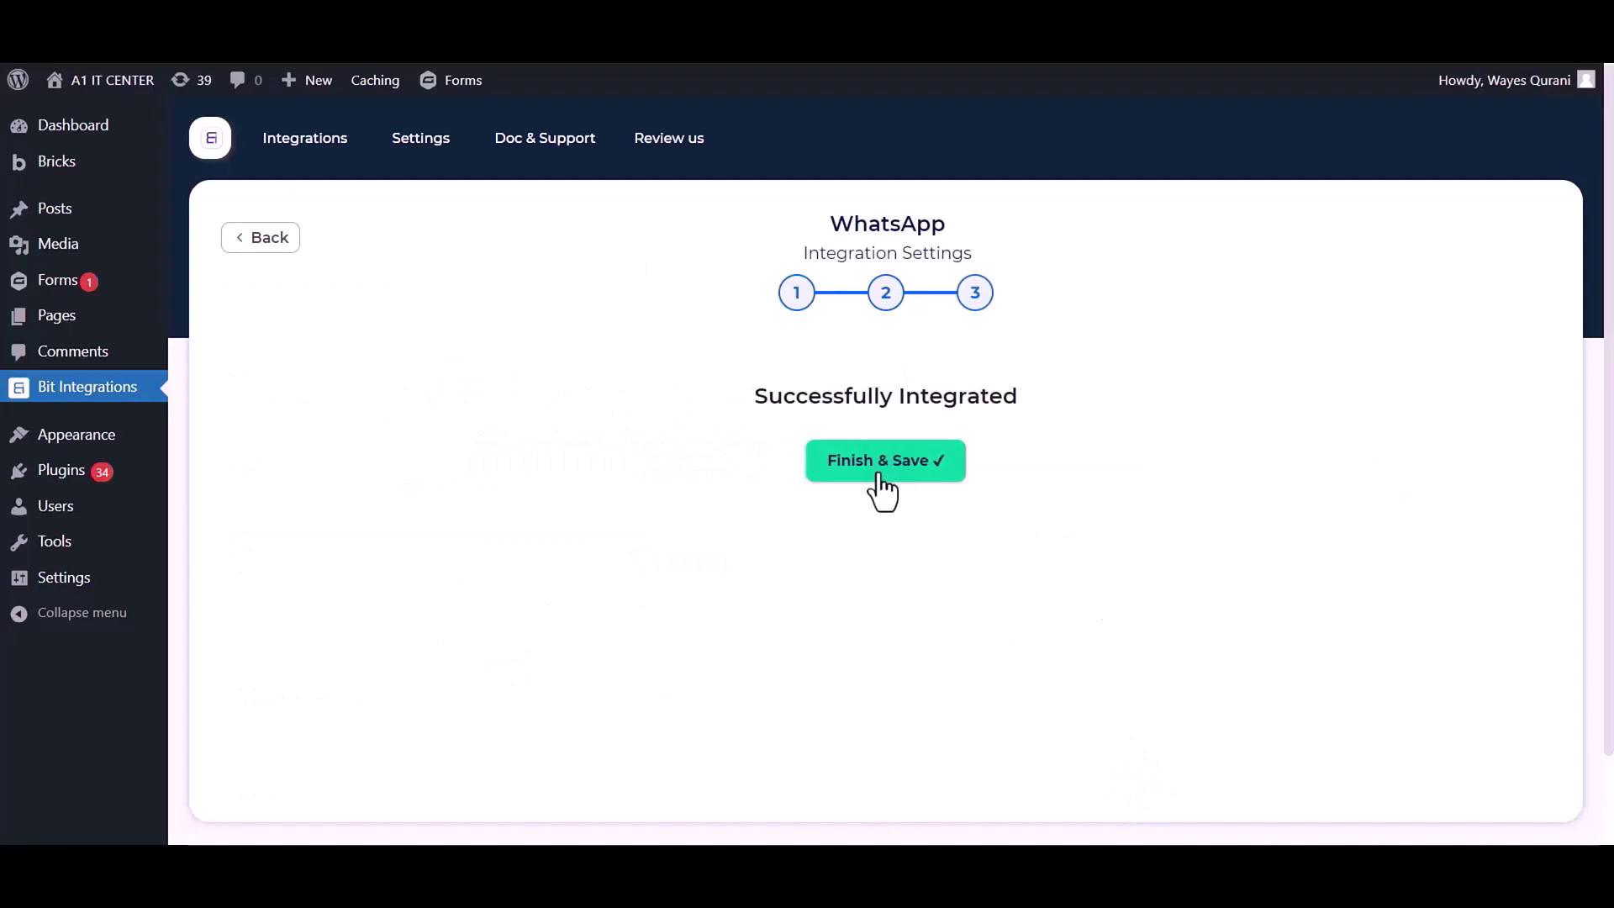
left_click(879, 477)
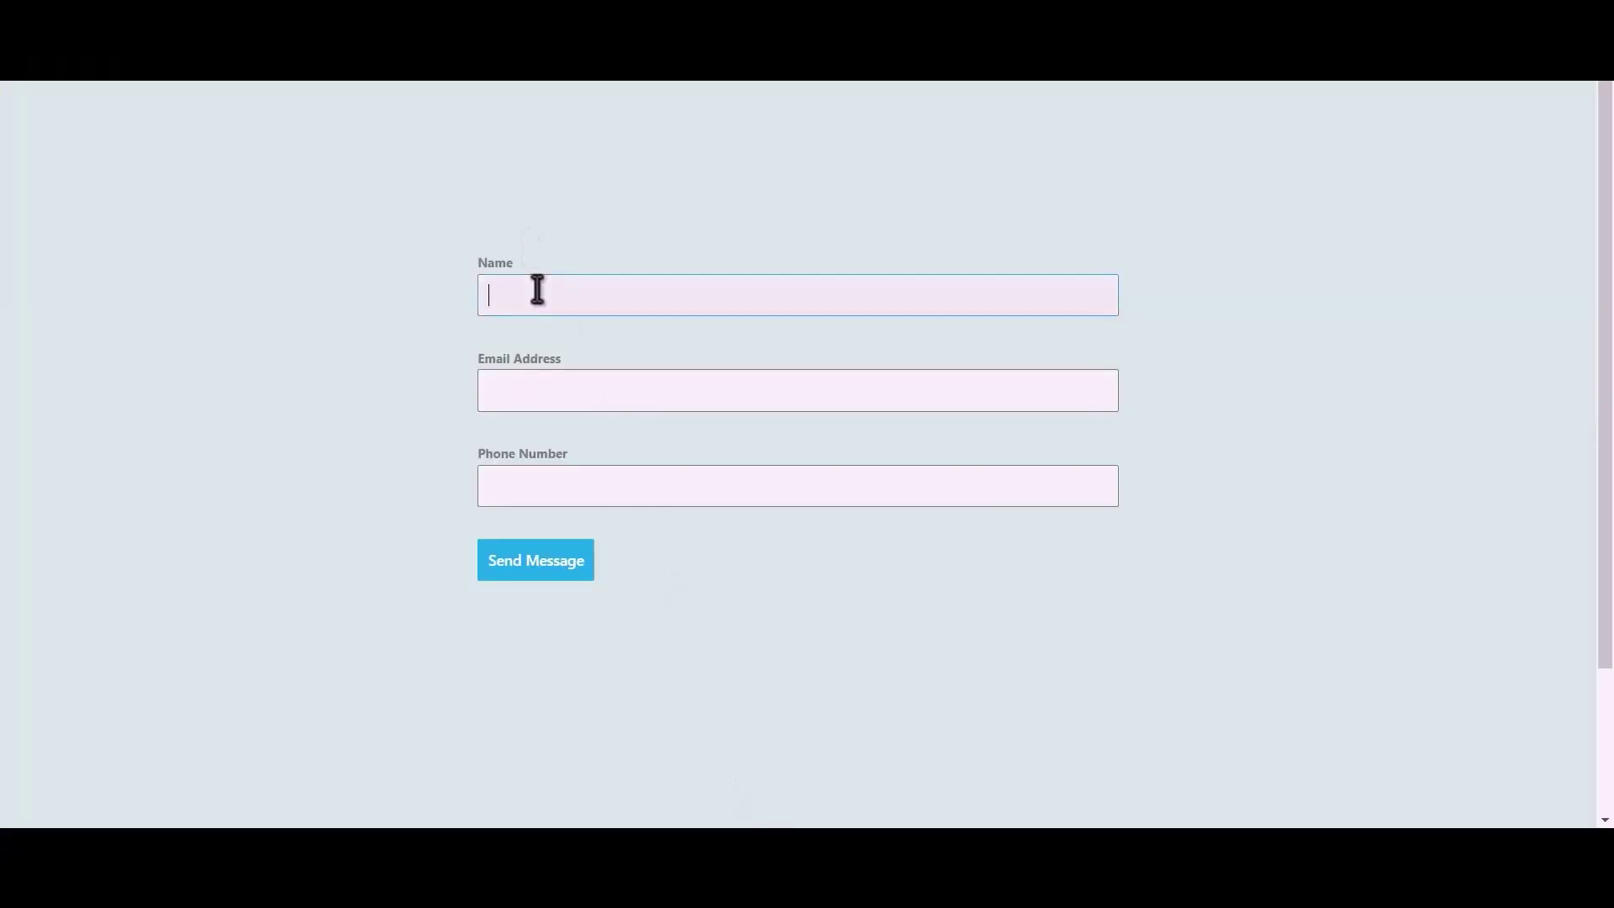
- Fill the contact form with name 'Bit Integrations', an e-mail address and a phone number, then send it
type("Bit")
type(" Integra")
type("tions")
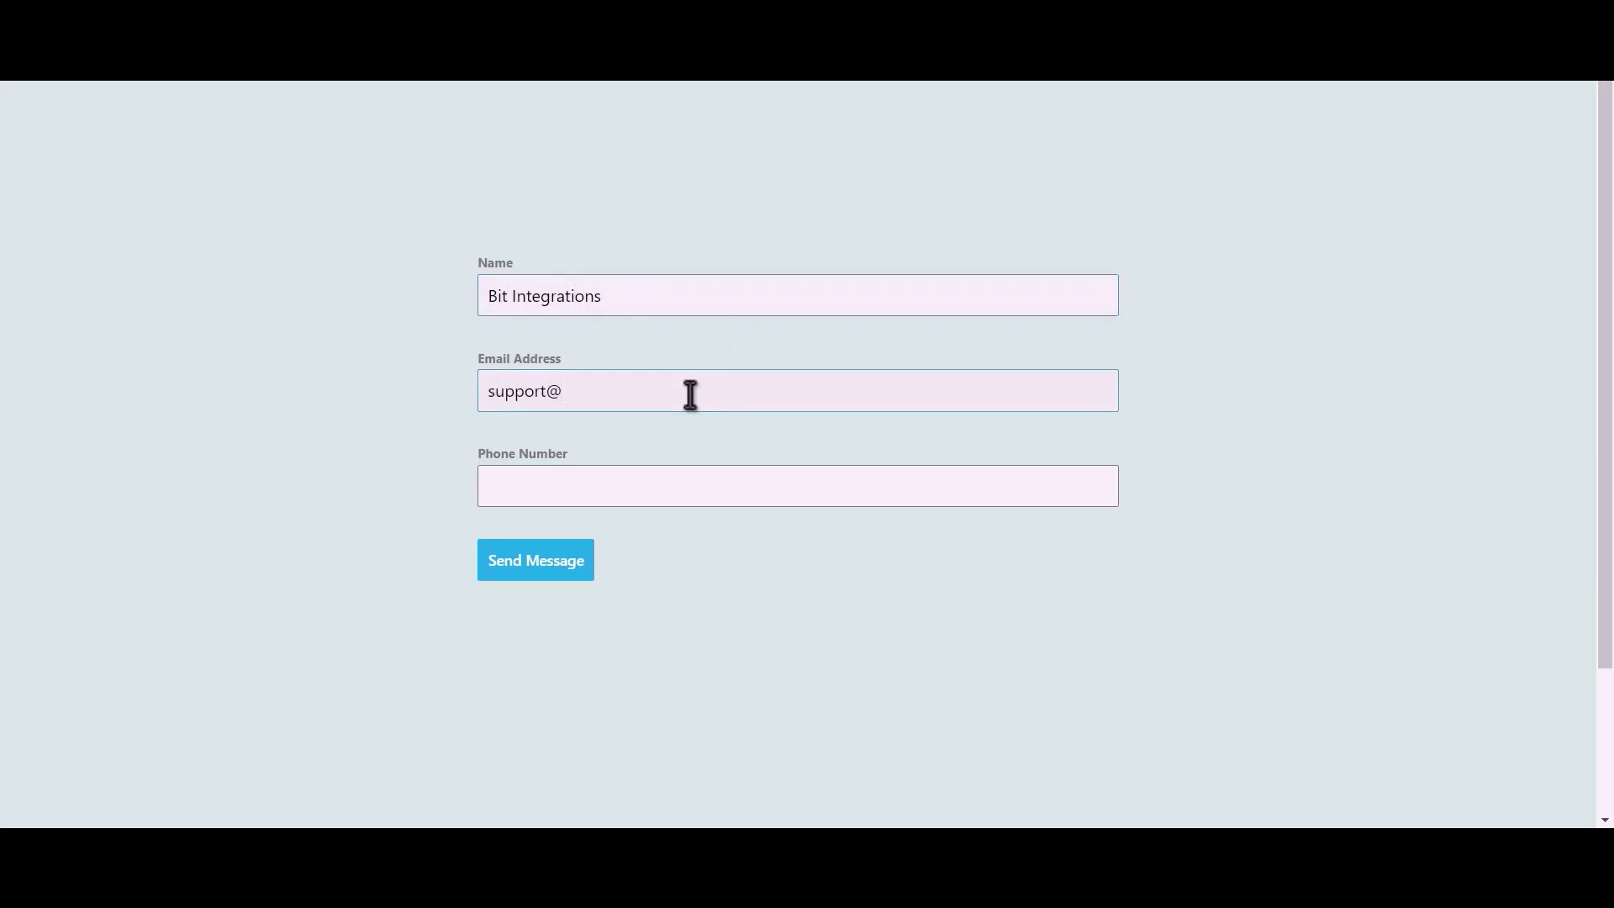
type("44455")
type("5666")
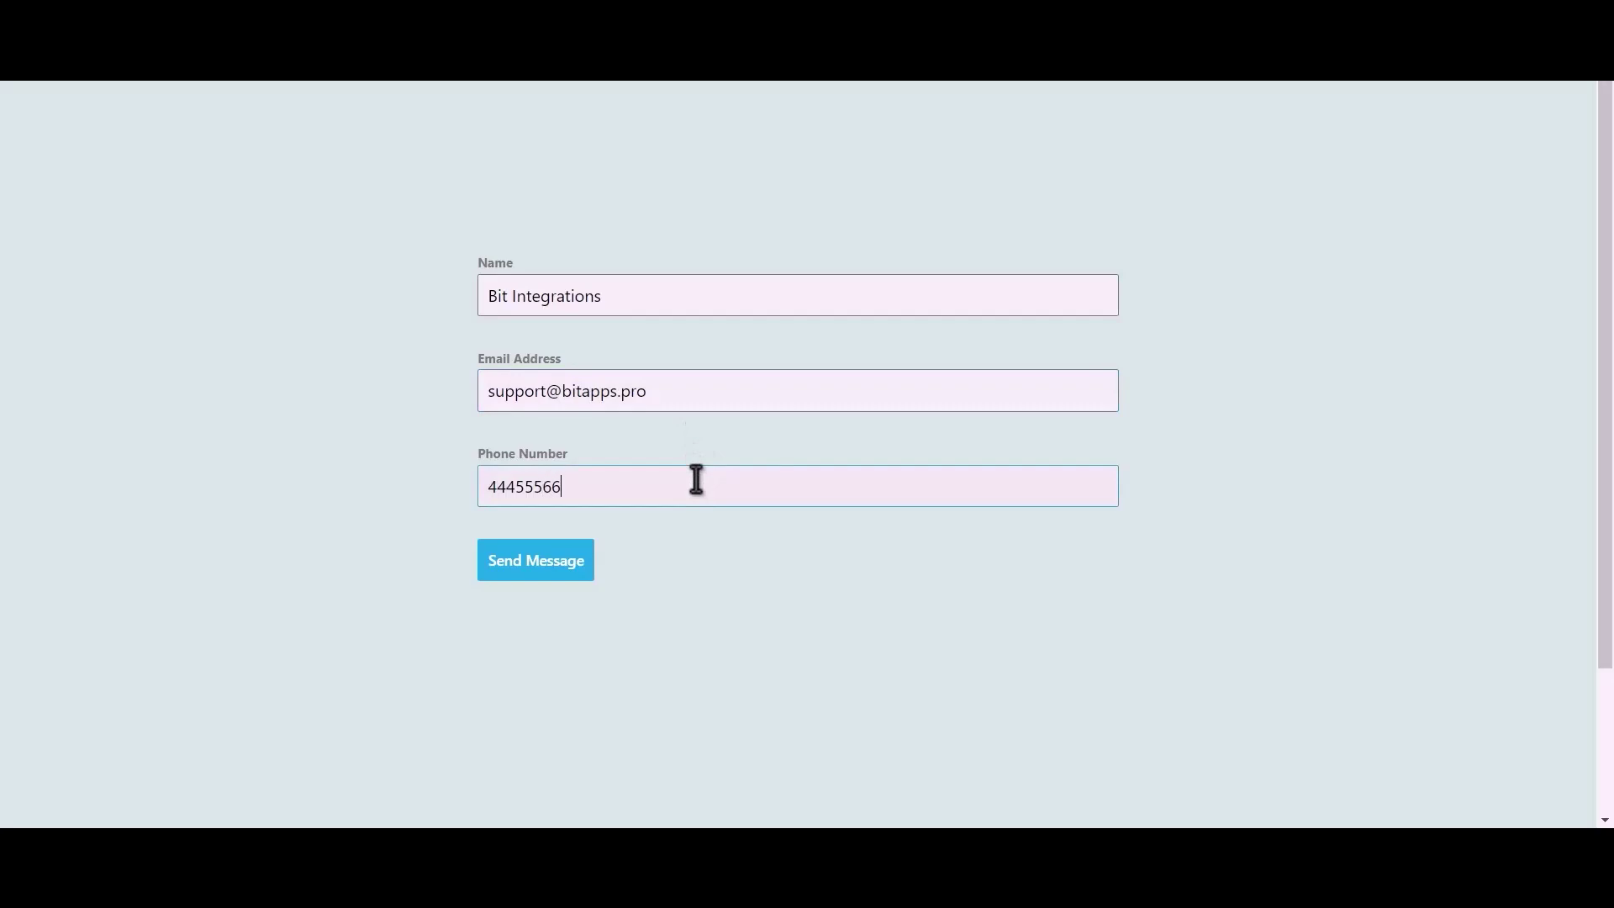
left_click(532, 573)
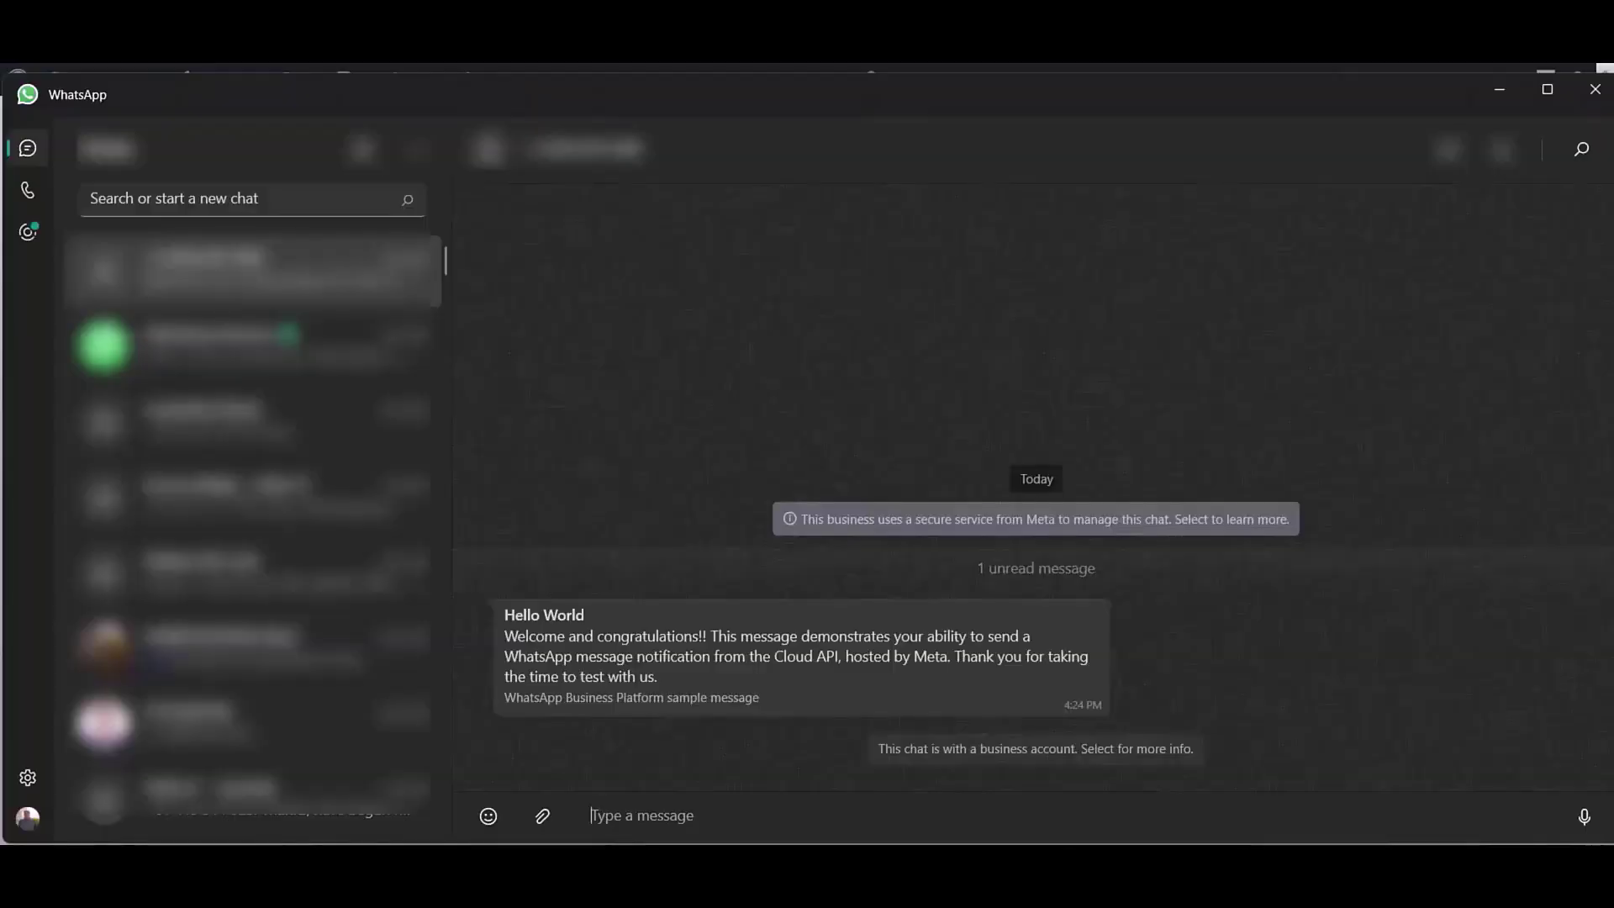
- Highlight the received Hello World template message in the WhatsApp business chat
triple_click(558, 628)
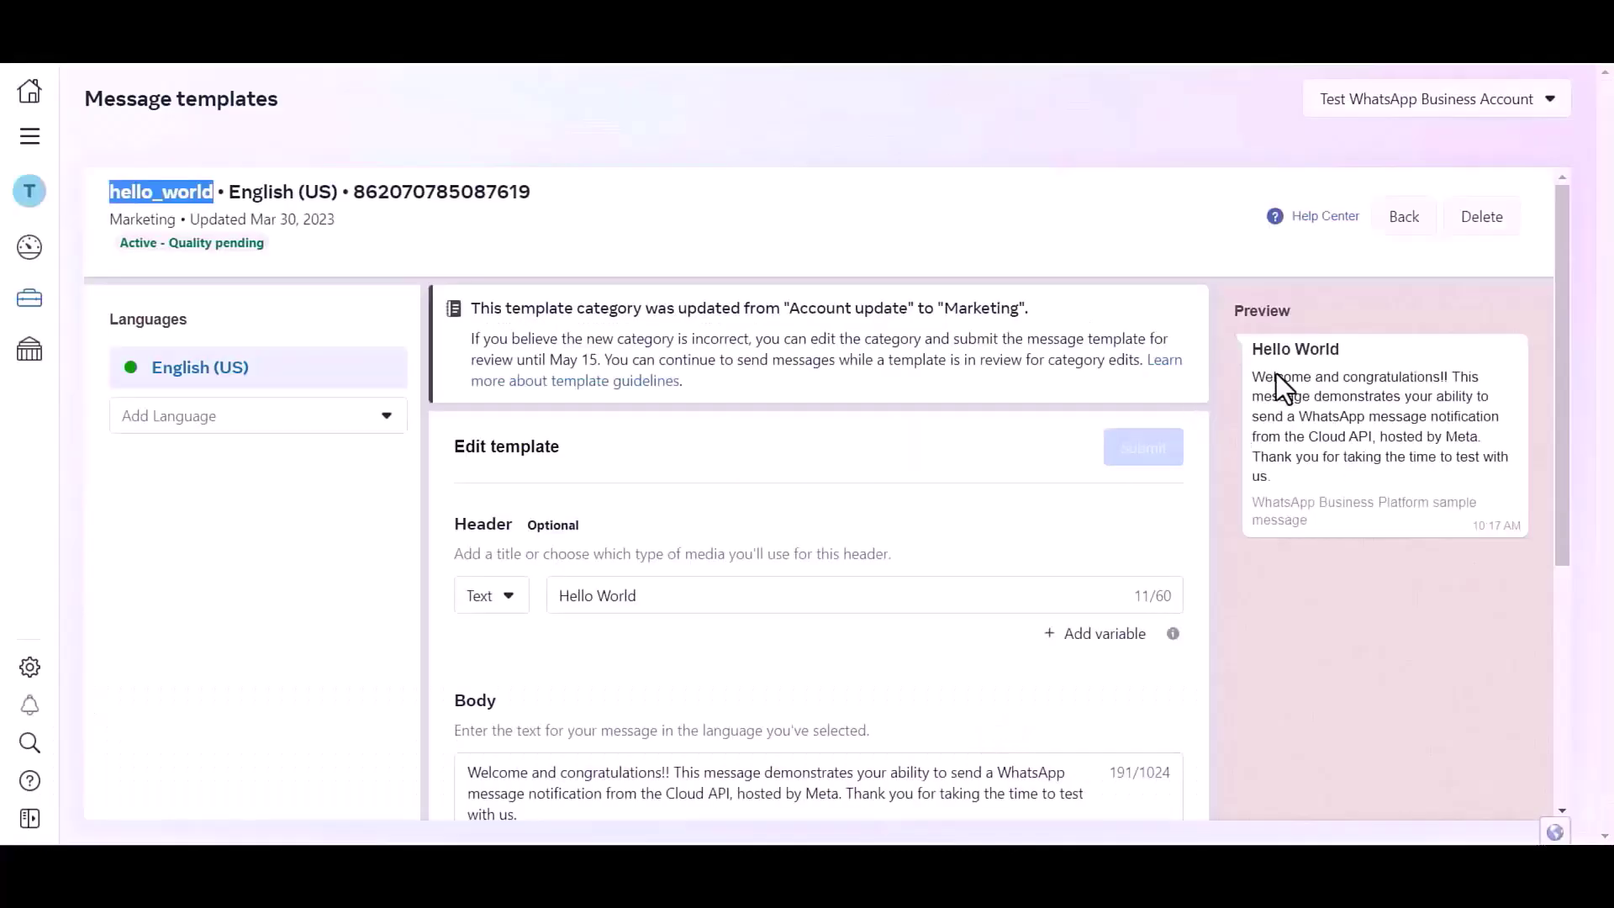
left_click(1276, 377)
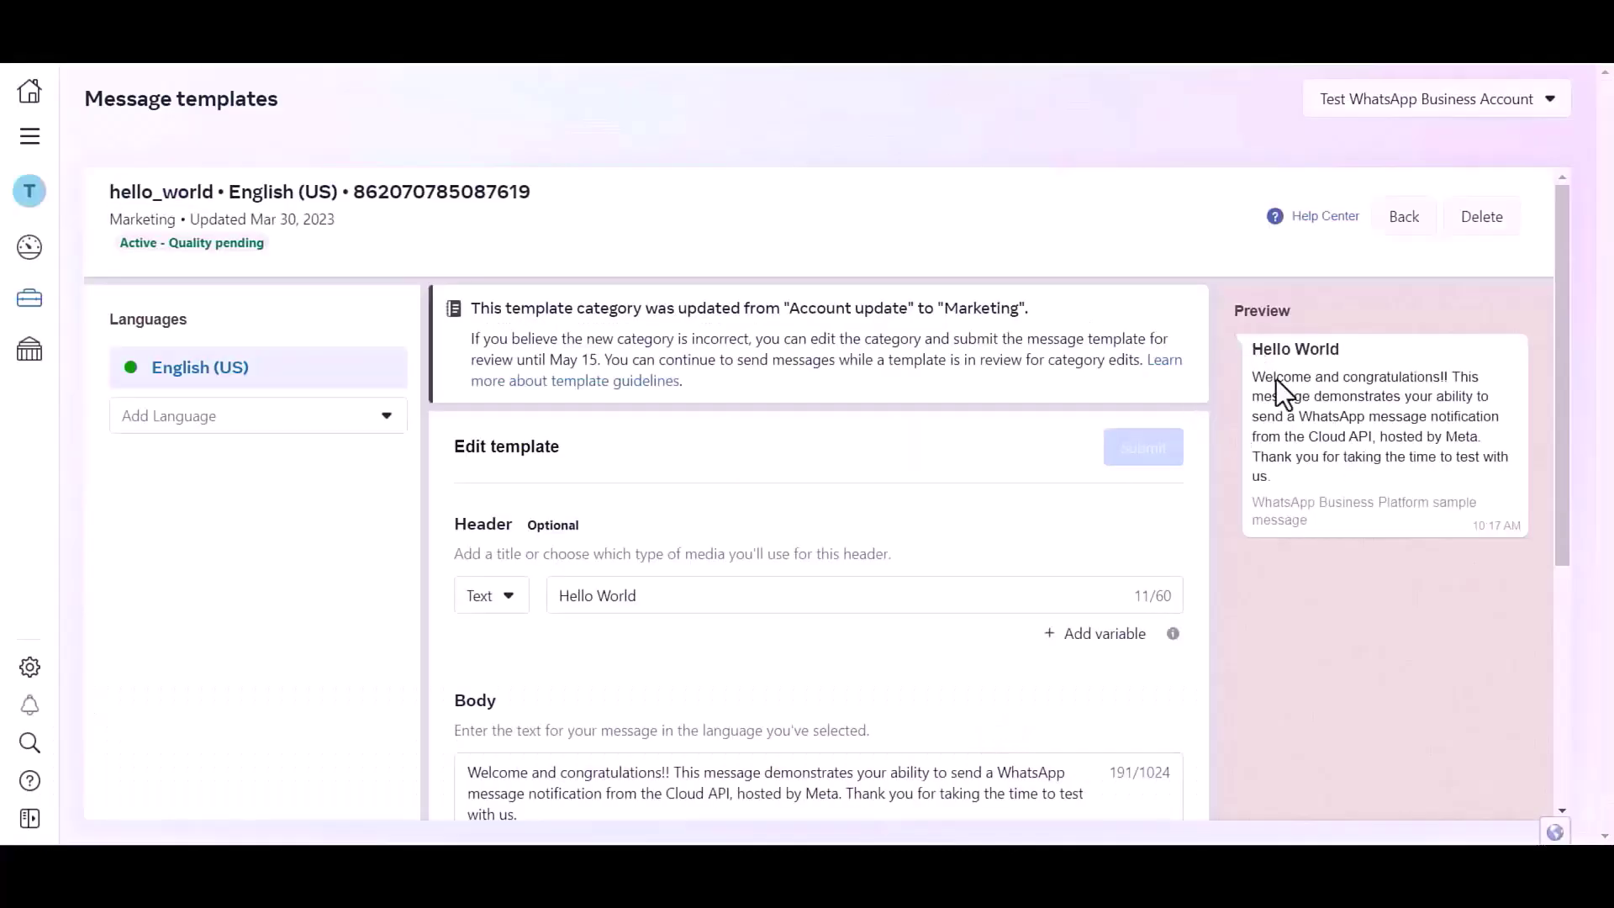